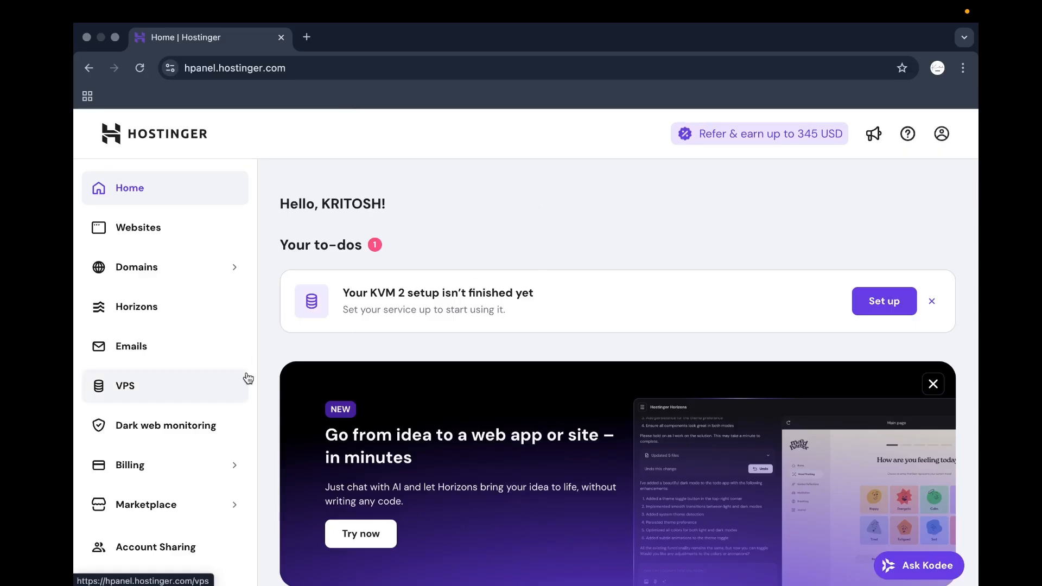
# Show the VPS list with KVM 2 server srv880523.hstgr.cloud, reconnecting Wi-Fi and reloading after the No Internet error.
pyautogui.scroll(-2, 623, 308)
pyautogui.scroll(2, 620, 307)
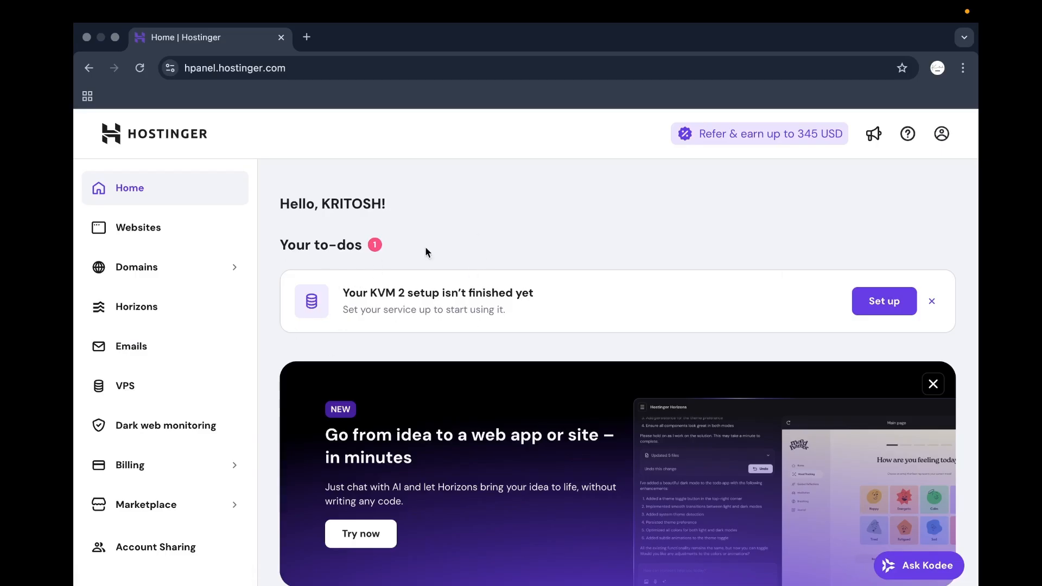
pyautogui.click(132, 395)
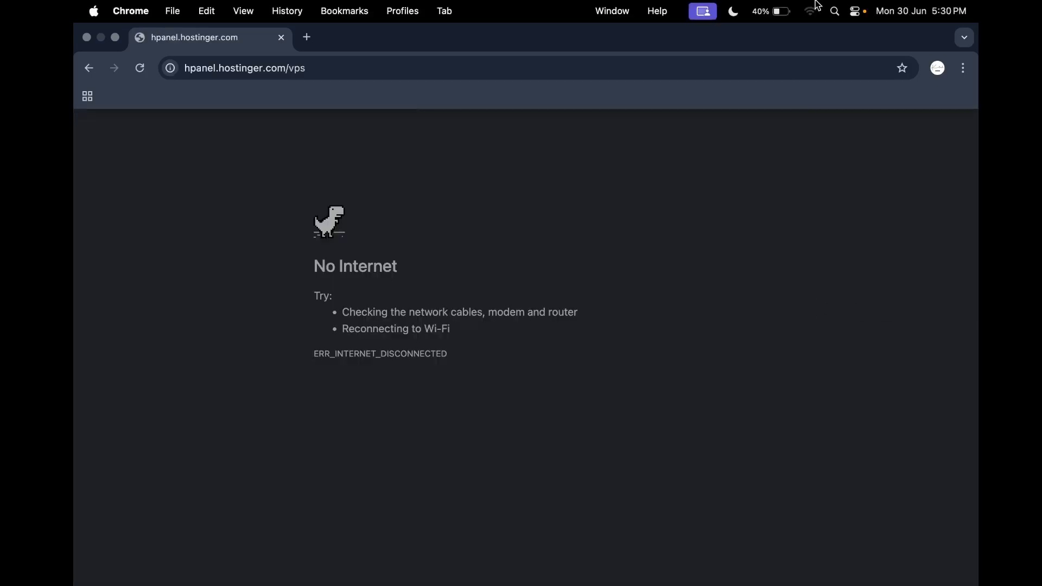
pyautogui.click(814, 6)
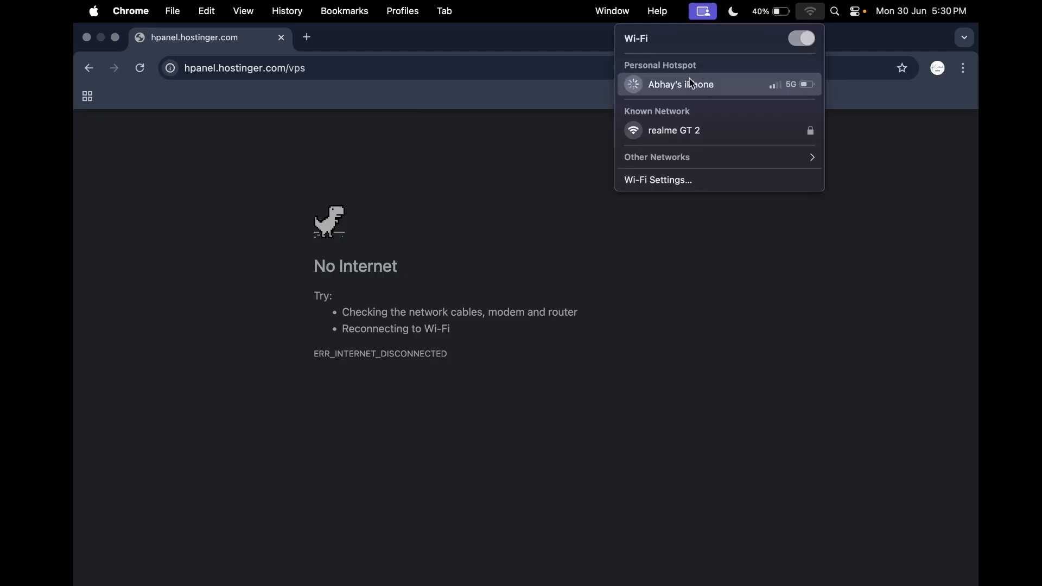
pyautogui.click(291, 206)
pyautogui.click(139, 68)
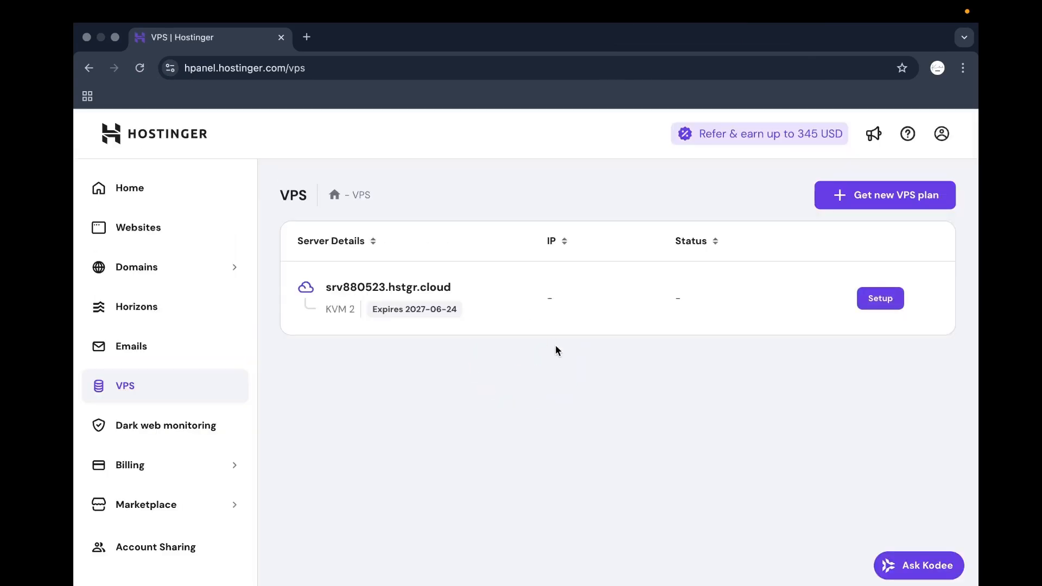
# Start the guided setup for the new VPS, keeping India as the server location.
pyautogui.click(873, 302)
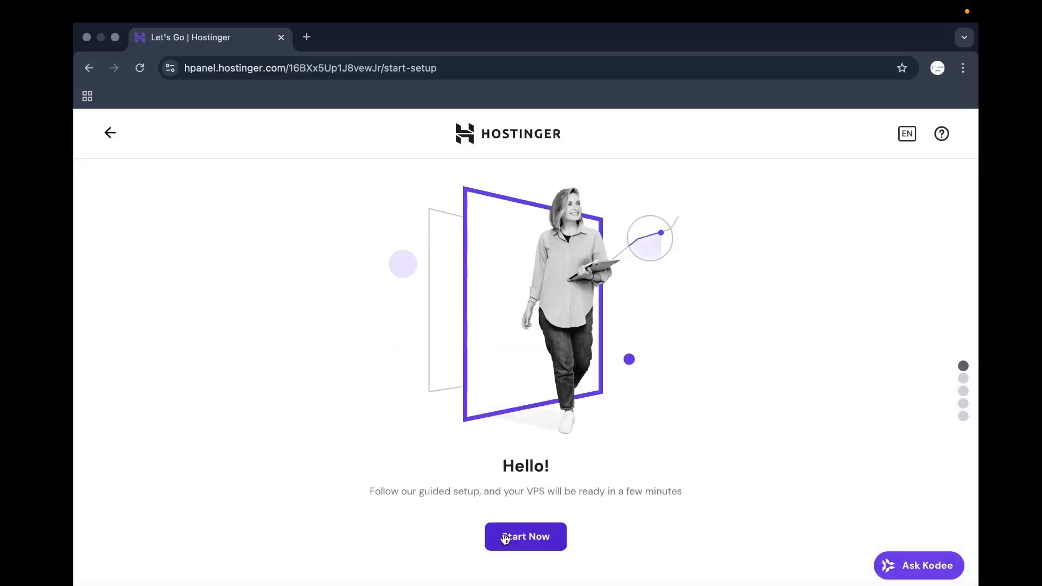
pyautogui.click(504, 537)
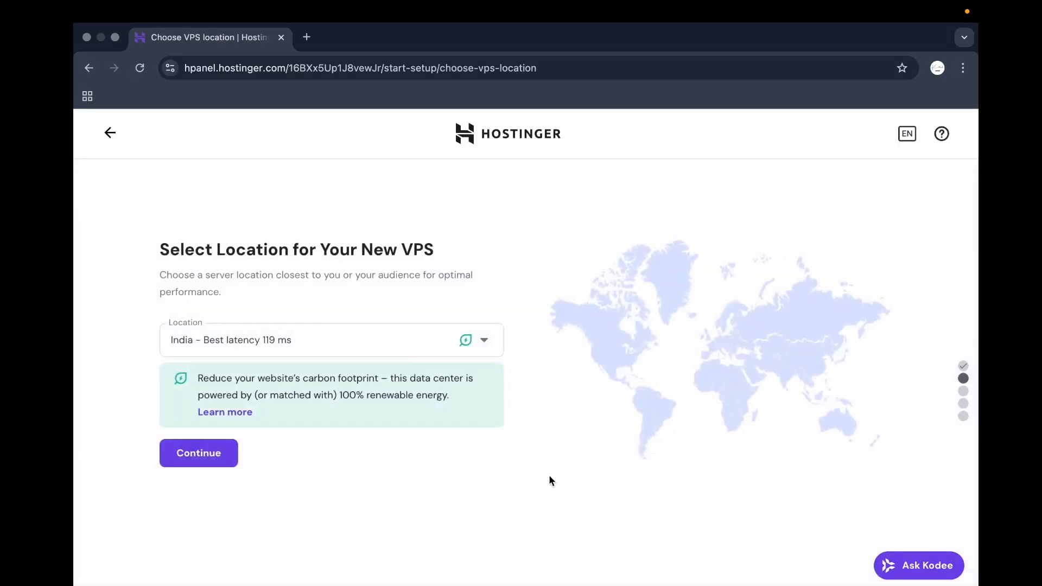
pyautogui.click(226, 455)
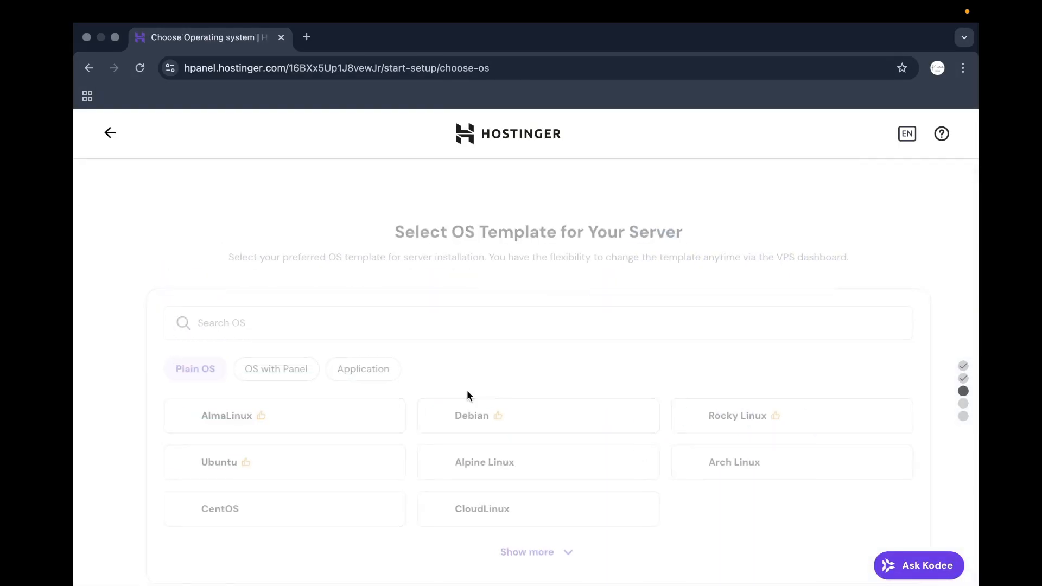
pyautogui.scroll(-2, 420, 458)
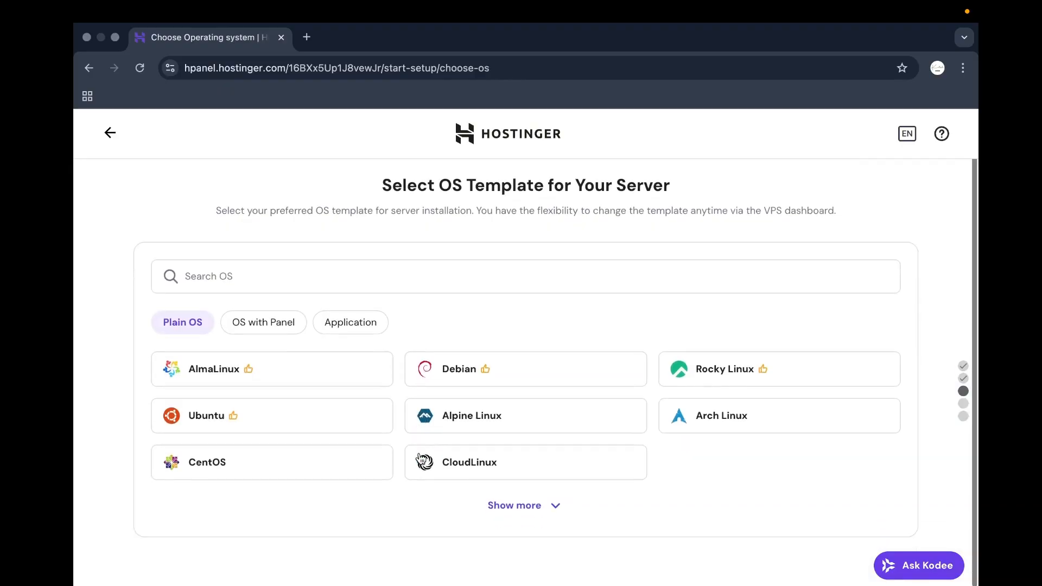
# Choose the Dokploy template under OS with Panel and keep the Monarx malware scanner.
pyautogui.click(292, 326)
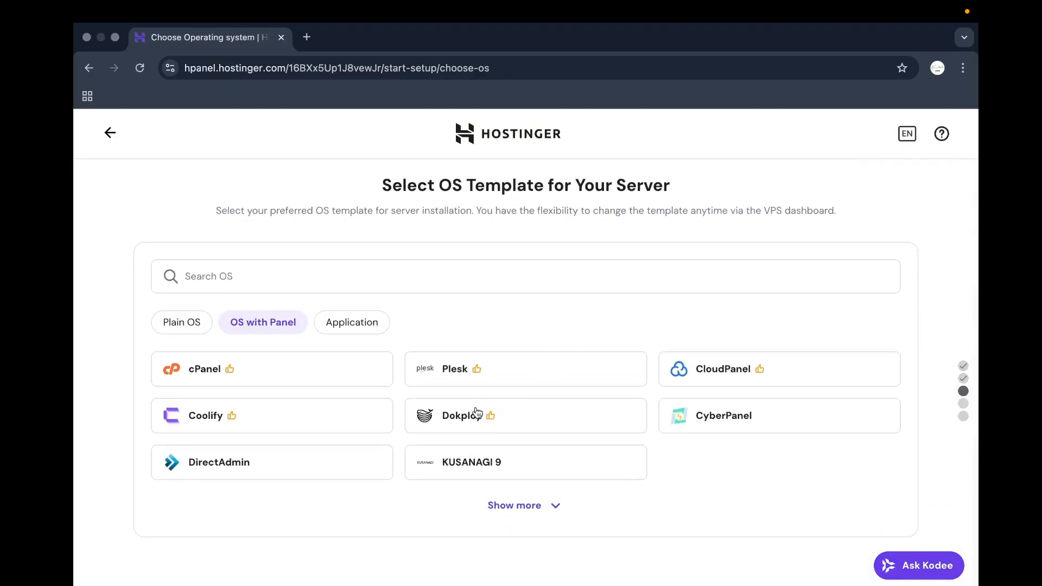
pyautogui.click(478, 416)
pyautogui.click(687, 444)
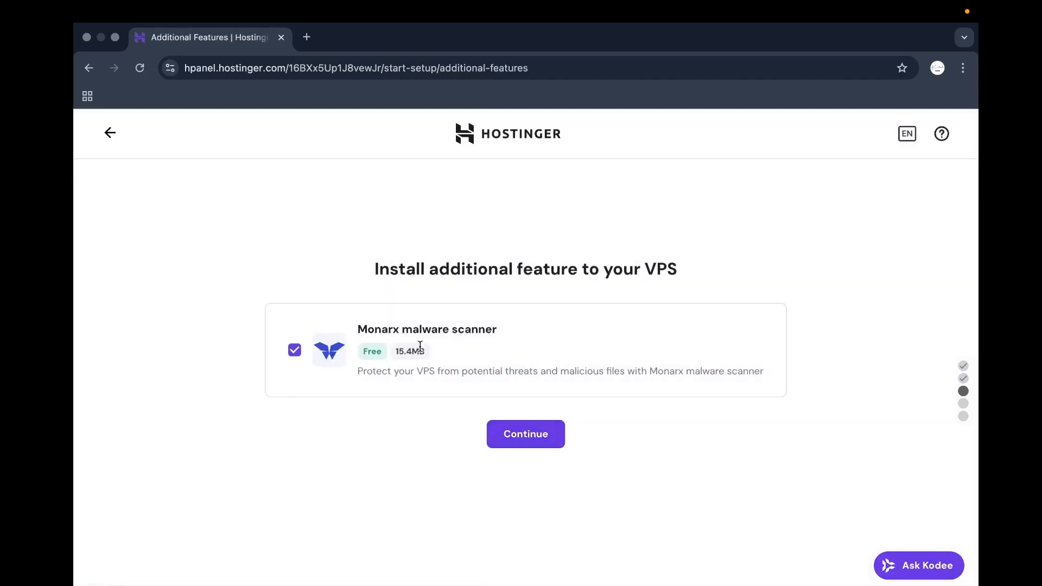
pyautogui.click(509, 431)
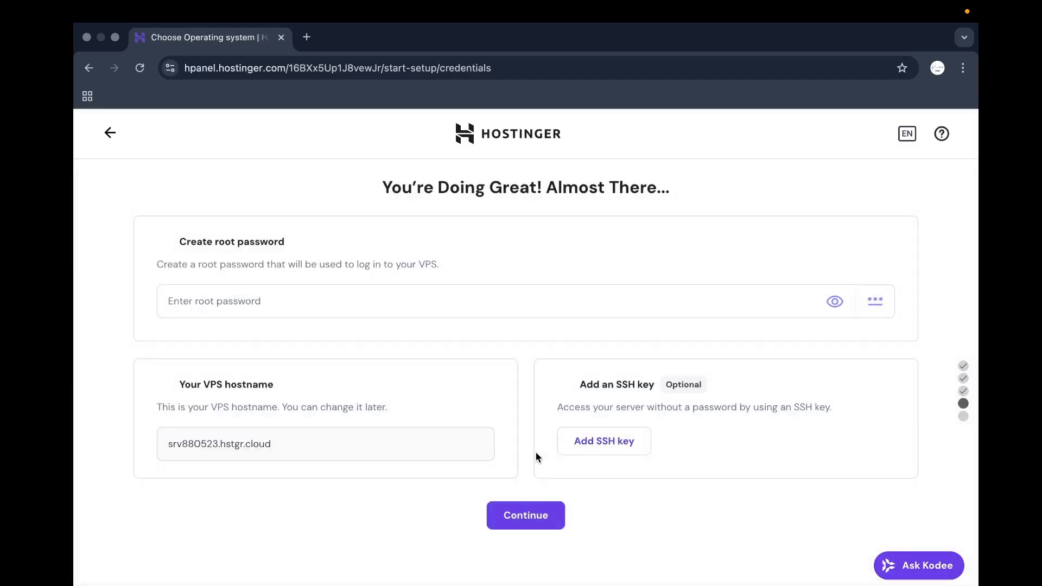
# Generate and reveal a strong root password, then finish the VPS setup to install Ubuntu 24.04 with Dokploy.
pyautogui.click(336, 304)
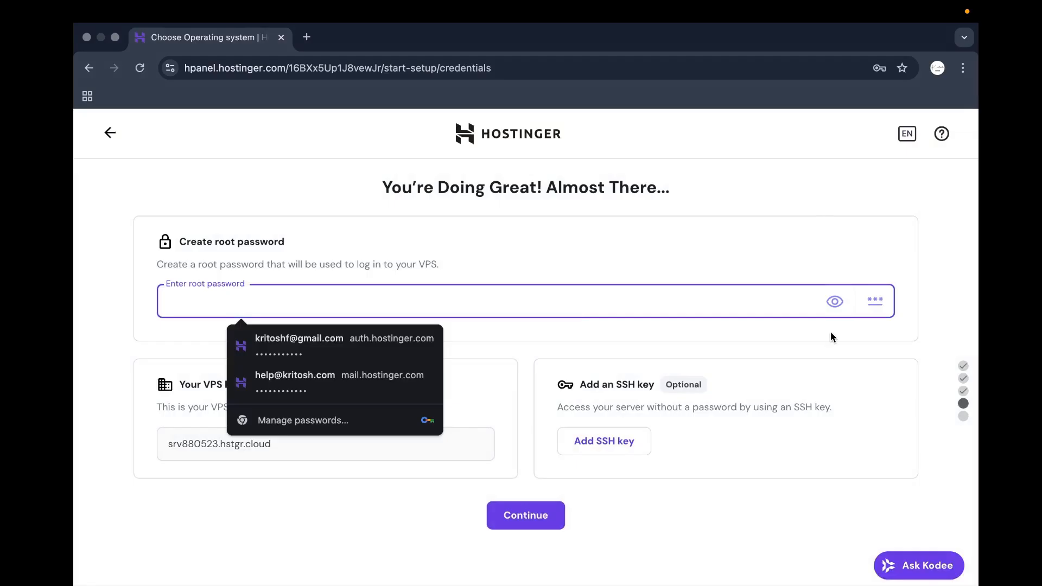
pyautogui.click(875, 301)
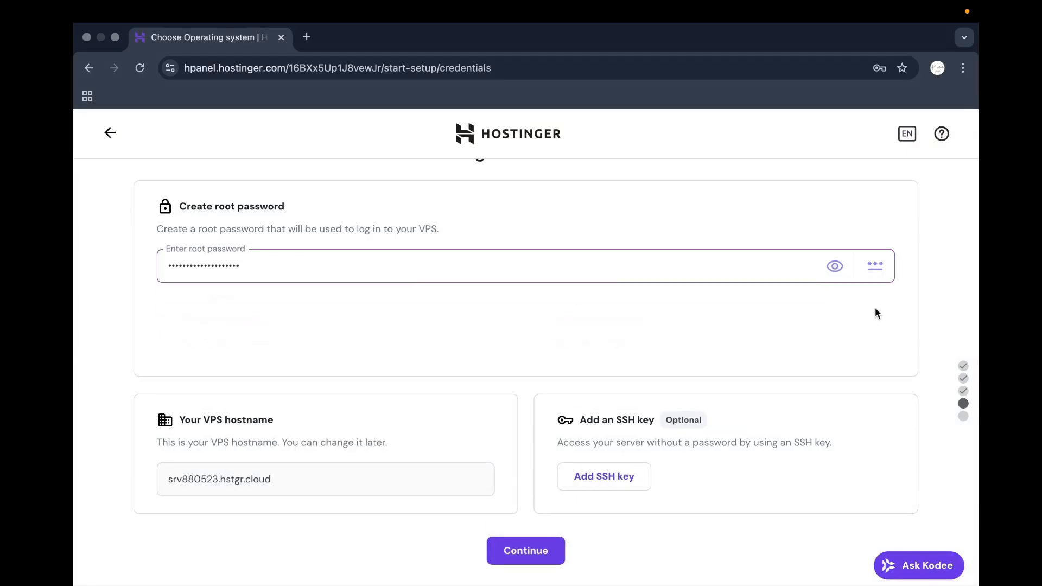
pyautogui.click(837, 267)
pyautogui.tripleClick(714, 268)
pyautogui.click(691, 210)
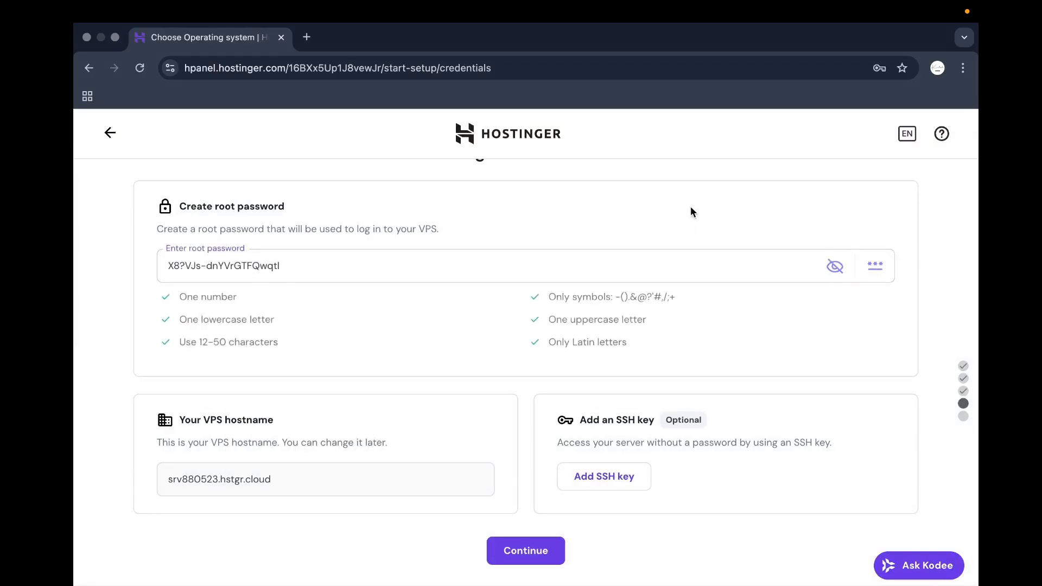
pyautogui.click(556, 551)
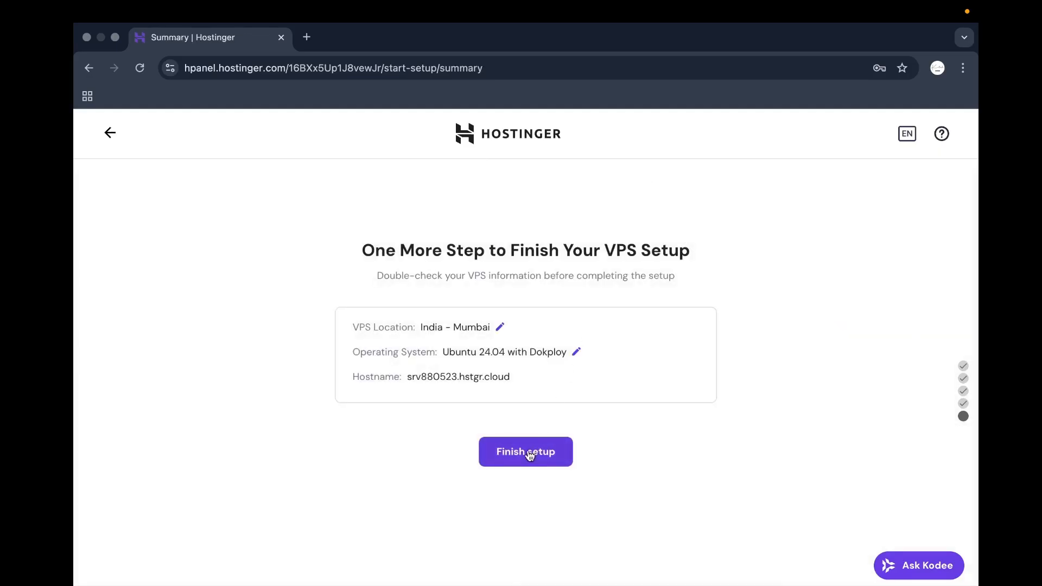
pyautogui.click(531, 454)
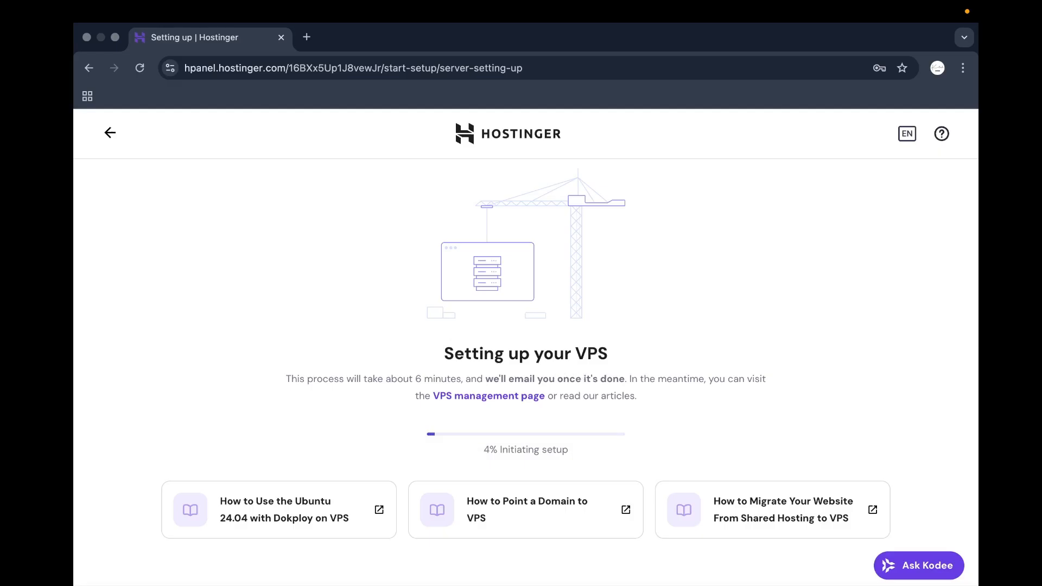
# Switch through Mission Control back to the Hostinger DNS records window.
pyautogui.click(838, 561)
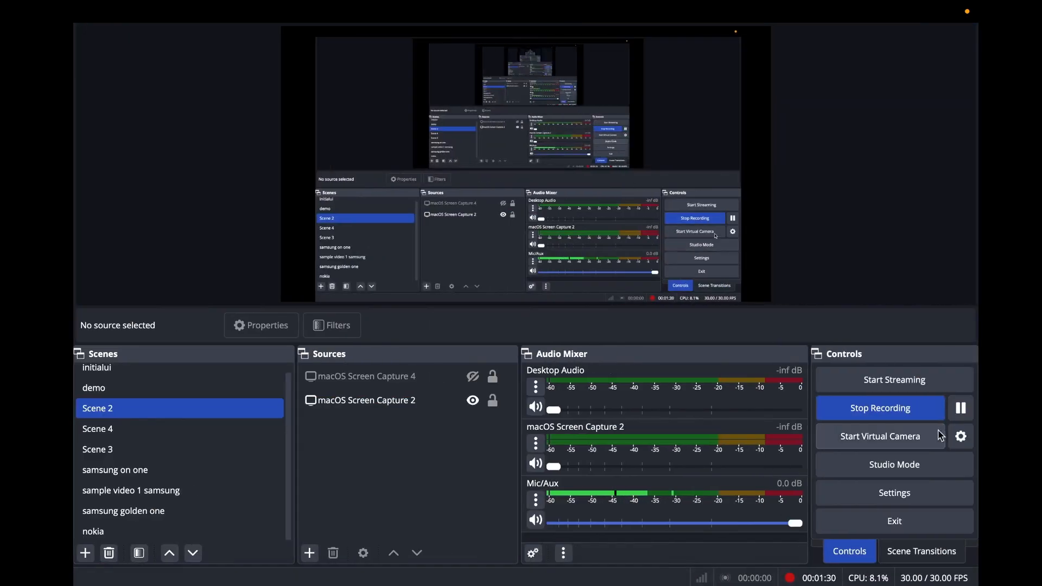
pyautogui.hotkey('ctrl', 'Up')
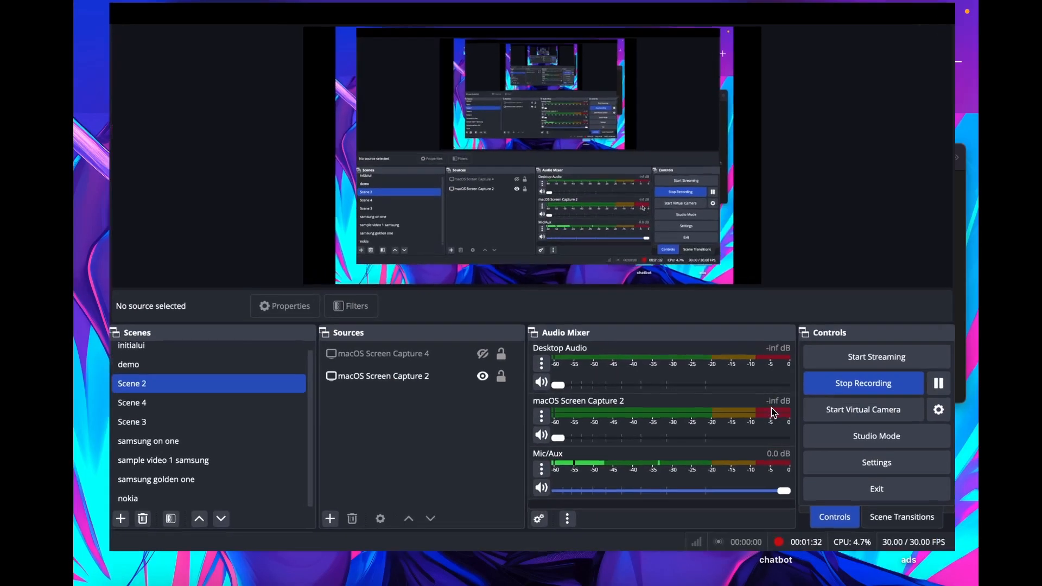
pyautogui.hotkey('ctrl', 'Up')
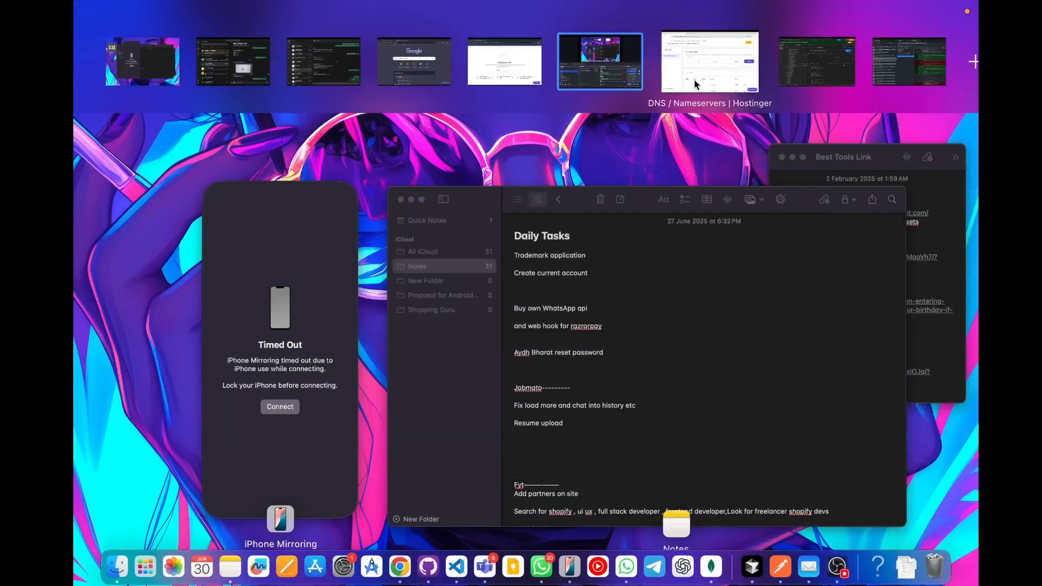
pyautogui.click(695, 82)
# Scroll through cmsil.org's DNS records, then go to Domains from the expanded main menu.
pyautogui.scroll(-1, 291, 382)
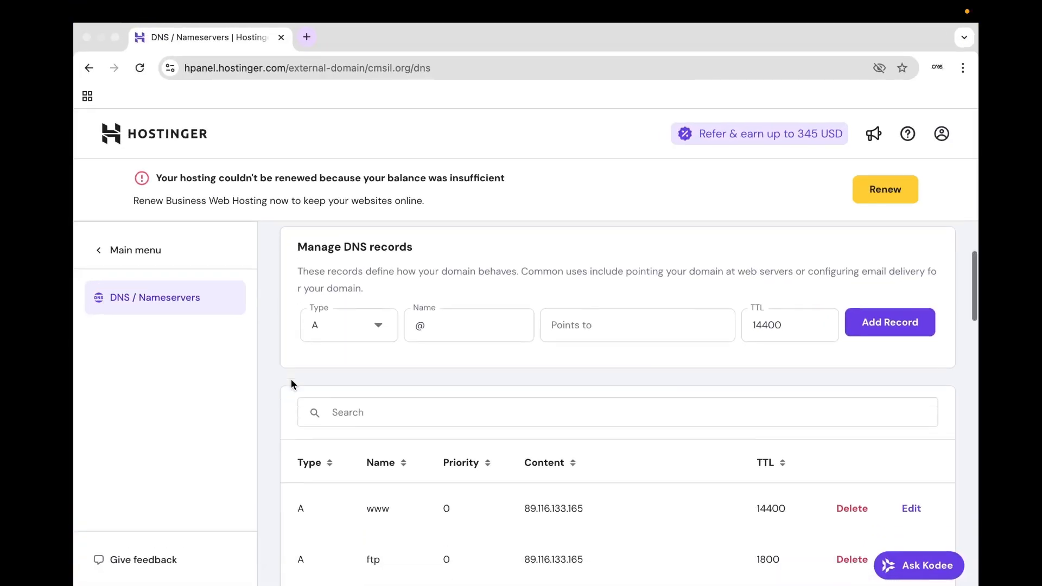
pyautogui.scroll(-3, 291, 382)
pyautogui.scroll(-5, 449, 400)
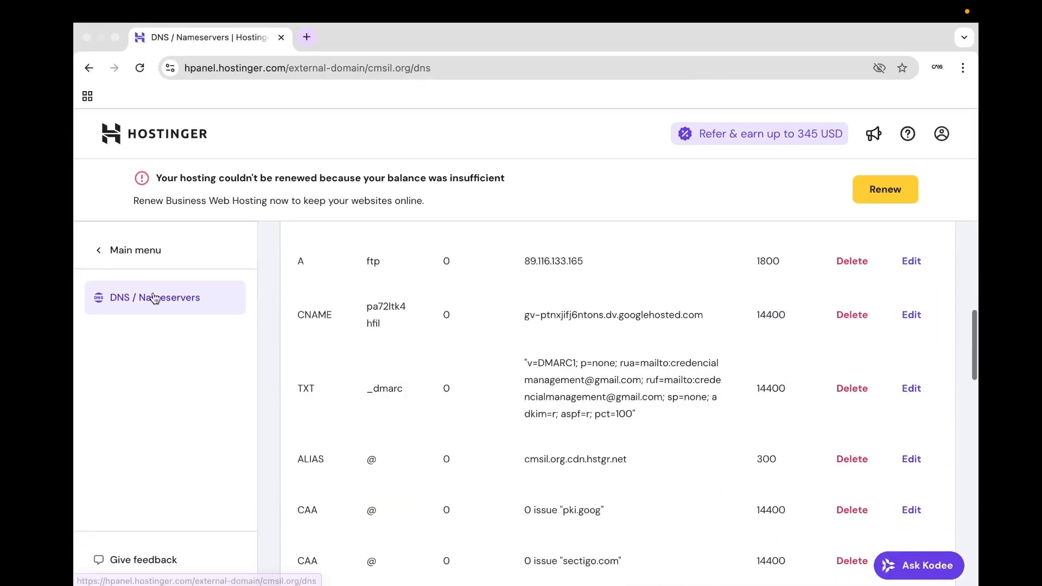
pyautogui.click(146, 252)
pyautogui.scroll(-10, 431, 386)
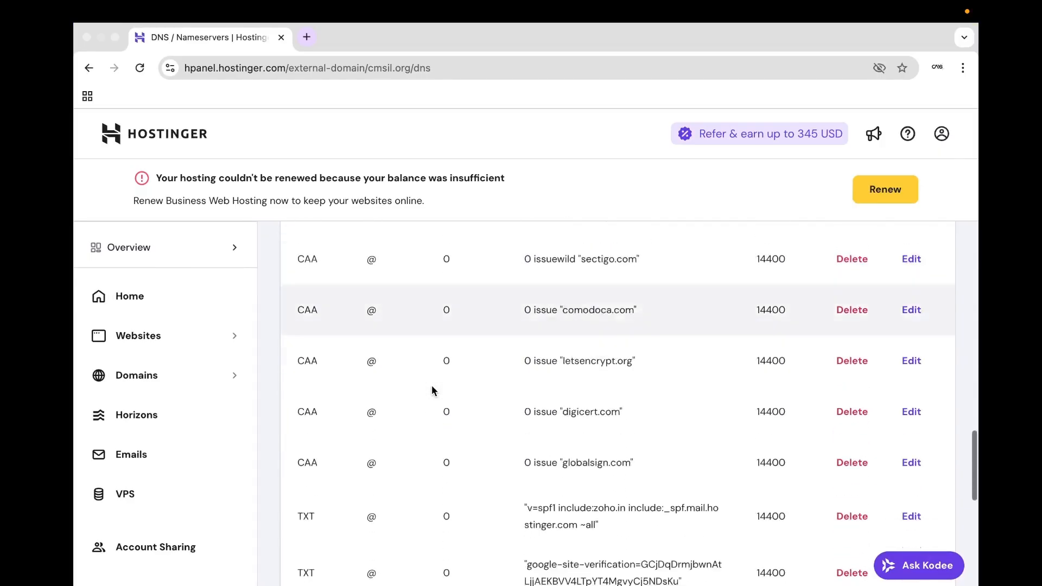
pyautogui.scroll(-5, 431, 385)
pyautogui.scroll(10, 412, 314)
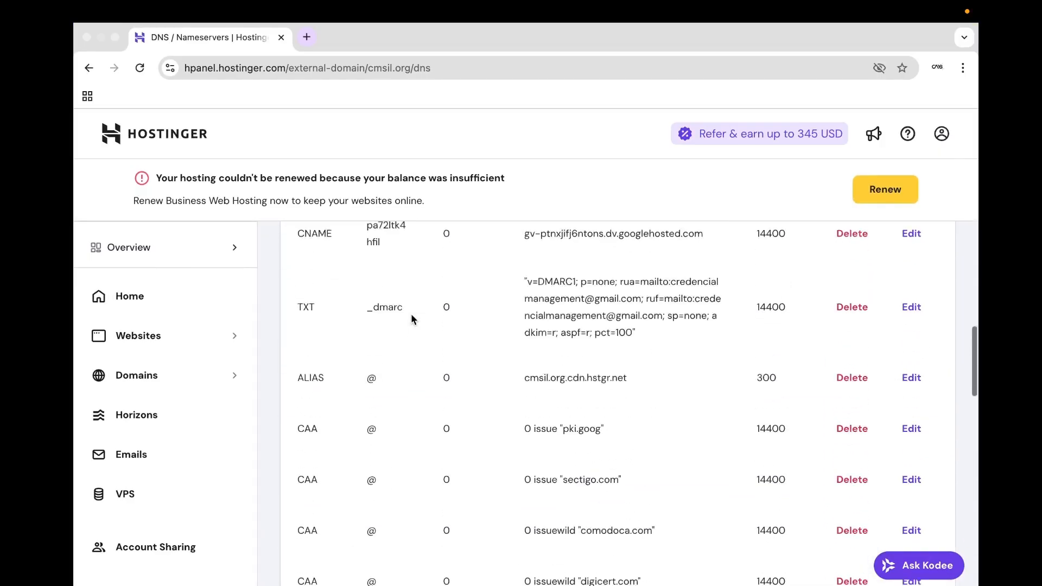
pyautogui.scroll(5, 412, 314)
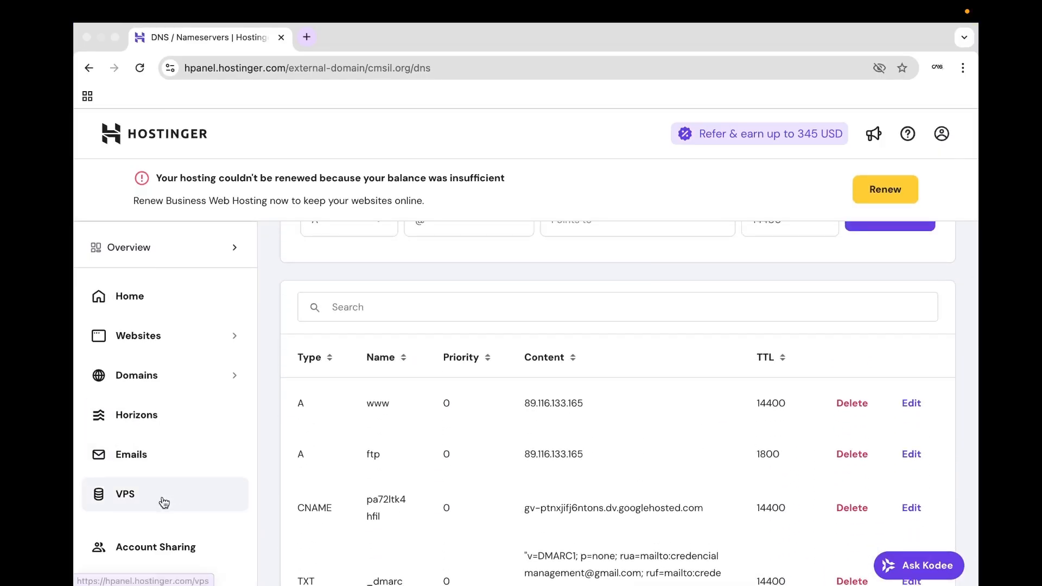
pyautogui.scroll(5, 498, 311)
pyautogui.scroll(-7, 499, 314)
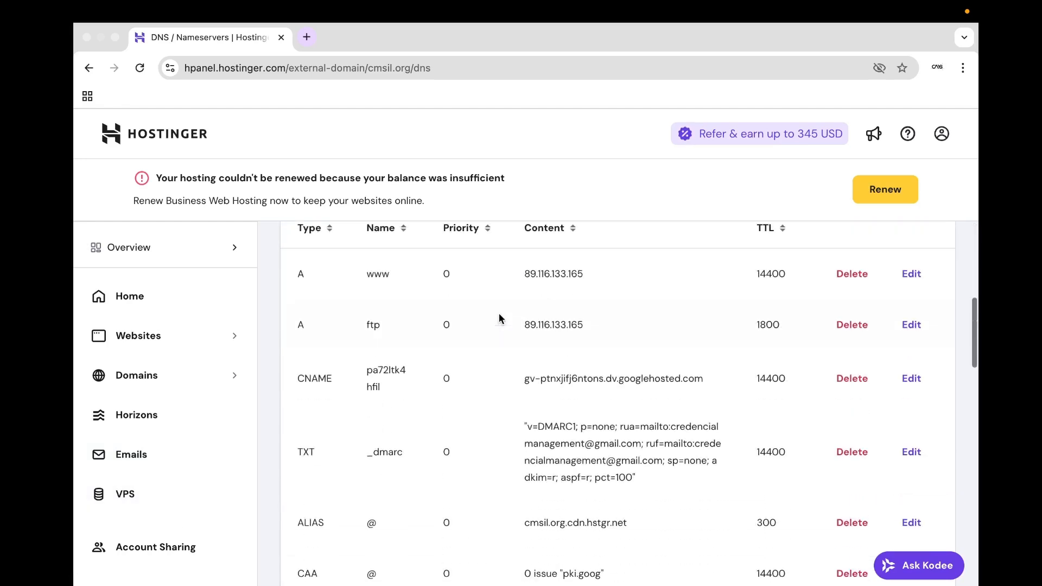
pyautogui.click(156, 373)
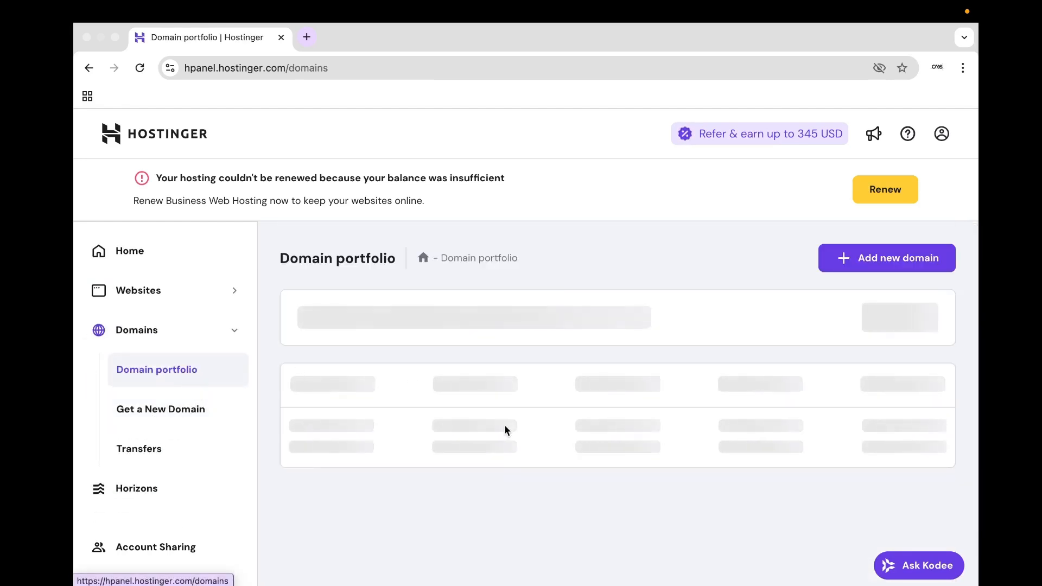
# Check the network and reload the stalled Domain portfolio until cmsil.org appears under External domains.
pyautogui.scroll(-2, 503, 425)
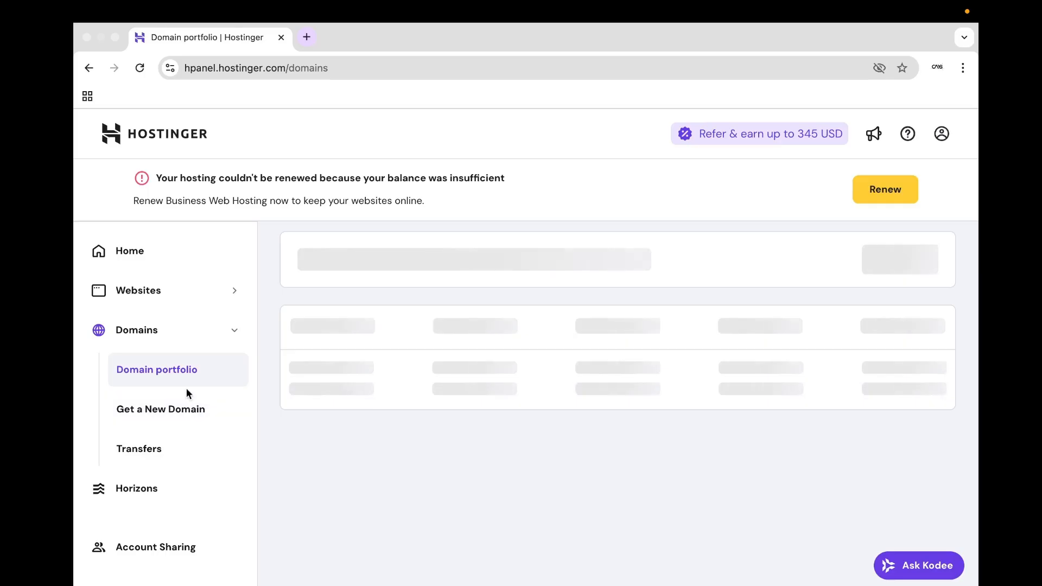
pyautogui.click(183, 423)
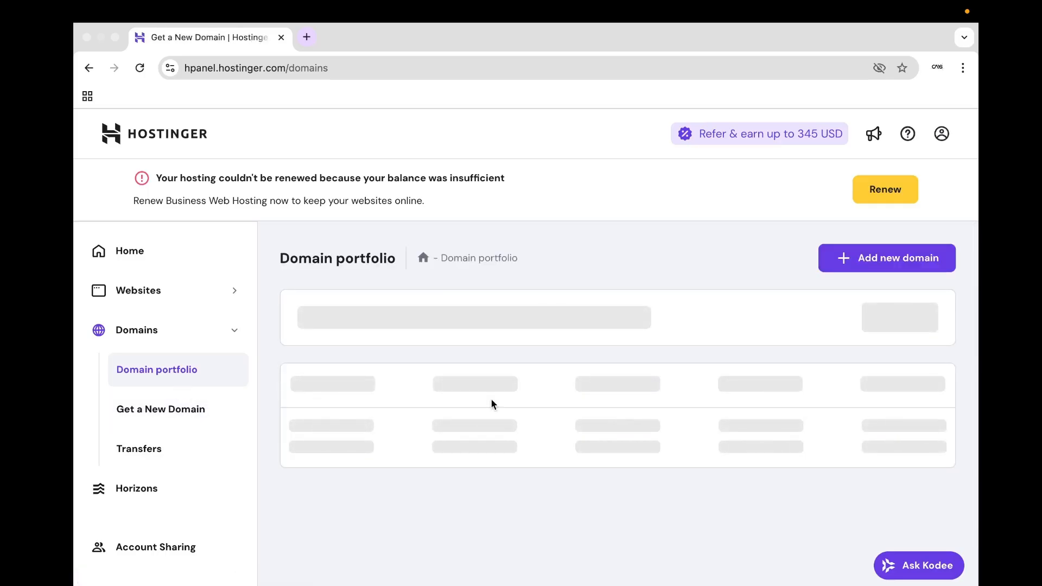
pyautogui.moveTo(541, 1)
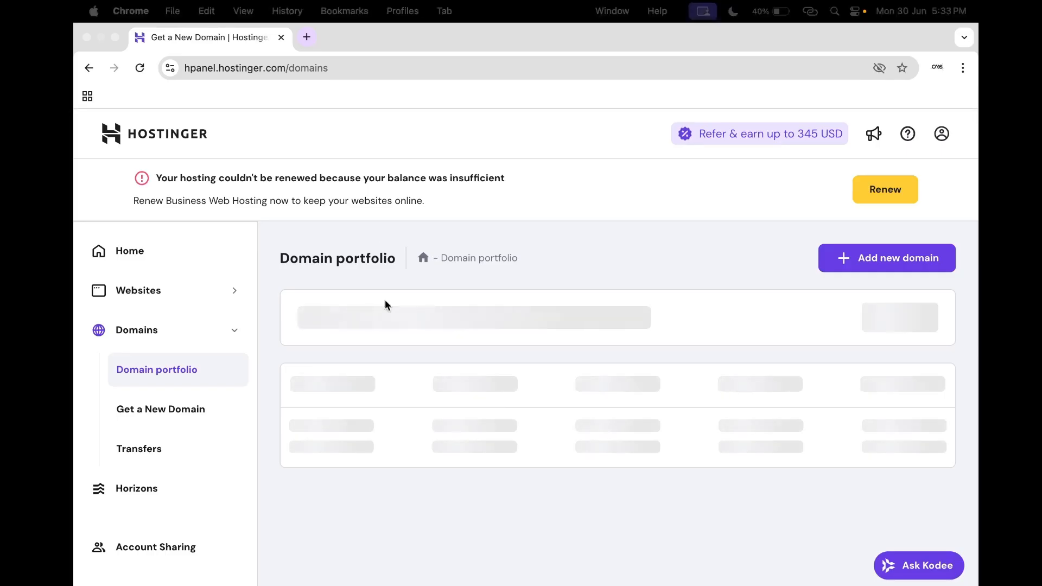
pyautogui.hotkey('ctrl', 'Left')
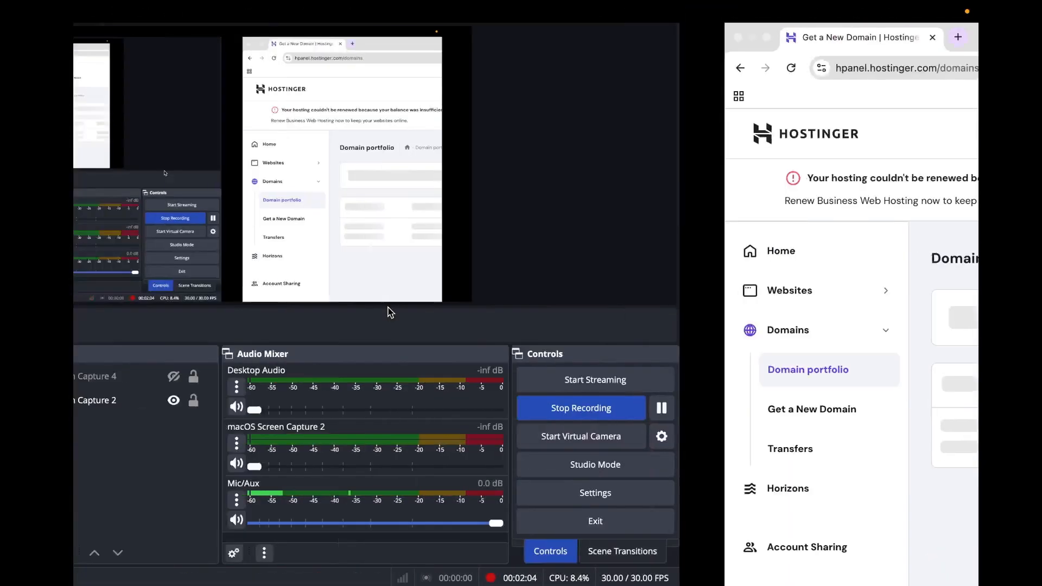
pyautogui.hotkey('ctrl', 'Right')
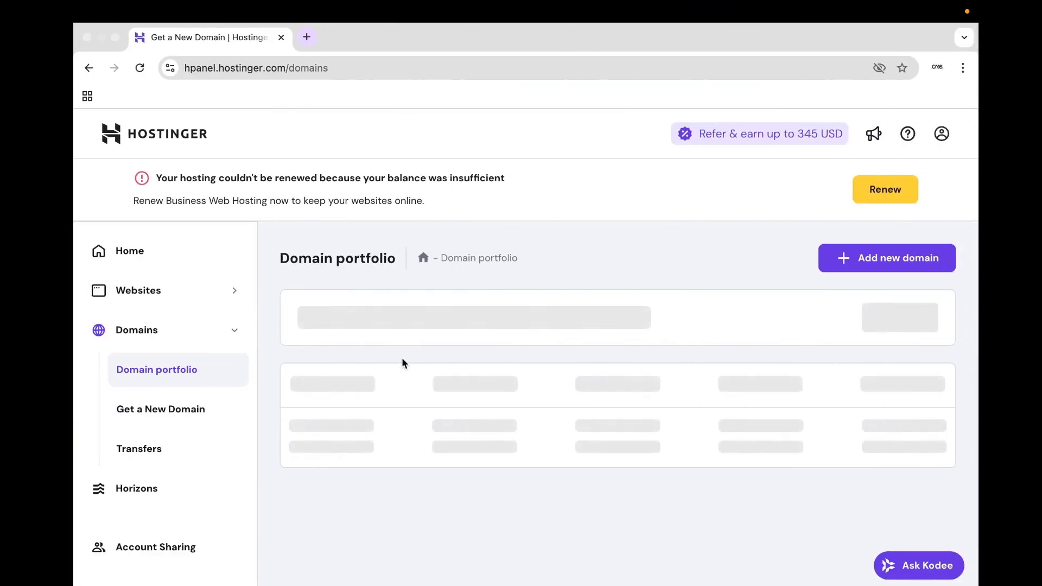
pyautogui.click(139, 68)
pyautogui.moveTo(337, 1)
pyautogui.click(809, 10)
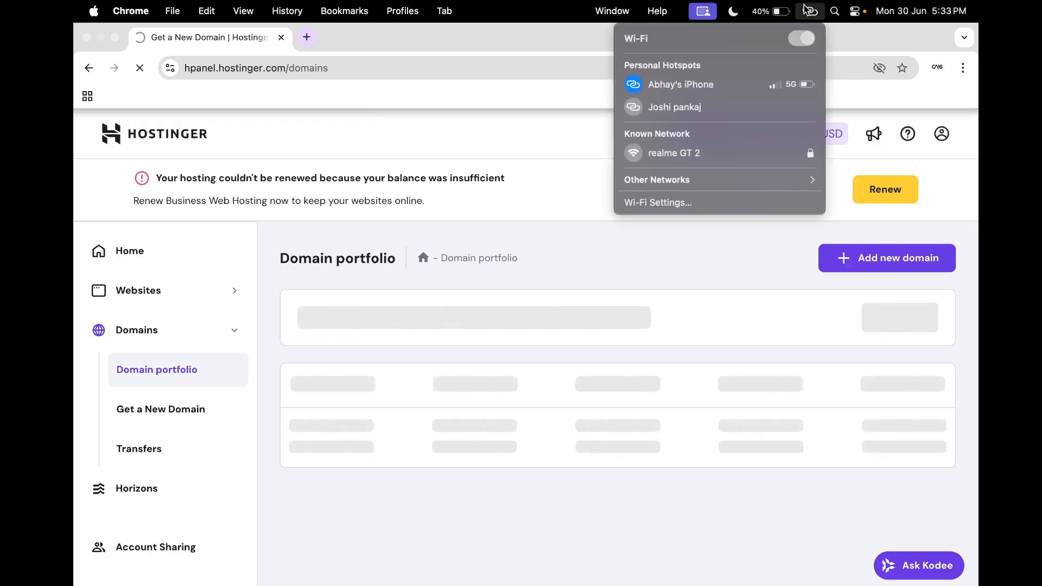
pyautogui.click(805, 10)
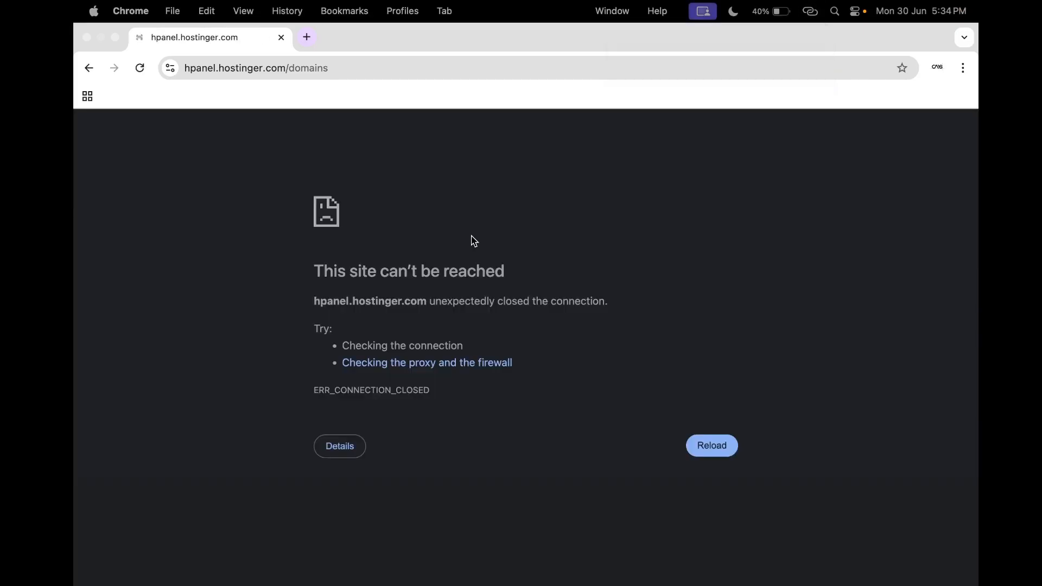
pyautogui.click(139, 68)
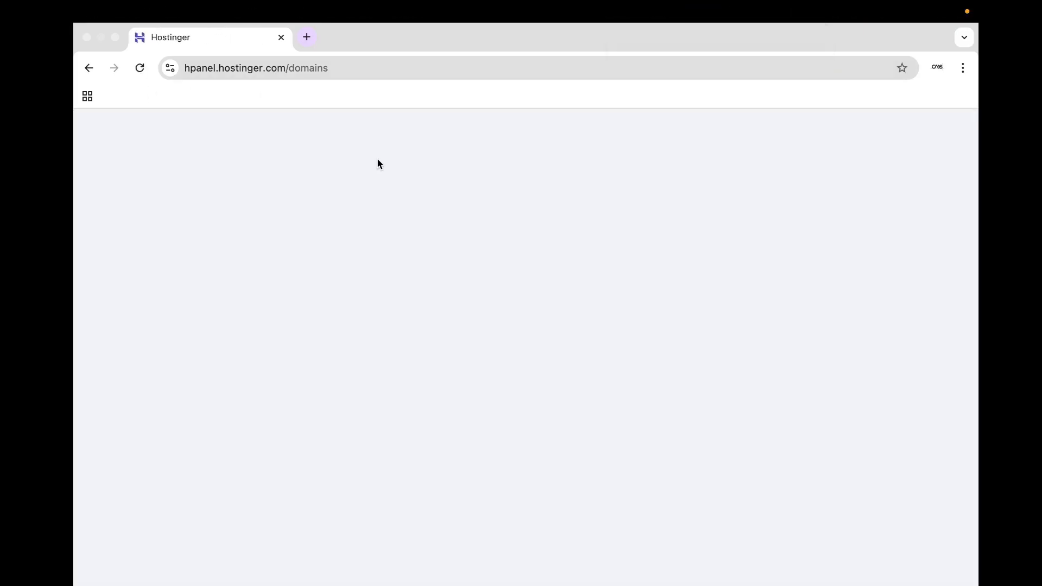
pyautogui.scroll(-6, 525, 419)
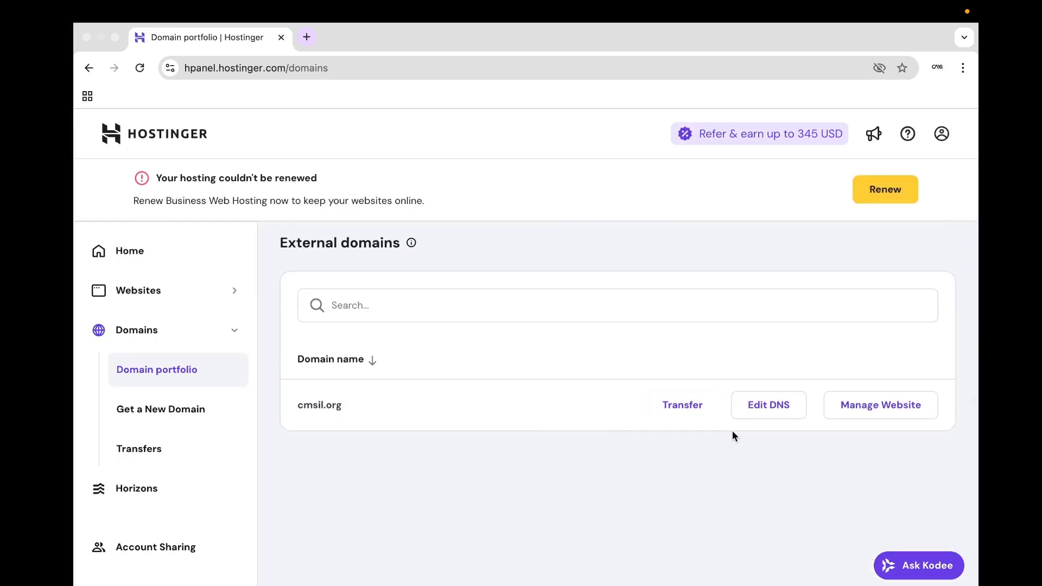
# Open Edit DNS for cmsil.org and scroll its records, selecting the www IP 89.116.133.165.
pyautogui.click(769, 420)
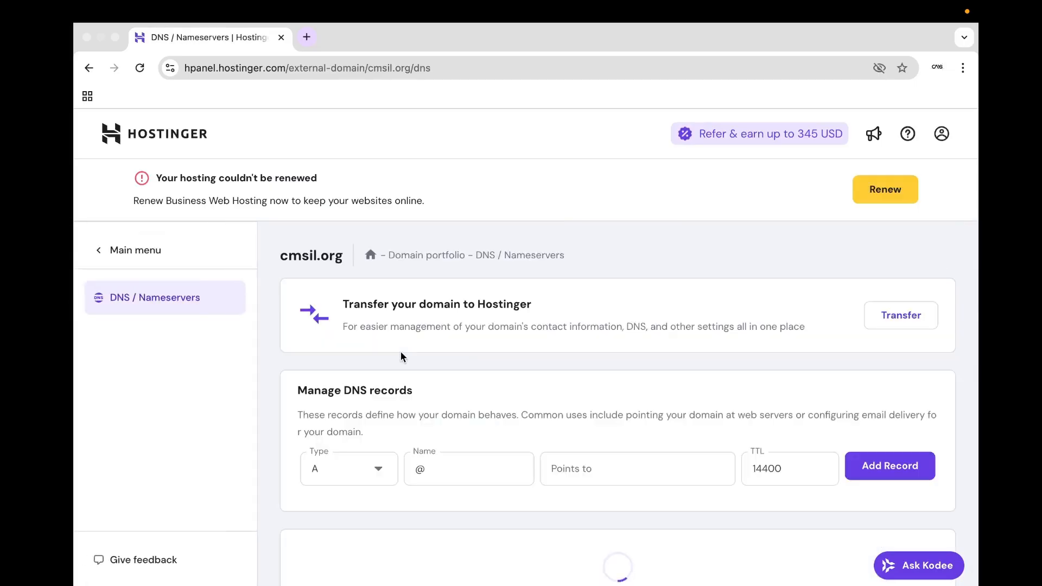
pyautogui.scroll(-4, 497, 379)
pyautogui.scroll(-1, 497, 378)
pyautogui.scroll(1, 497, 378)
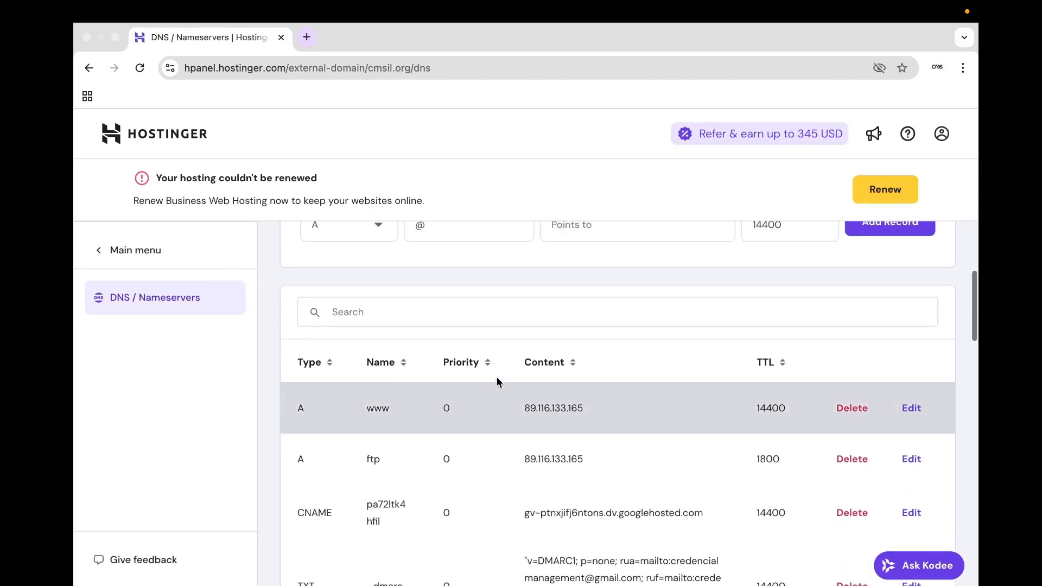
pyautogui.scroll(-1, 497, 378)
pyautogui.scroll(-1, 309, 395)
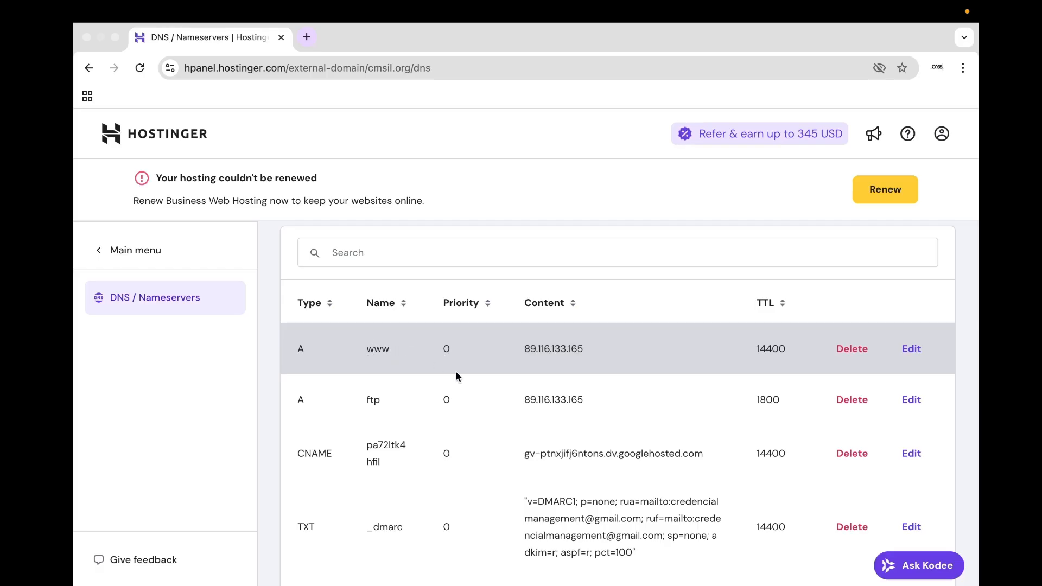
pyautogui.scroll(-1, 549, 372)
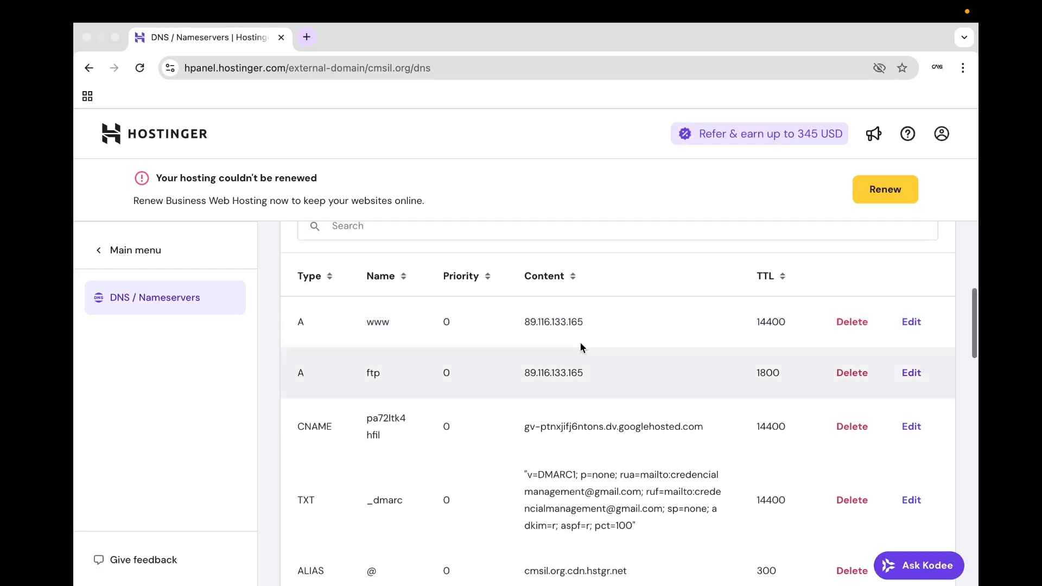
pyautogui.moveTo(590, 330); pyautogui.dragTo(525, 328)
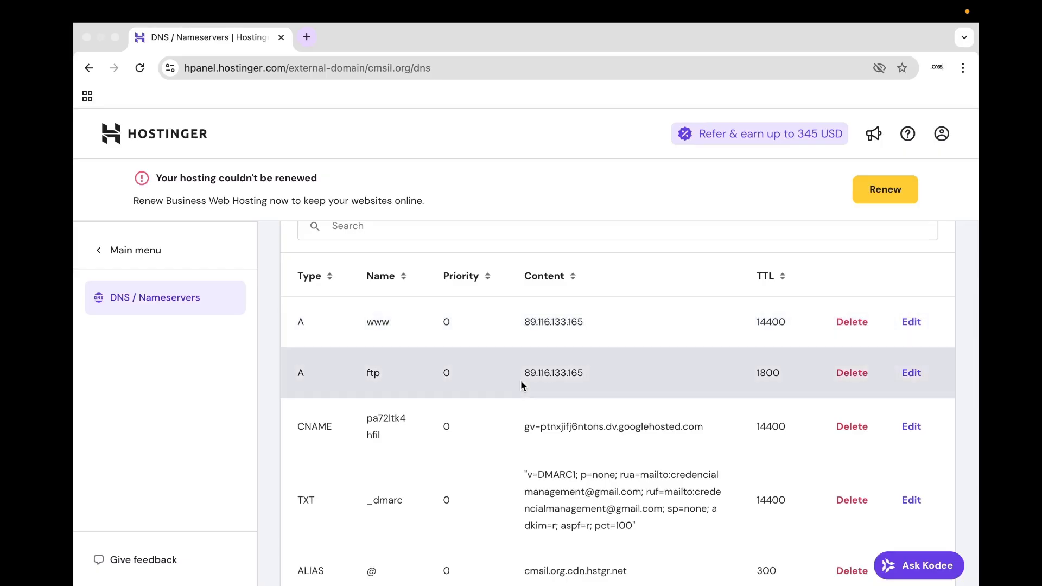
pyautogui.scroll(-6, 521, 385)
pyautogui.scroll(-10, 520, 381)
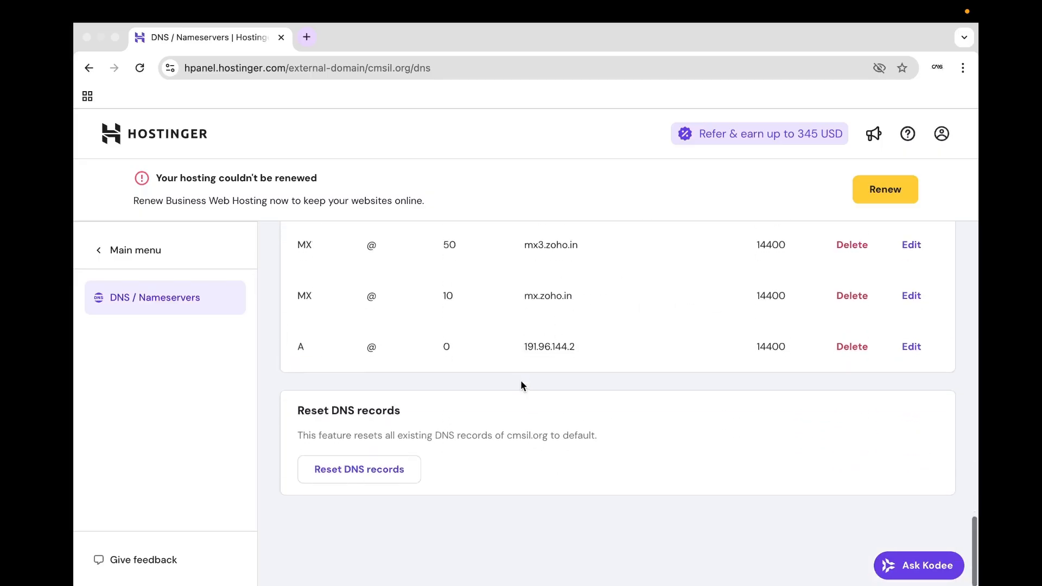
pyautogui.scroll(2, 520, 382)
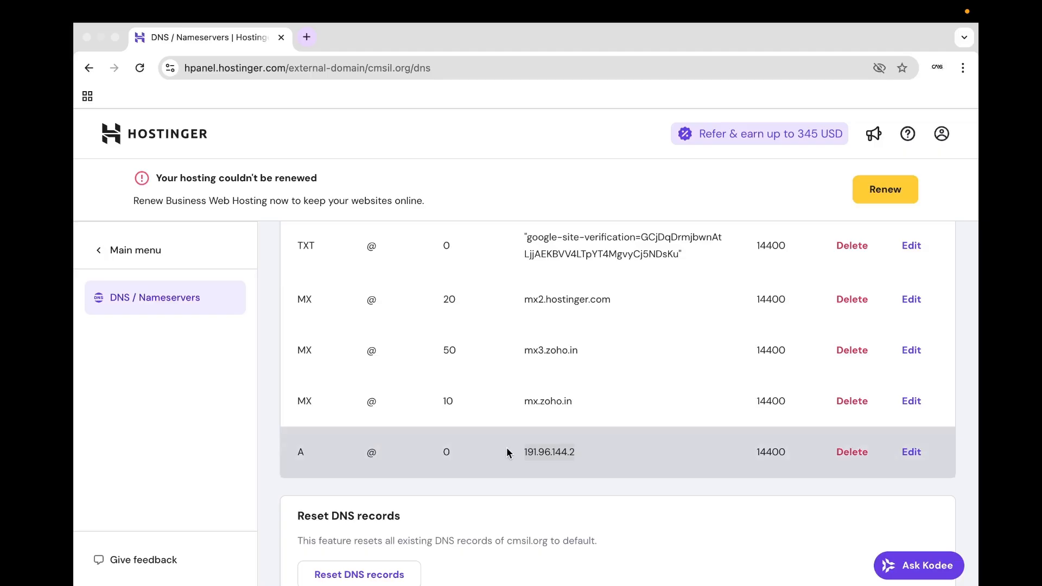
pyautogui.click(546, 454)
pyautogui.moveTo(577, 454); pyautogui.dragTo(526, 449)
pyautogui.moveTo(598, 456); pyautogui.dragTo(297, 445)
pyautogui.click(298, 445)
pyautogui.moveTo(519, 450); pyautogui.dragTo(595, 454)
pyautogui.click(578, 455)
pyautogui.scroll(6, 528, 442)
pyautogui.scroll(10, 528, 442)
pyautogui.scroll(-6, 528, 443)
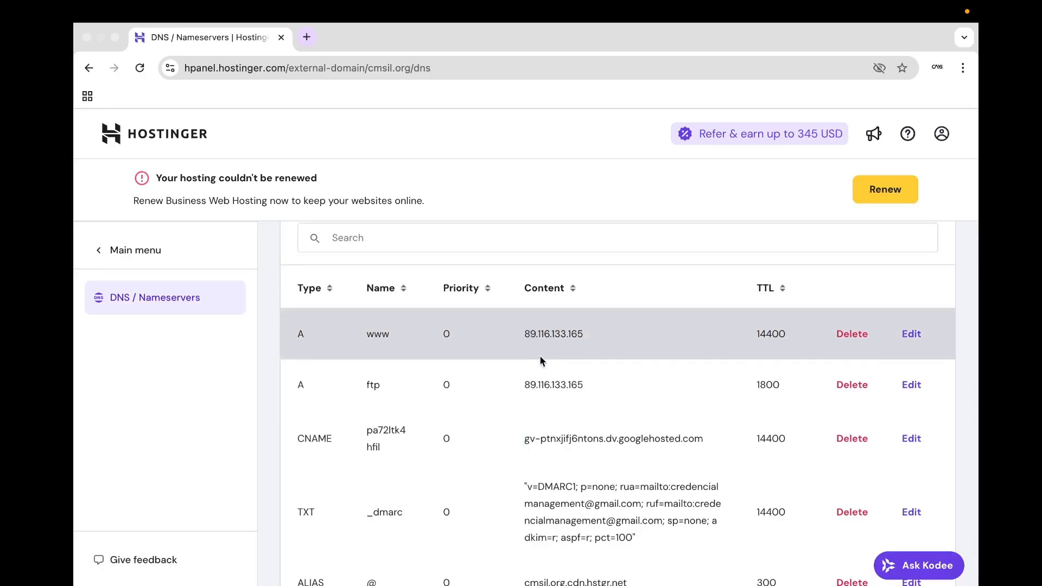
pyautogui.scroll(-1, 540, 357)
pyautogui.scroll(1, 540, 356)
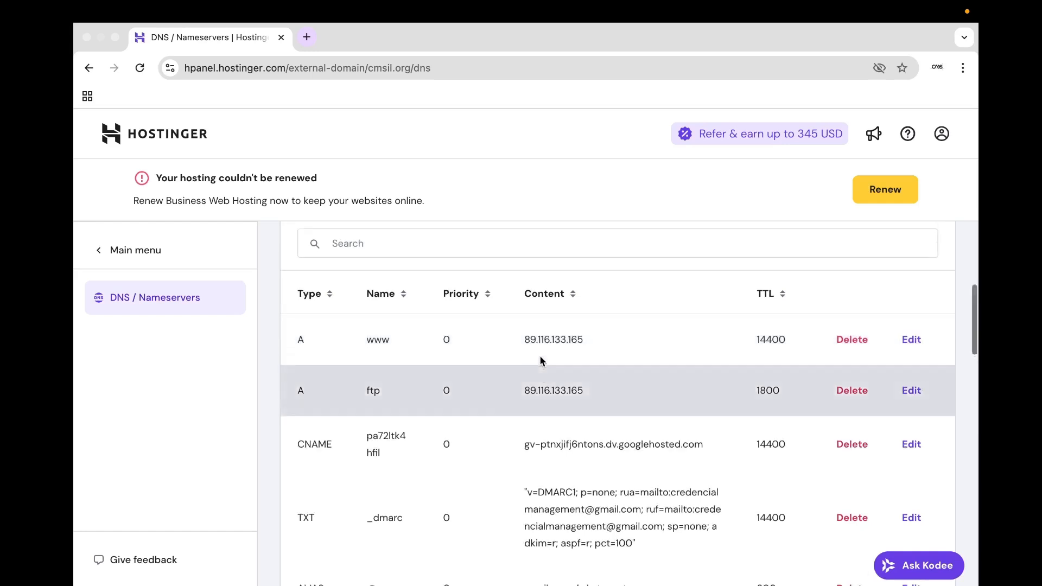
pyautogui.scroll(4, 540, 357)
pyautogui.scroll(-5, 540, 358)
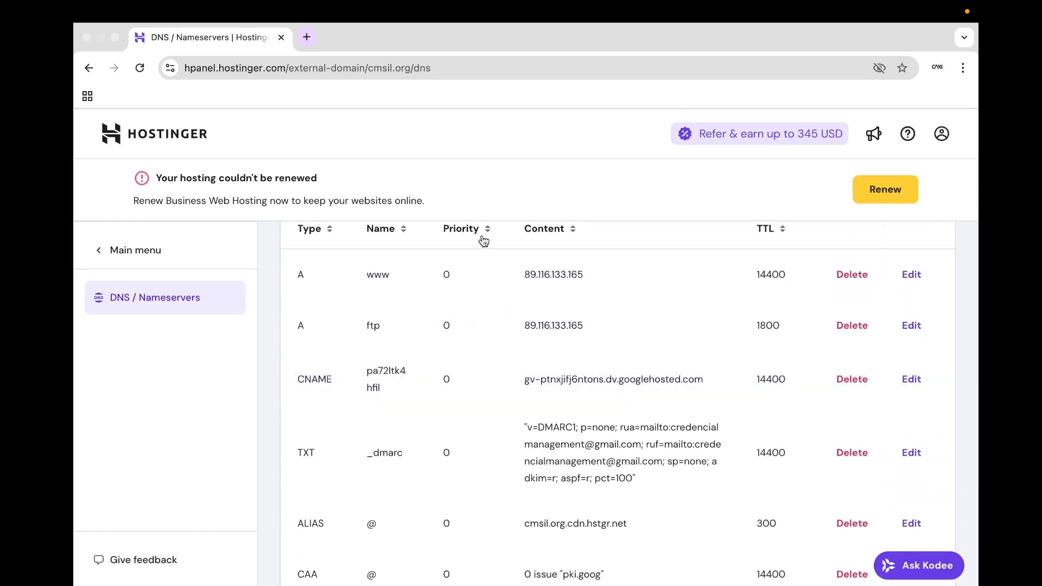
pyautogui.hotkey('ctrl', 'Up')
# Switch to the 'Setting up | Hostinger' window to see the install at 60% Installing OS.
pyautogui.click(536, 64)
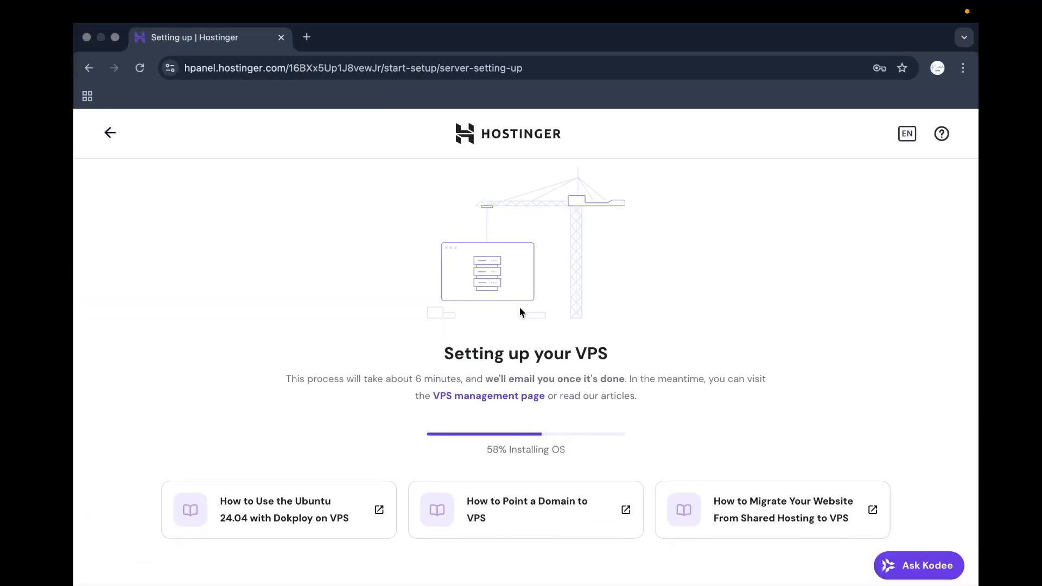
pyautogui.moveTo(776, 576)
# Open Manage VPS from the Well Done page and skip the VPS needs survey.
pyautogui.click(836, 570)
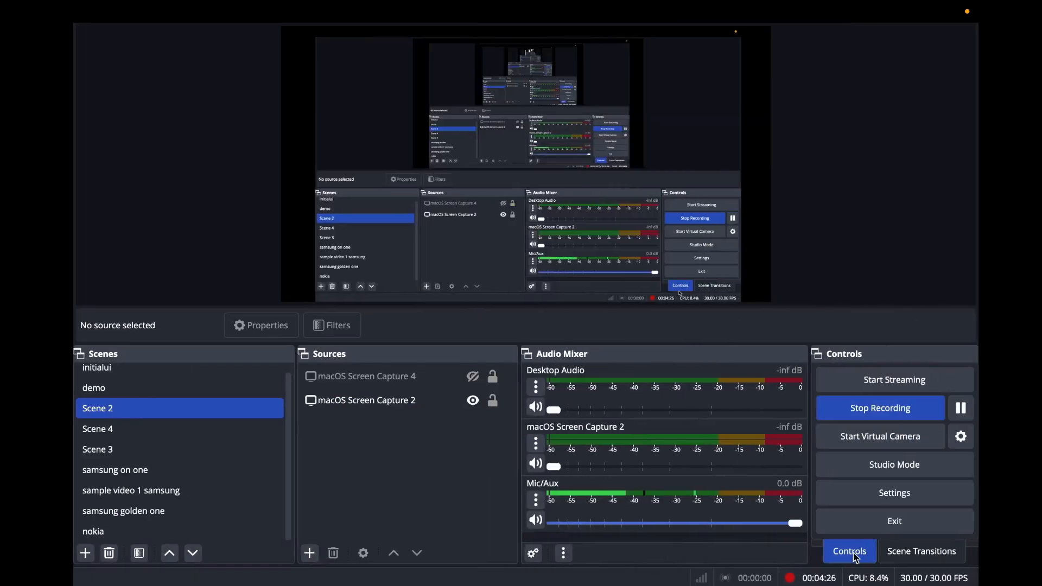
pyautogui.click(961, 408)
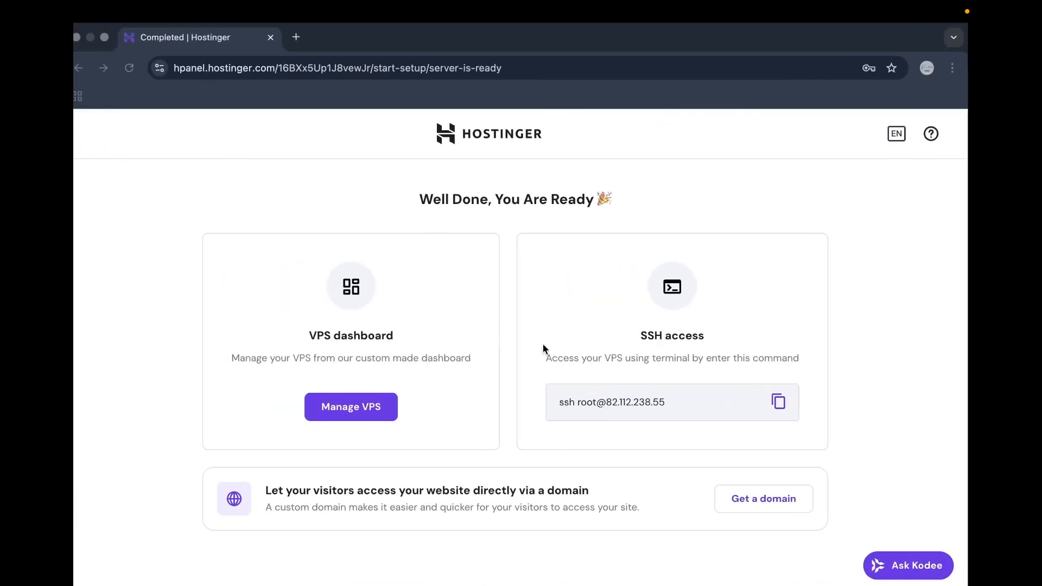
pyautogui.scroll(-1, 523, 399)
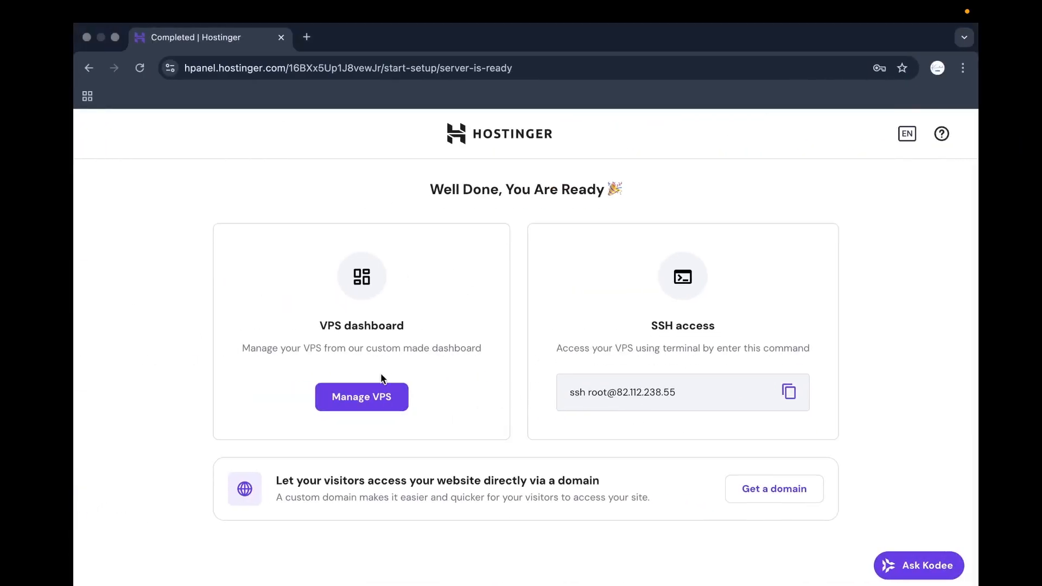
pyautogui.click(377, 398)
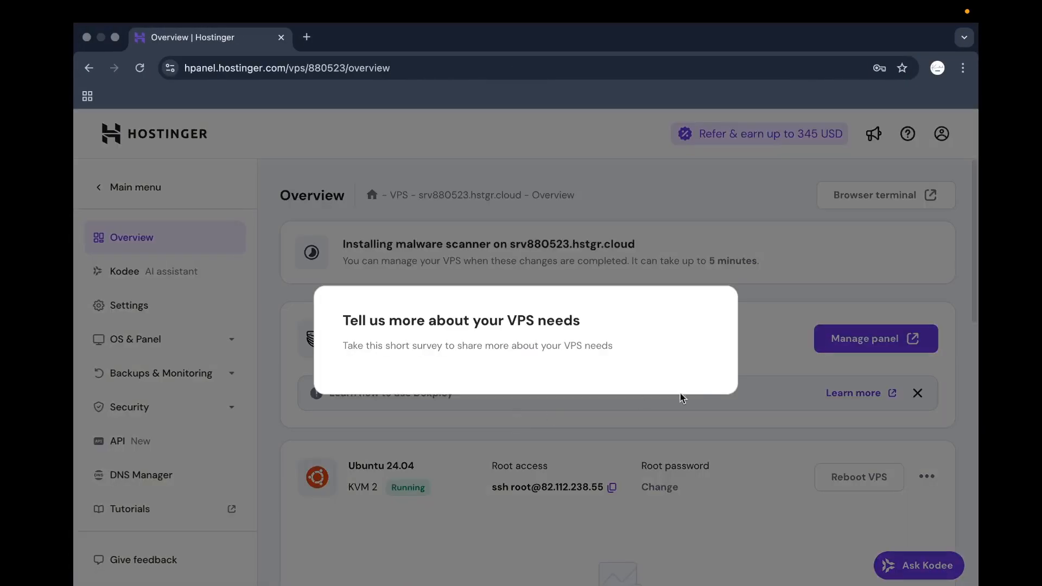
pyautogui.scroll(-5, 585, 482)
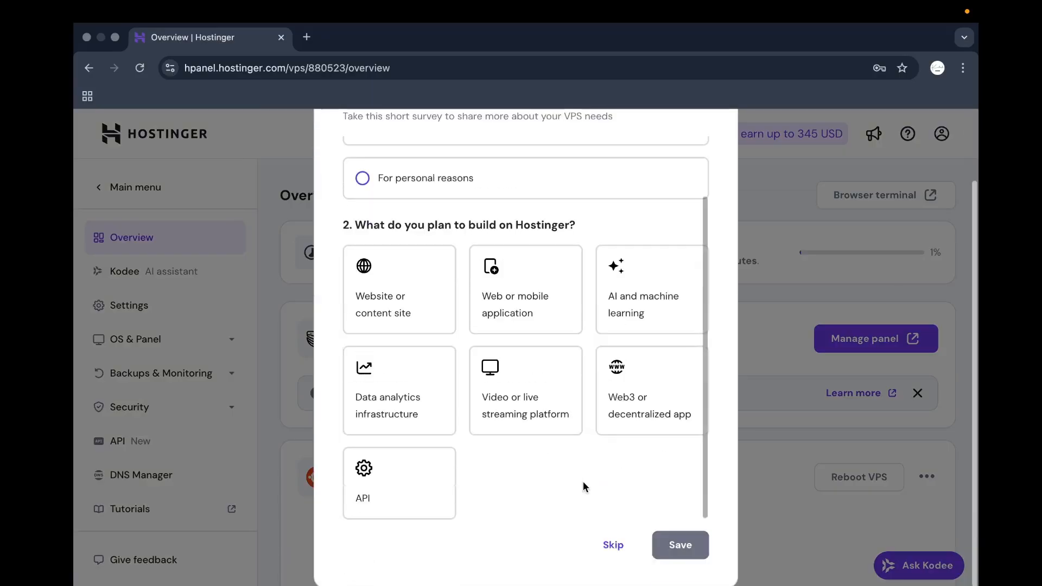
pyautogui.click(612, 543)
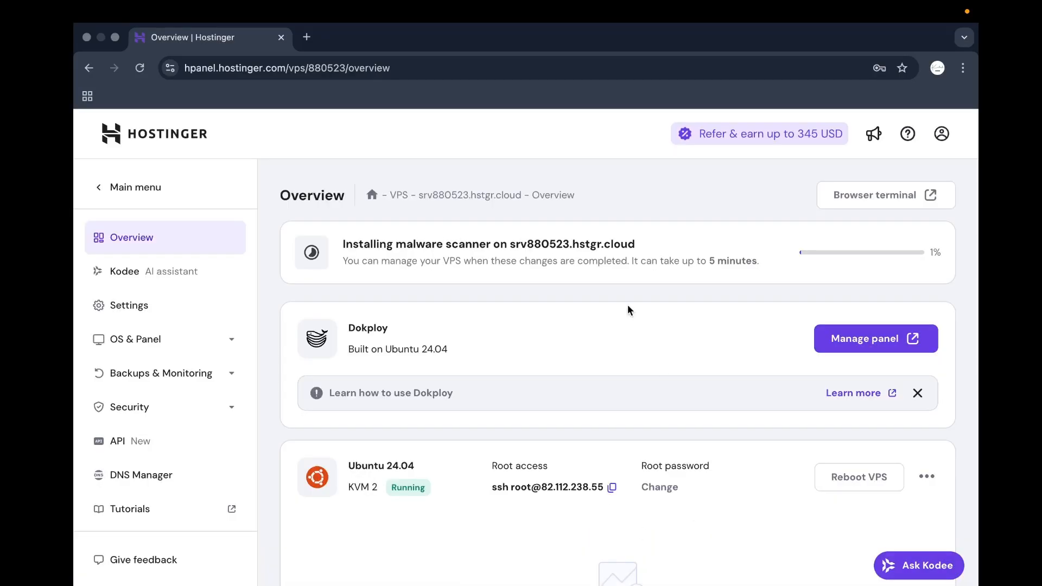
pyautogui.scroll(-4, 627, 305)
pyautogui.scroll(2, 849, 303)
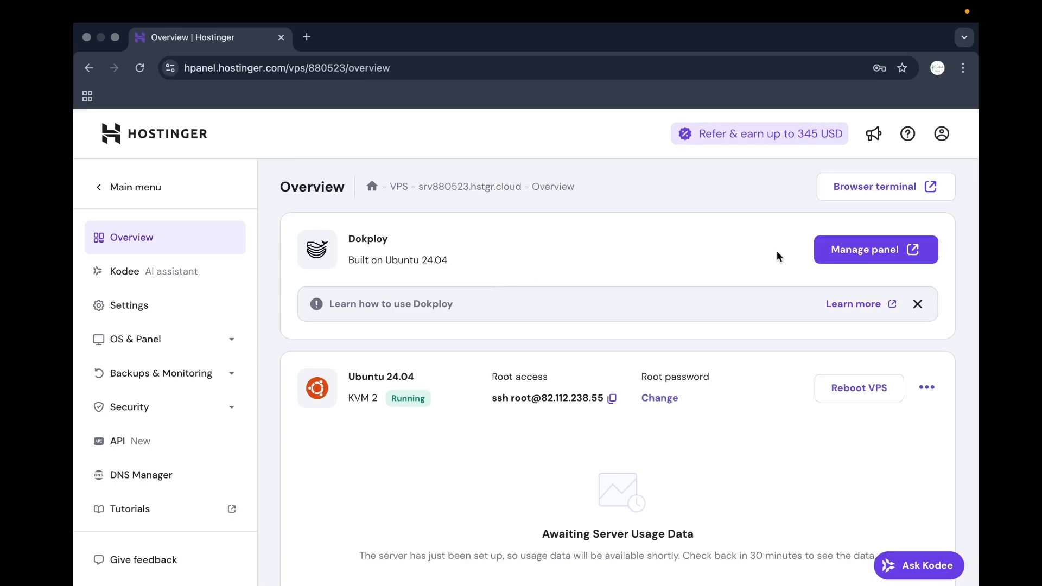
# Register the Dokploy admin with name cmsil, an email address and the pasted password in both fields.
pyautogui.click(869, 265)
pyautogui.click(630, 266)
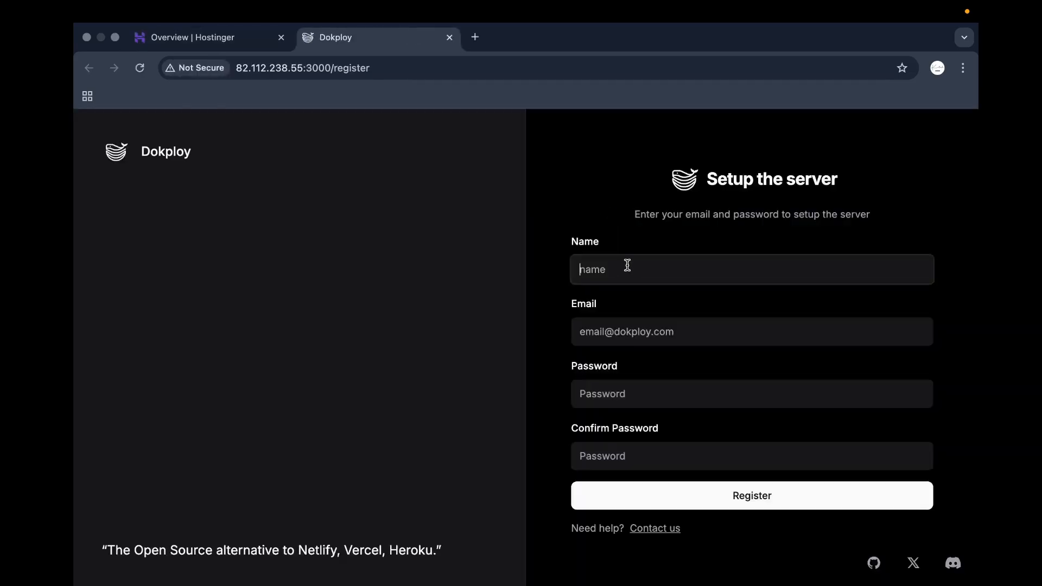
pyautogui.write('cmsil')
pyautogui.click(610, 333)
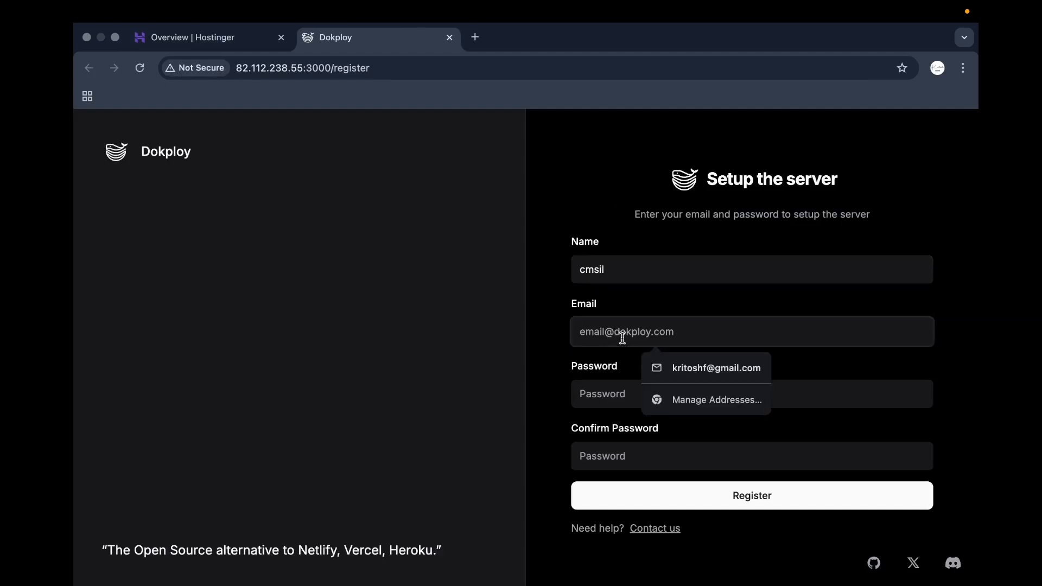
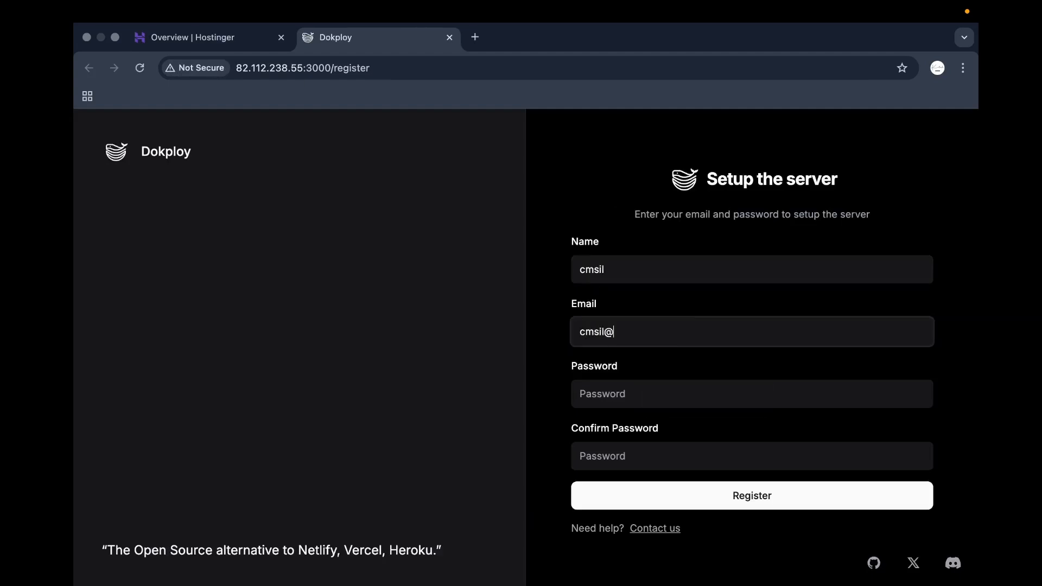
pyautogui.press('super+a')
pyautogui.click(614, 398)
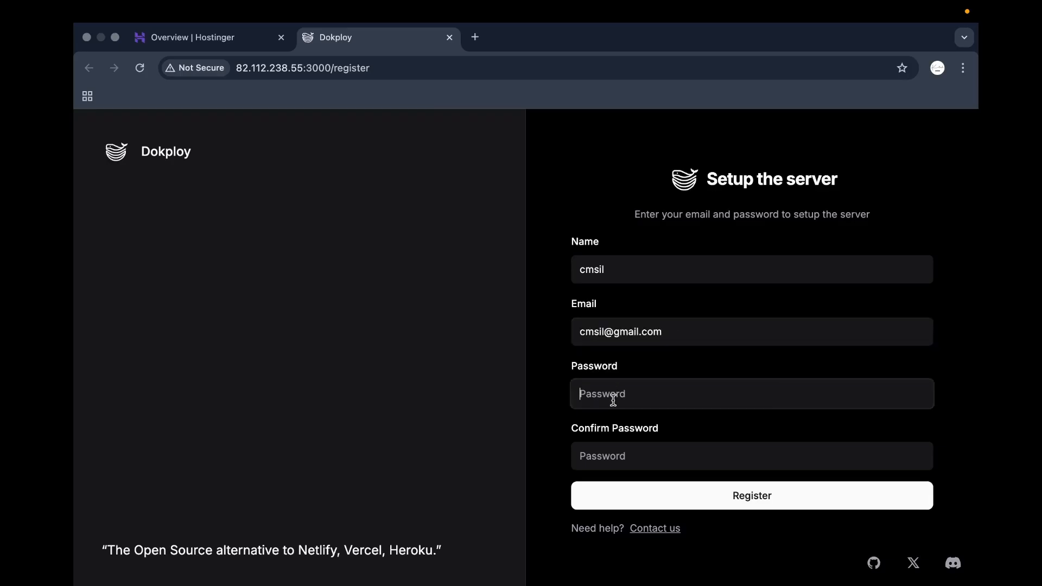
pyautogui.press('super+v')
pyautogui.click(612, 444)
pyautogui.press('super+v')
pyautogui.click(736, 499)
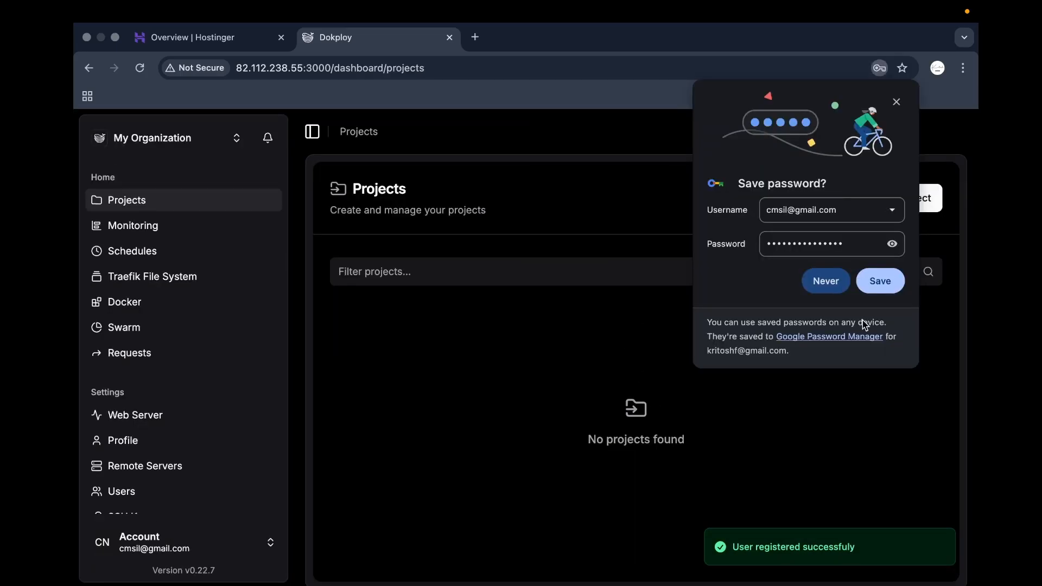
# Save the new password in the browser and select the server IP 82.112.238.55 in the address bar.
pyautogui.click(885, 290)
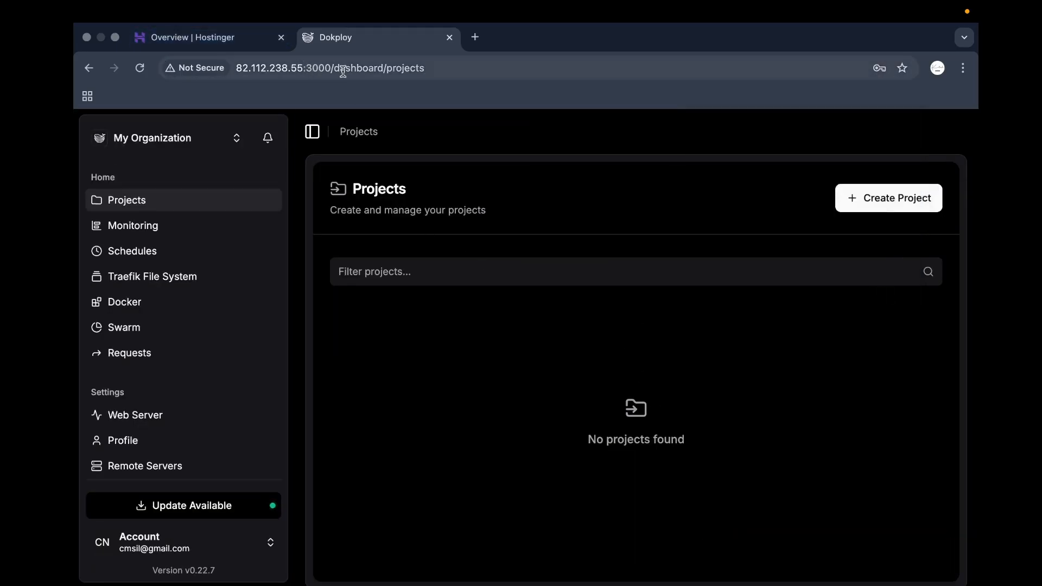
pyautogui.click(238, 72)
pyautogui.moveTo(239, 71); pyautogui.dragTo(314, 72)
pyautogui.click(315, 73)
pyautogui.tripleClick(317, 74)
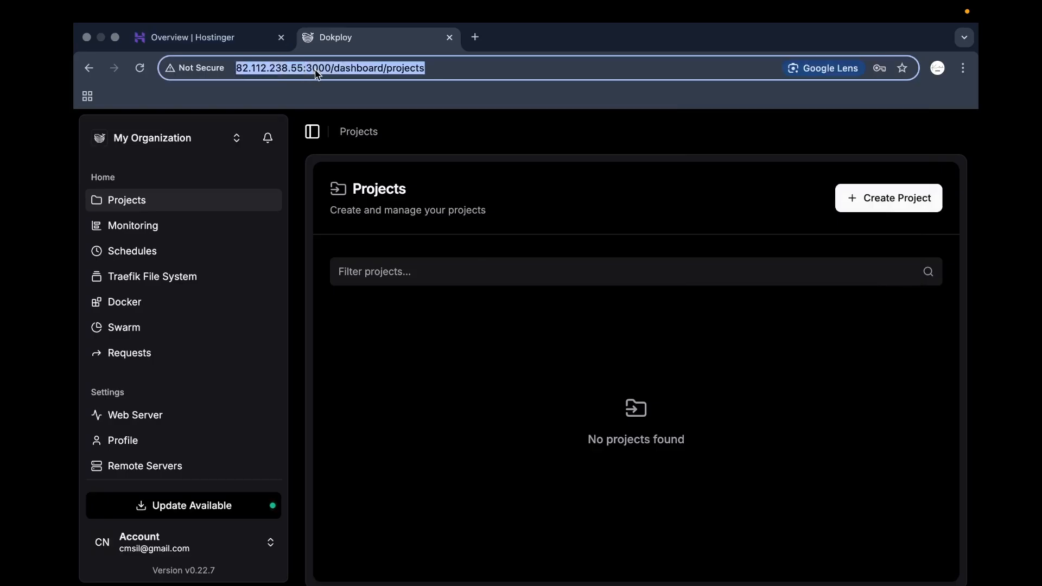
pyautogui.click(431, 314)
# Return to the Dokploy desktop and reselect the IP 82.112.238.55 before heading to Hostinger.
pyautogui.hotkey('ctrl', 'Right')
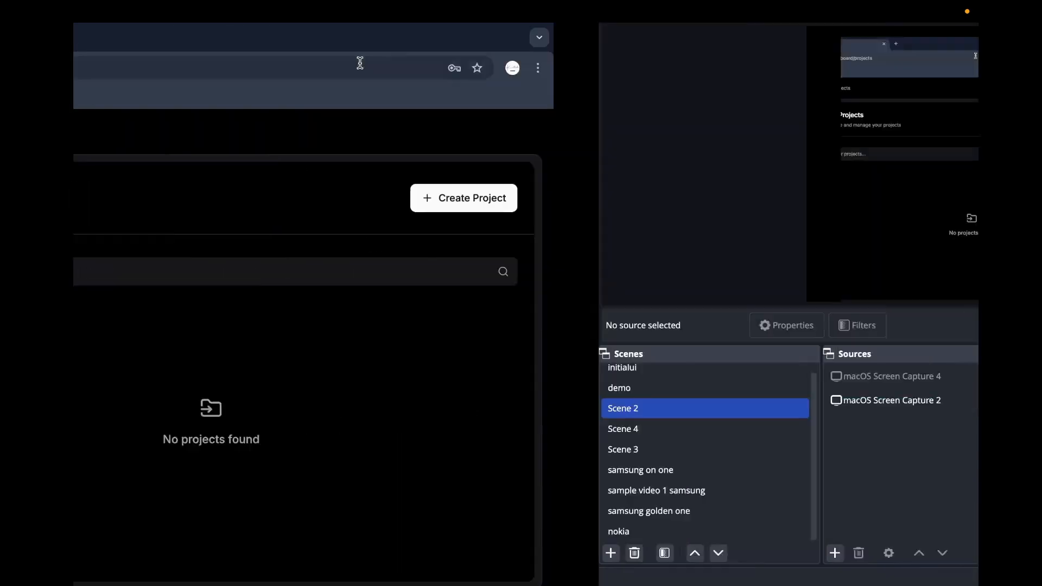
pyautogui.hotkey('ctrl', 'Up')
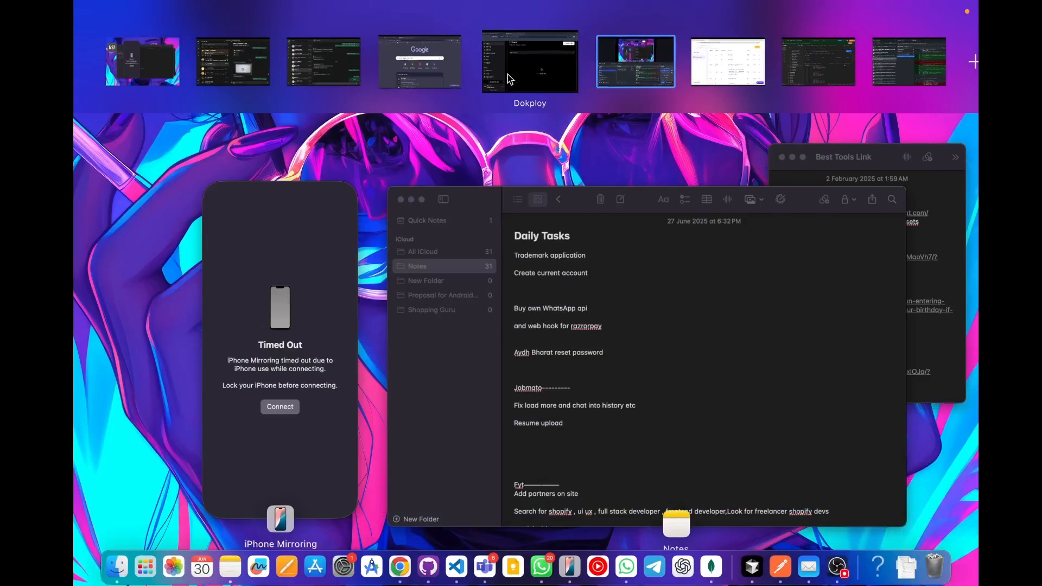
pyautogui.click(526, 64)
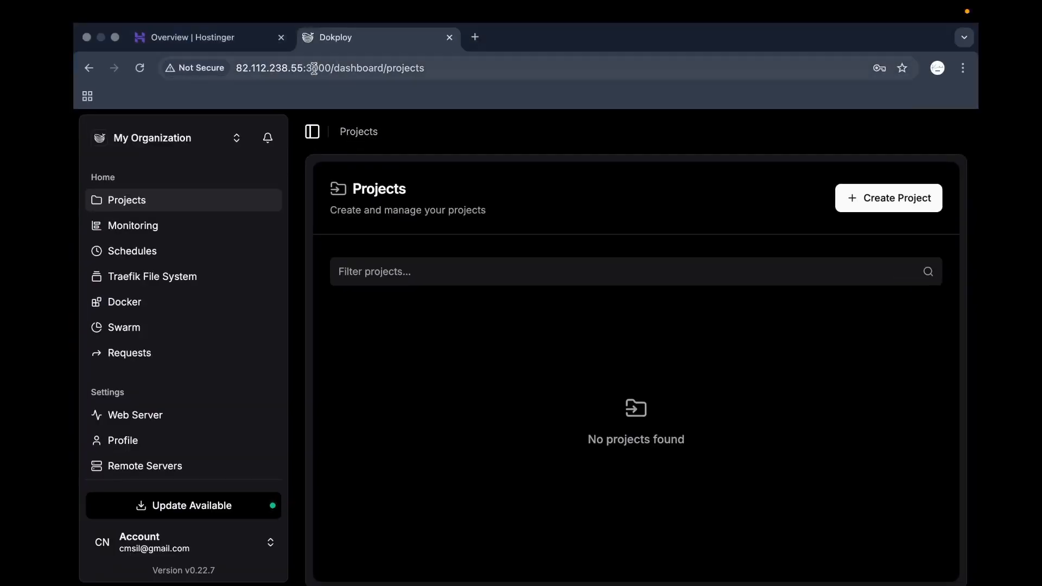
pyautogui.moveTo(303, 69); pyautogui.dragTo(244, 75)
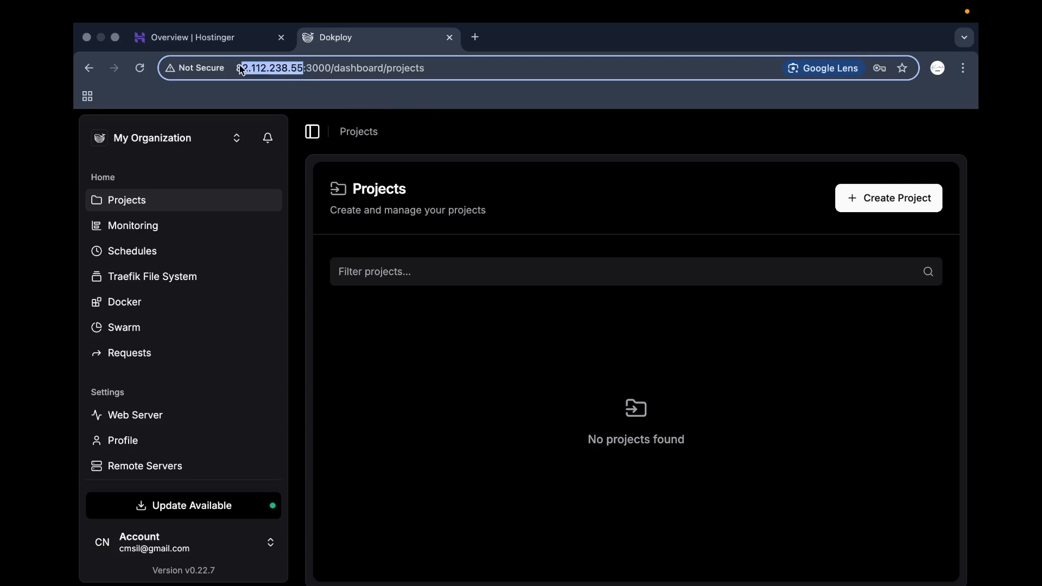
pyautogui.hotkey('ctrl', 'Up')
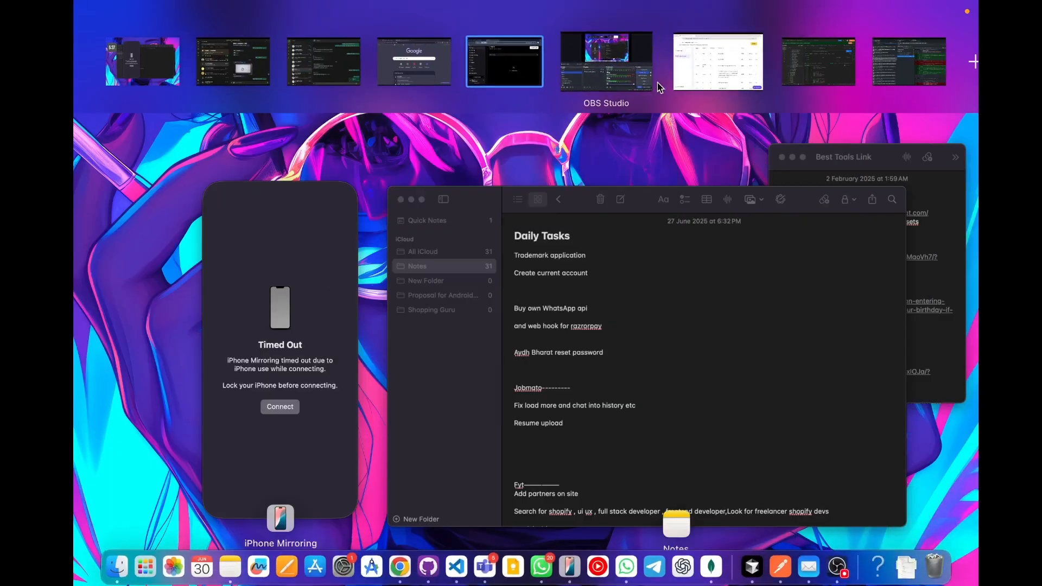
# On the Hostinger DNS page, draft a new A record named dokploy.
pyautogui.click(607, 74)
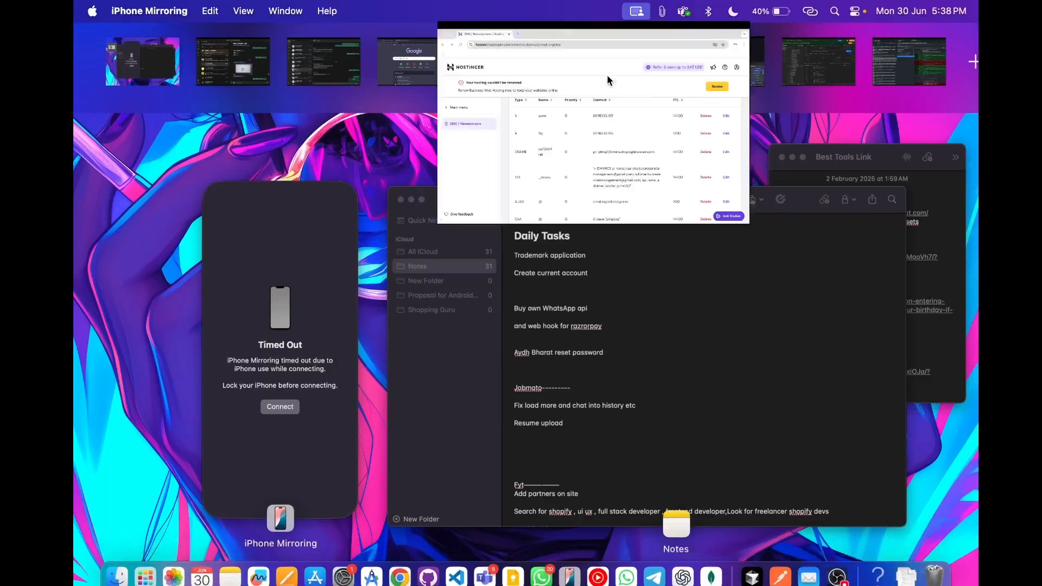
pyautogui.scroll(-8, 451, 338)
pyautogui.scroll(15, 450, 338)
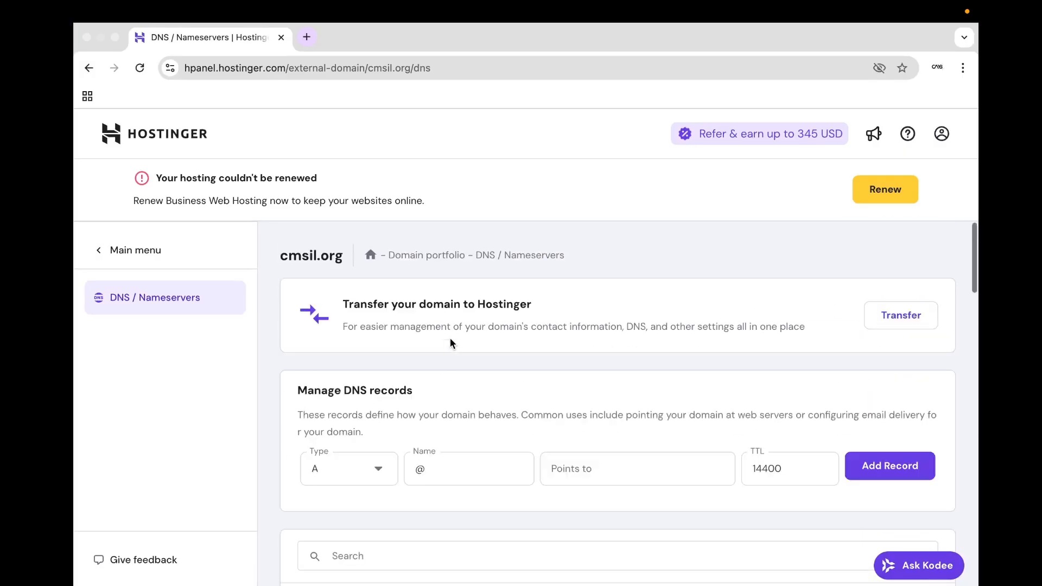
pyautogui.scroll(-2, 387, 425)
pyautogui.click(349, 358)
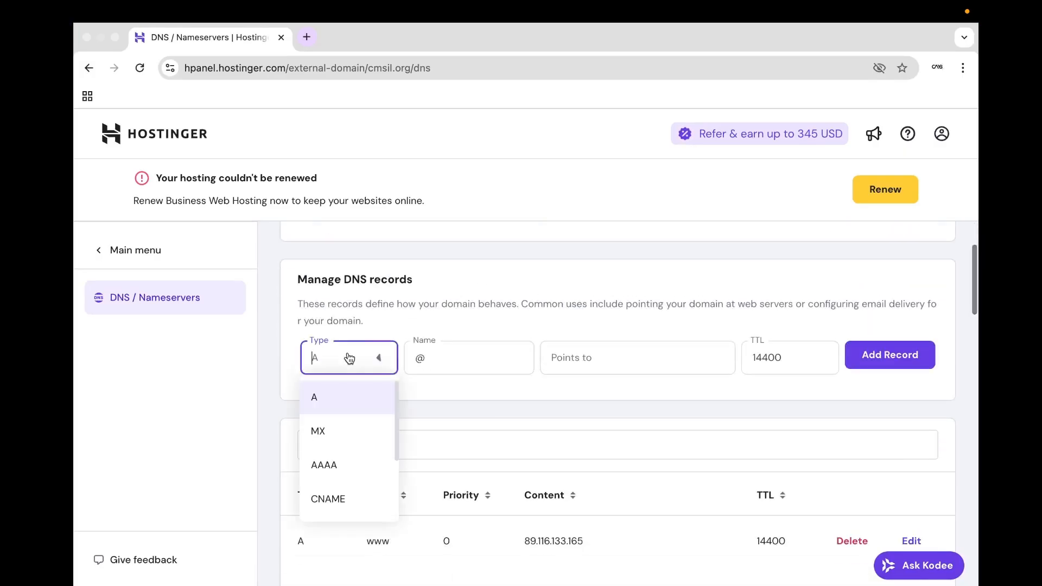
pyautogui.click(319, 399)
pyautogui.click(442, 353)
pyautogui.press('BackSpace')
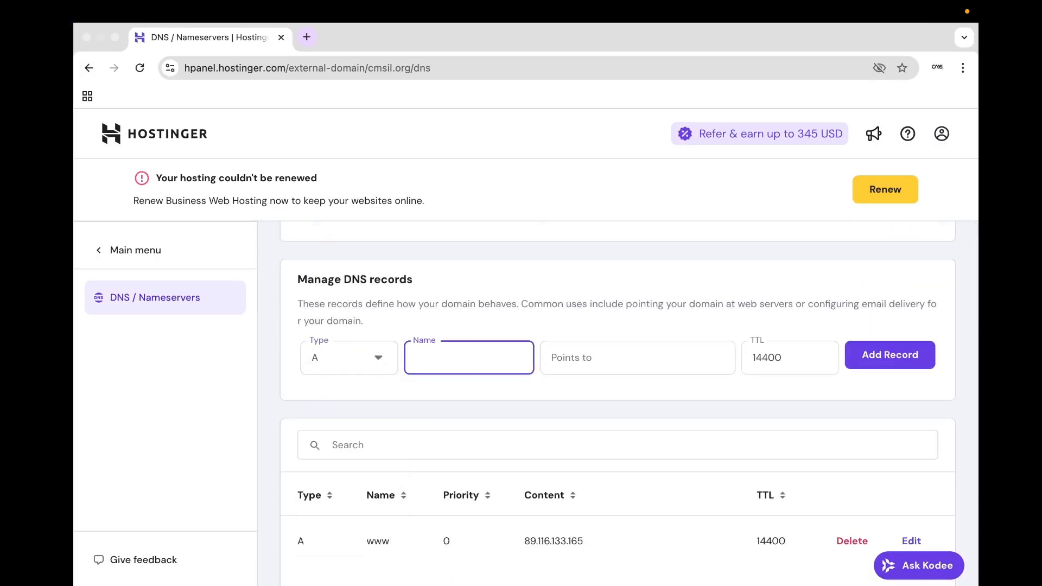
pyautogui.write('dokploy')
pyautogui.click(496, 333)
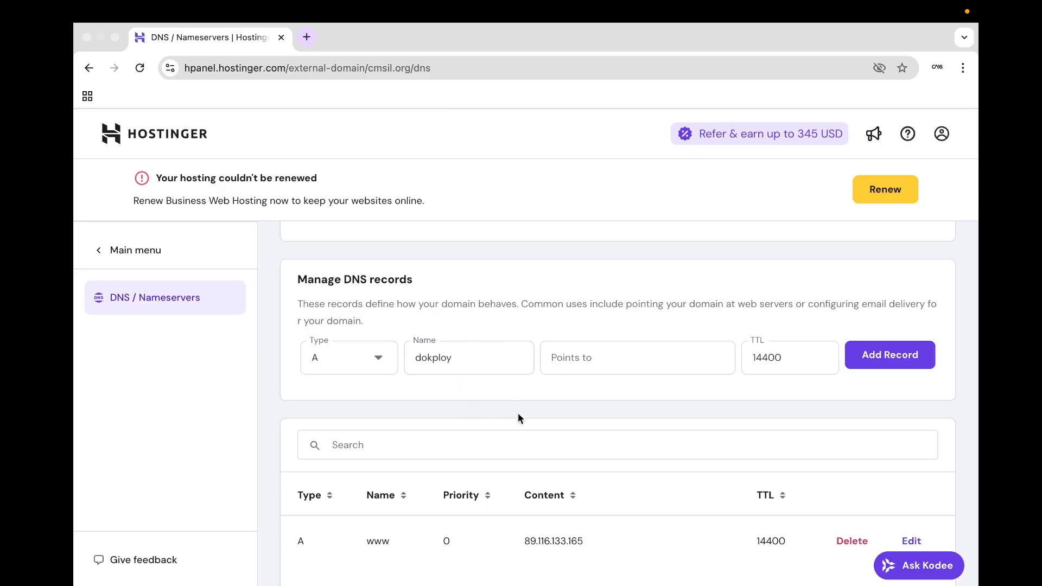
# Briefly try dokoploy.cmsil.com in a new test tab, then close it.
pyautogui.scroll(-1, 511, 421)
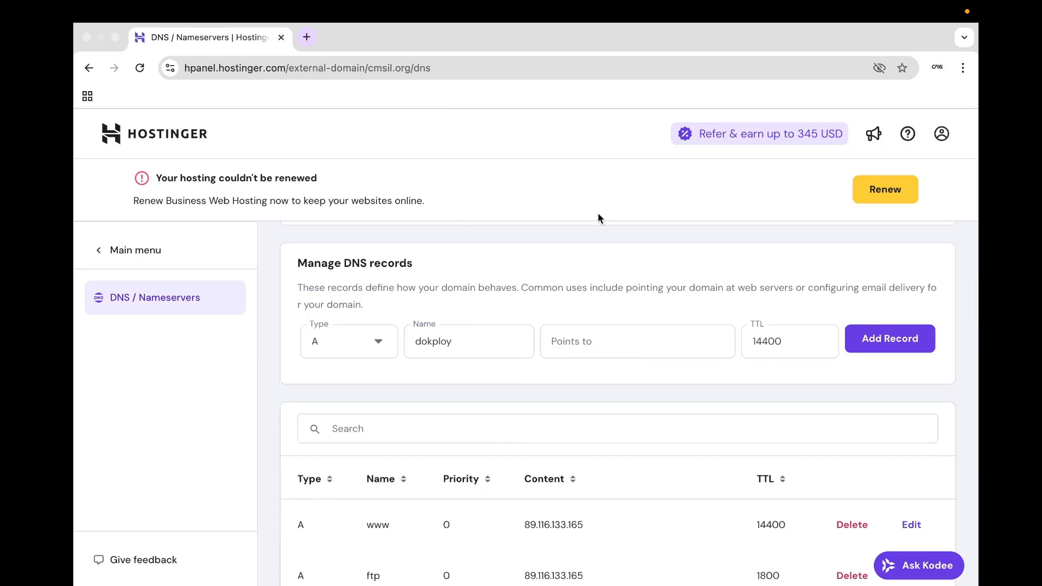
pyautogui.scroll(3, 538, 258)
pyautogui.scroll(-2, 523, 372)
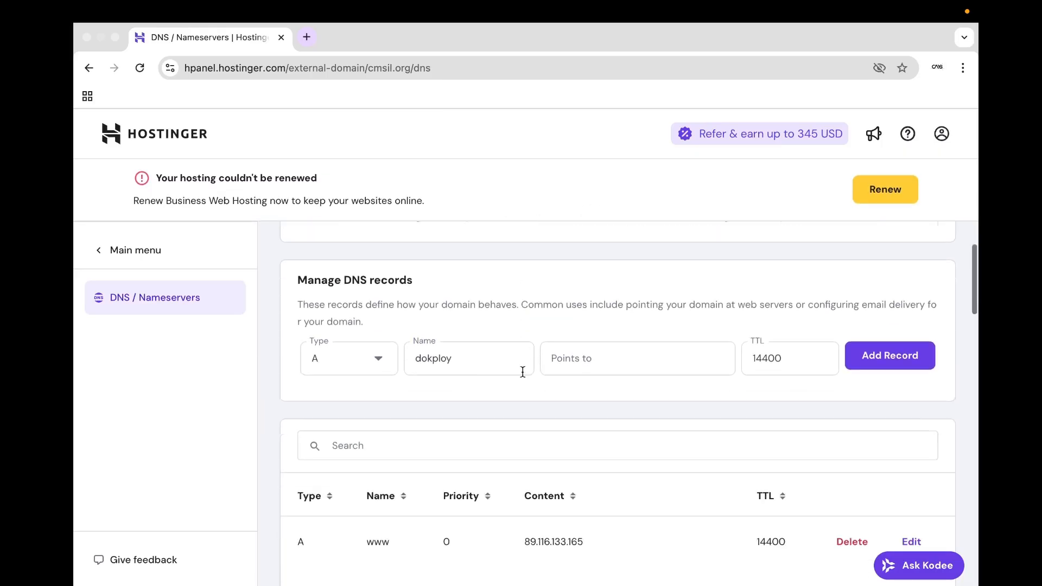
pyautogui.click(307, 37)
pyautogui.write('dokoploy')
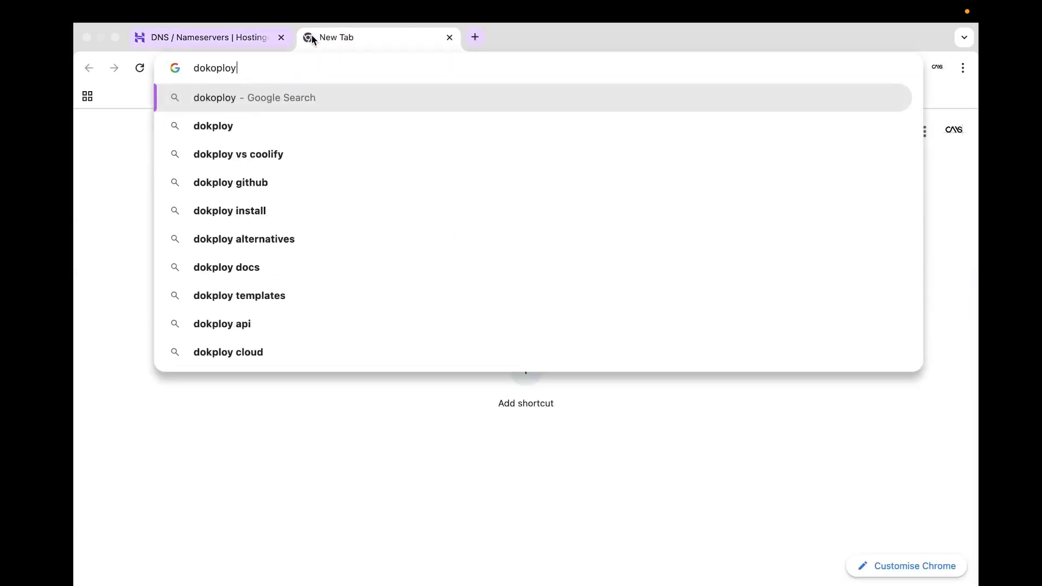
pyautogui.write('.cmsil.com')
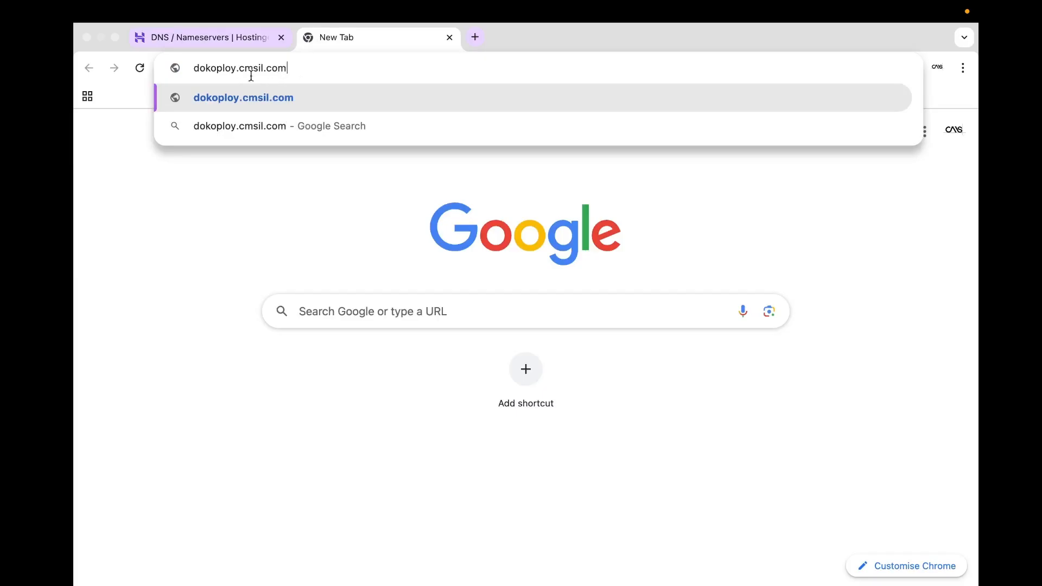
pyautogui.click(449, 37)
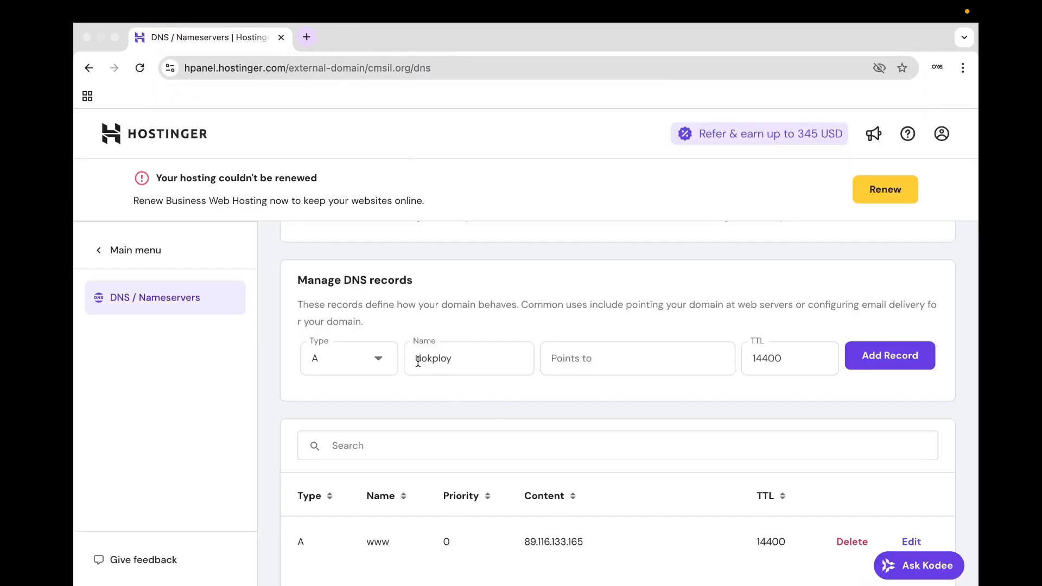
pyautogui.click(572, 353)
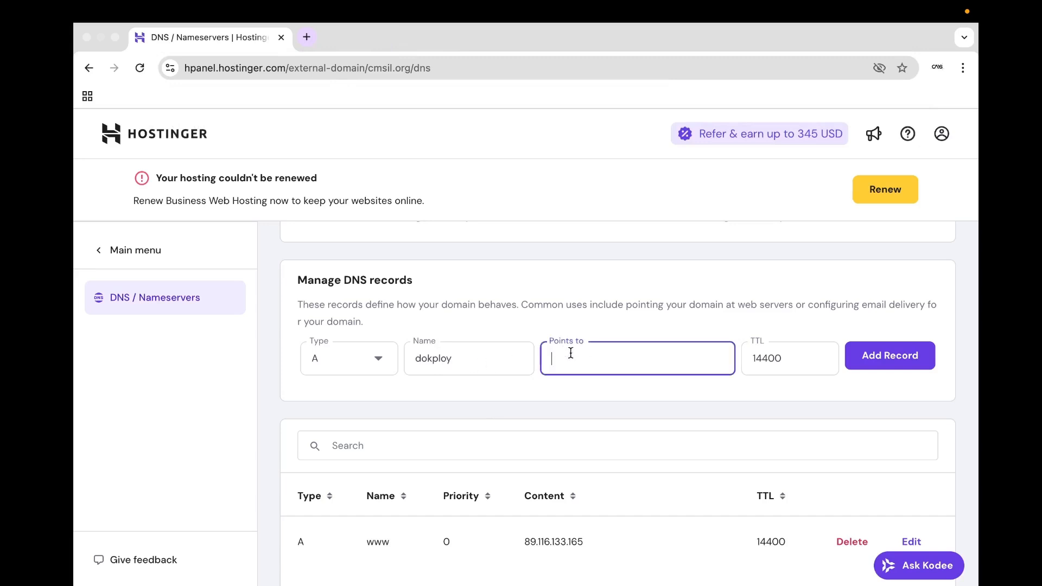
pyautogui.write('http://82.112.238.55/')
pyautogui.press('BackSpace')
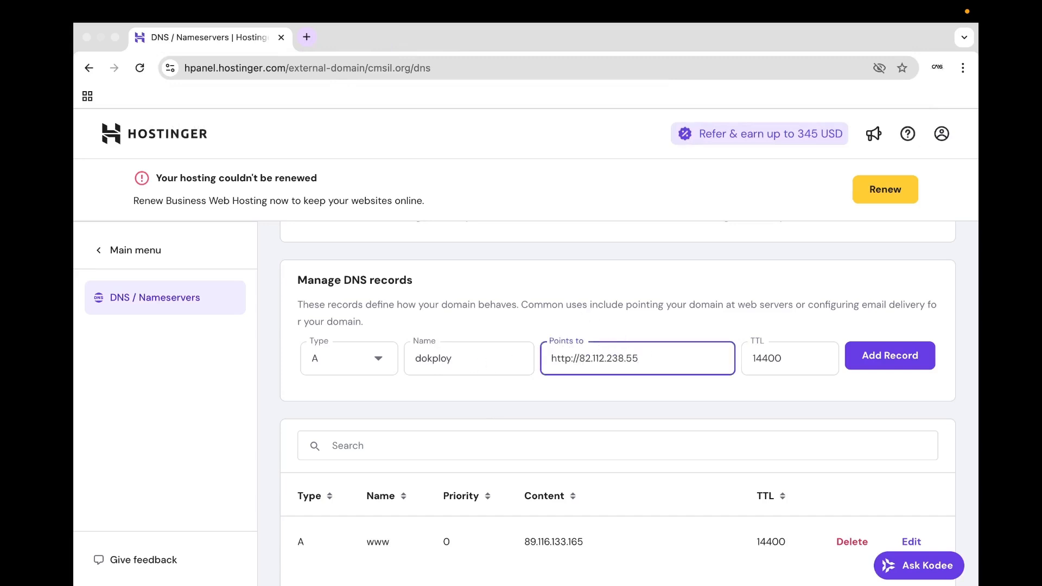
pyautogui.moveTo(579, 358); pyautogui.dragTo(488, 356)
pyautogui.press('BackSpace')
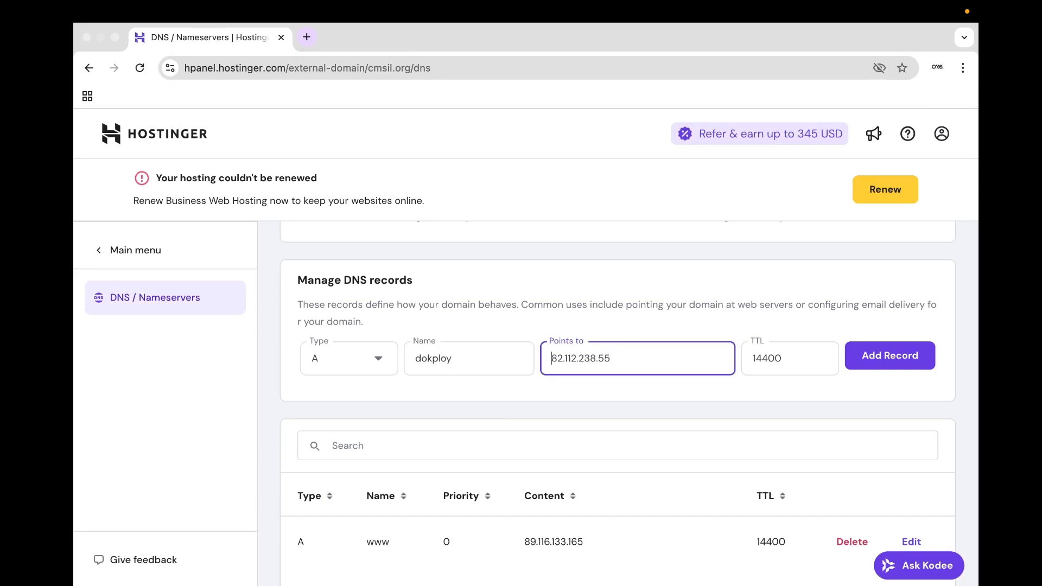
pyautogui.click(589, 304)
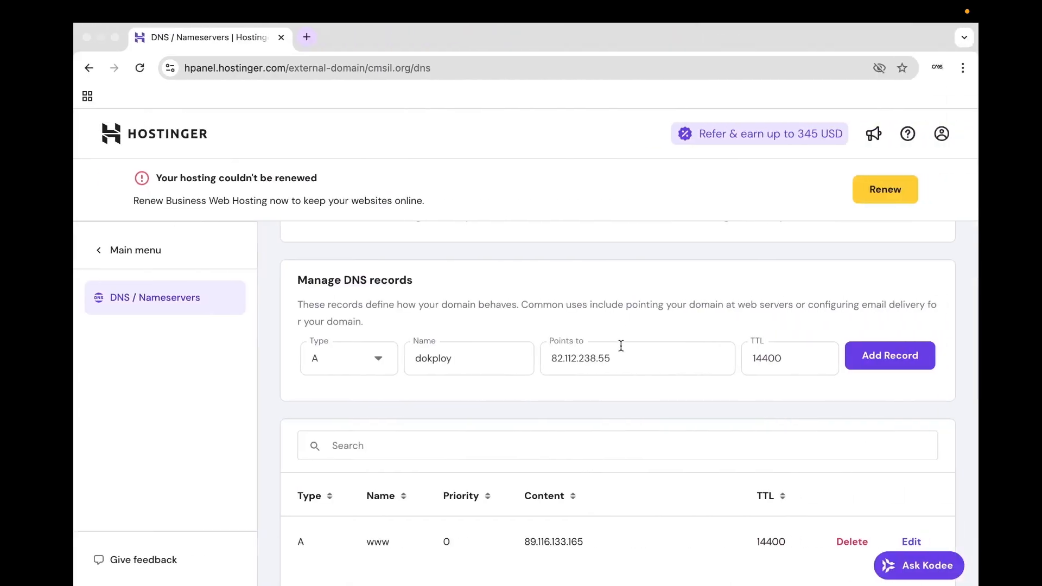
# Add the dokploy A record and confirm it in the Additional A Record dialog.
pyautogui.scroll(-1, 714, 391)
pyautogui.click(865, 304)
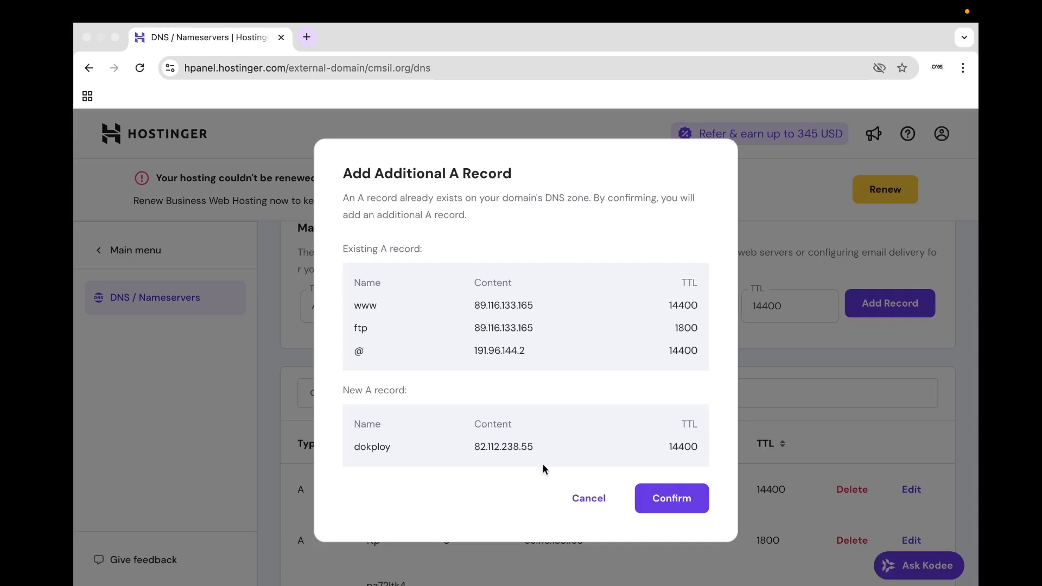
pyautogui.doubleClick(377, 448)
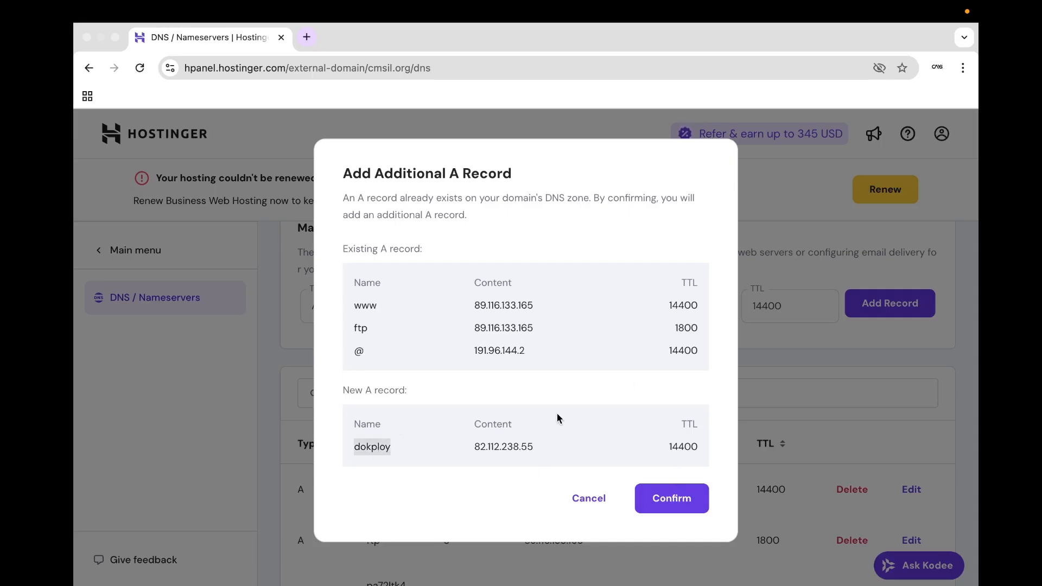
pyautogui.click(675, 497)
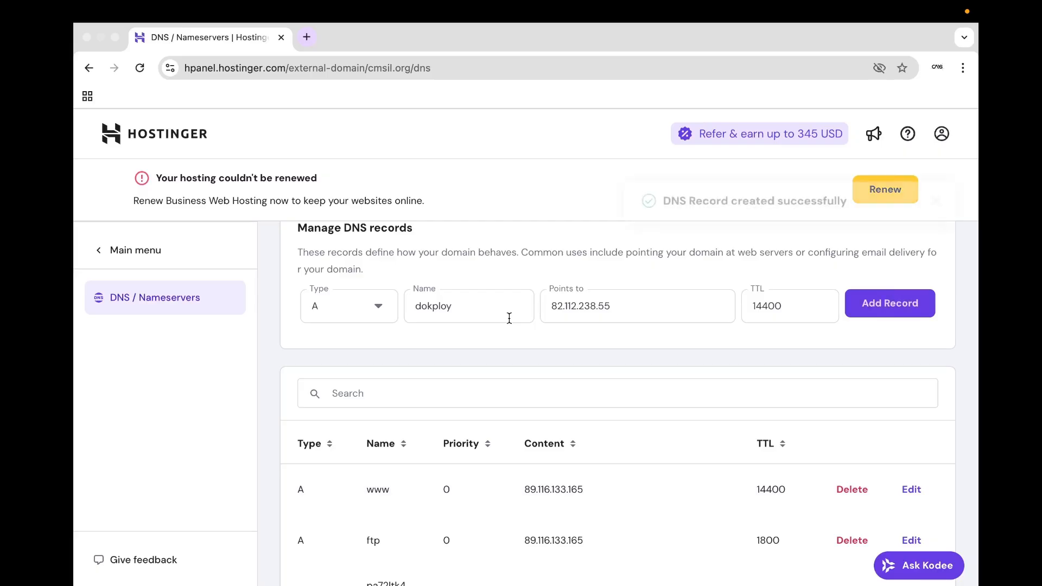
pyautogui.scroll(-1, 509, 318)
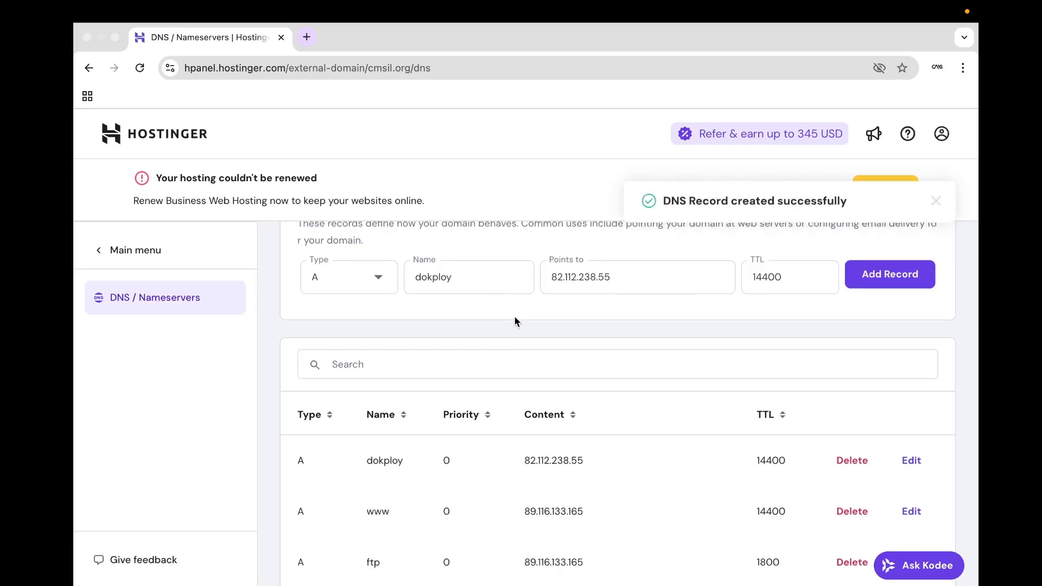
pyautogui.doubleClick(610, 282)
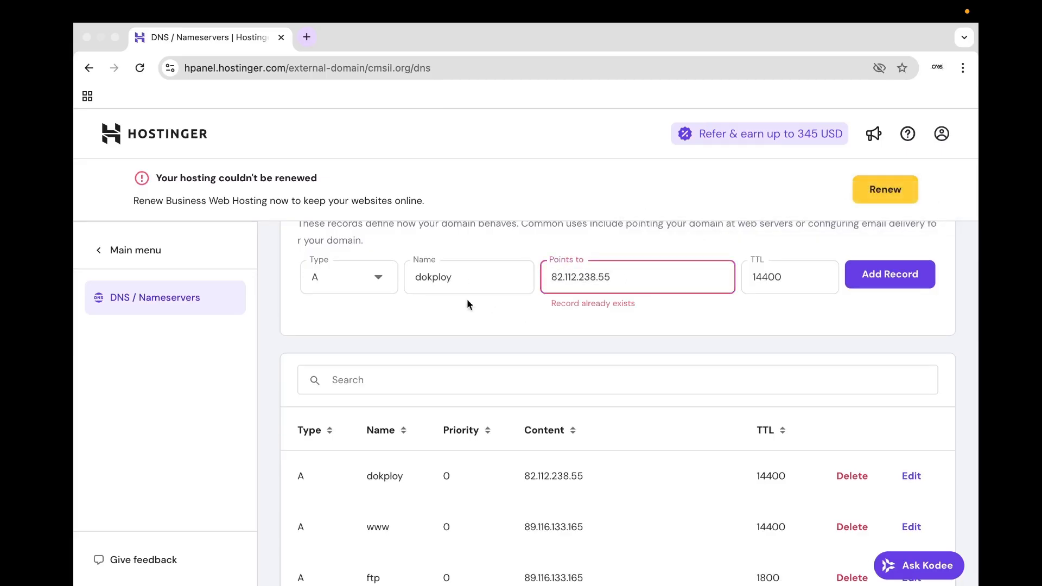
# Back in Dokploy, open Web Server settings and type 'dokploy' into the Server Domain field.
pyautogui.hotkey('ctrl', 'Left')
pyautogui.scroll(-1, 174, 395)
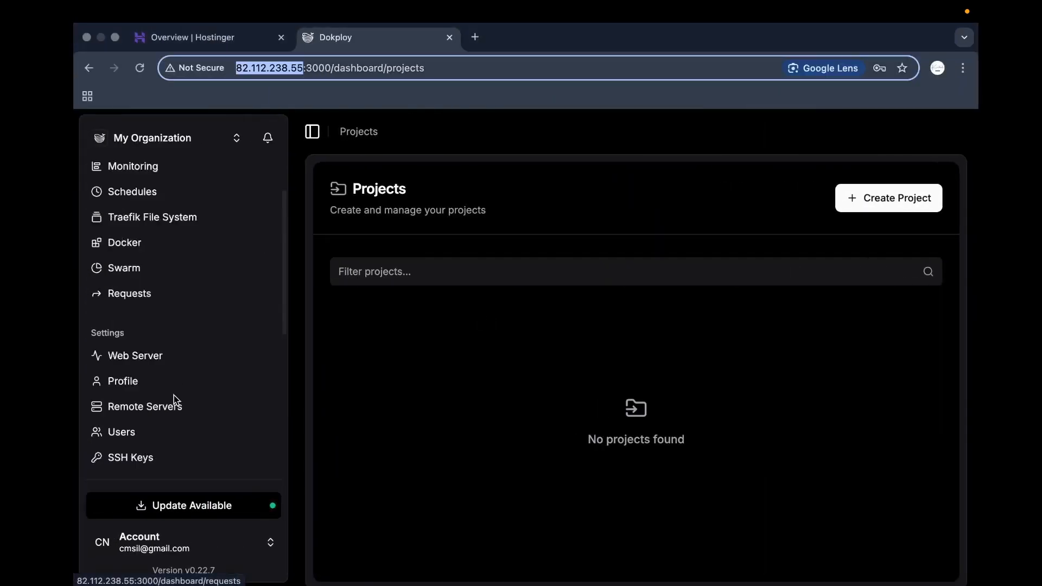
pyautogui.scroll(-5, 174, 395)
pyautogui.click(396, 318)
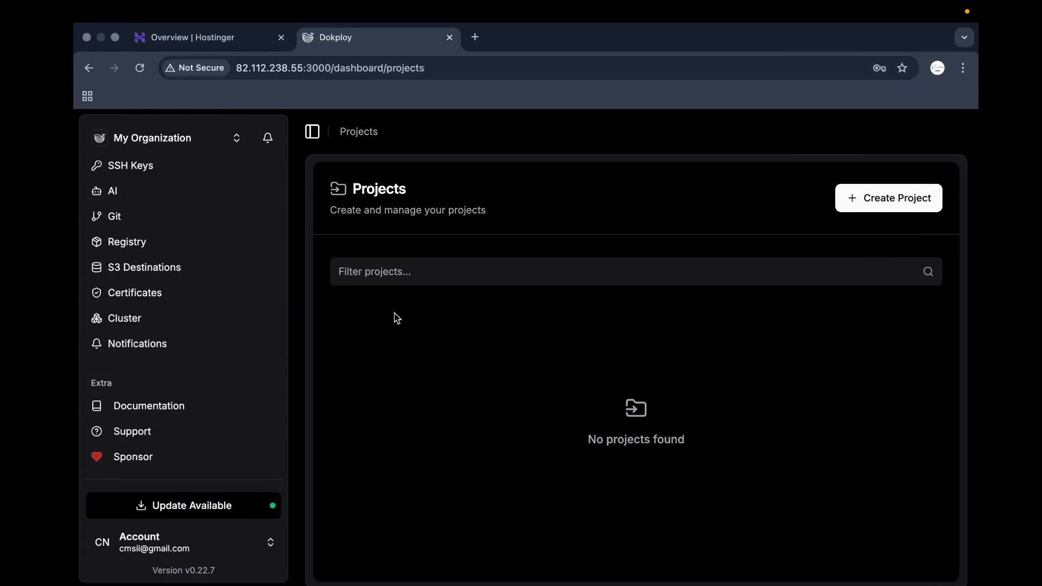
pyautogui.hotkey('ctrl', 'Right')
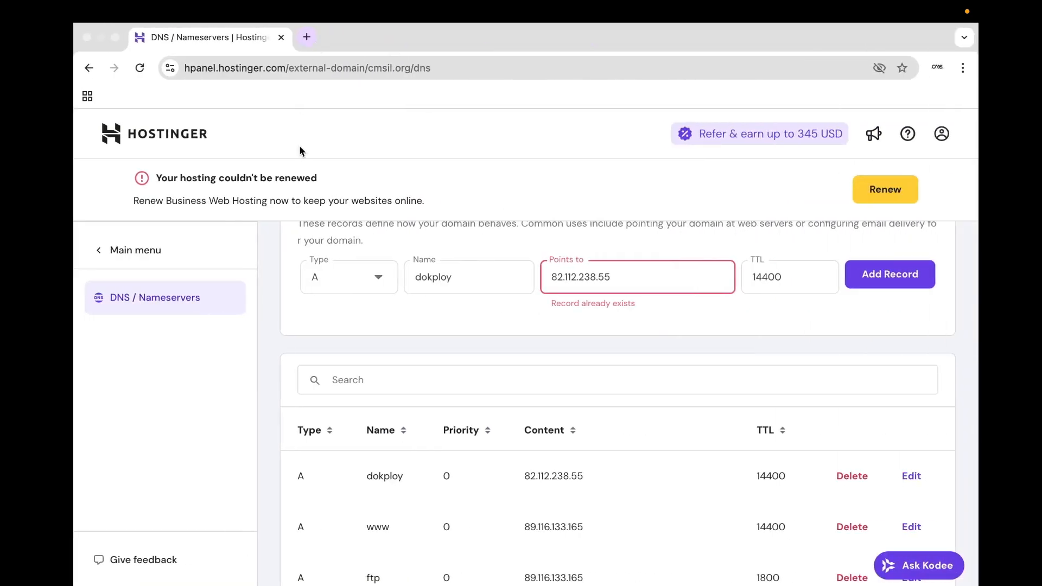
pyautogui.hotkey('ctrl', 'Left')
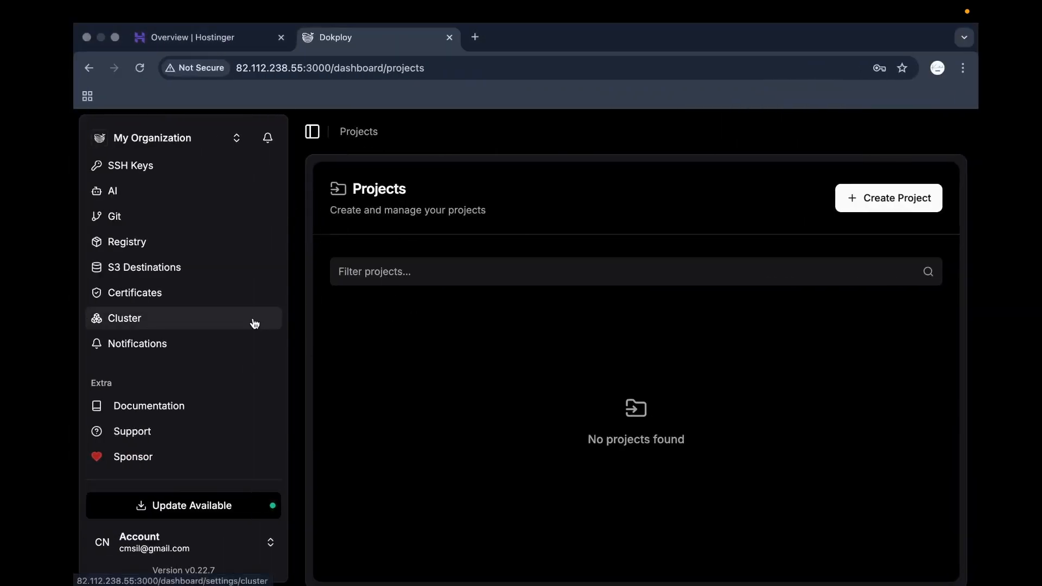
pyautogui.scroll(-1, 183, 374)
pyautogui.scroll(3, 182, 269)
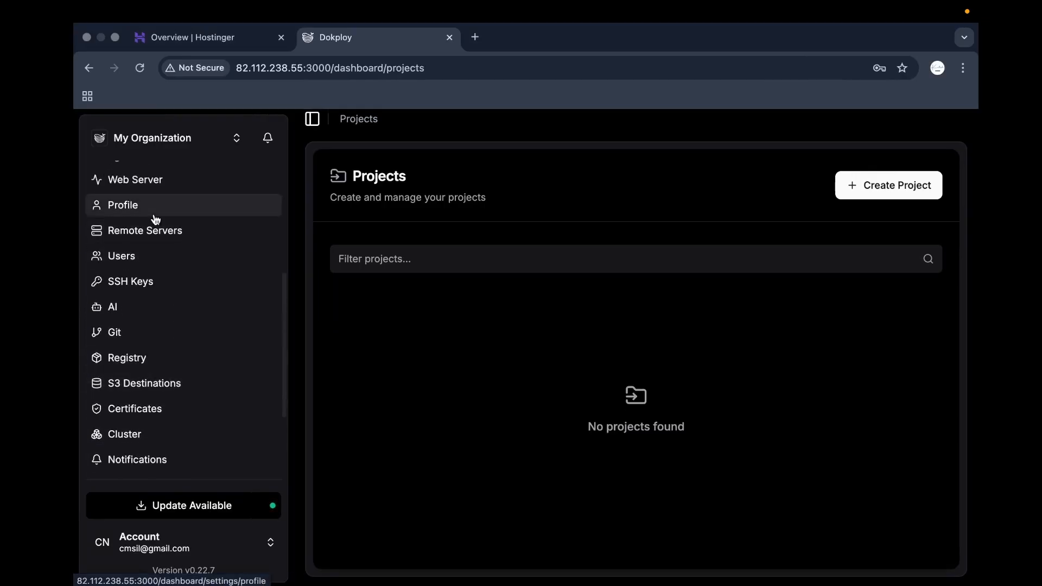
pyautogui.scroll(1, 136, 222)
pyautogui.click(156, 232)
pyautogui.click(395, 281)
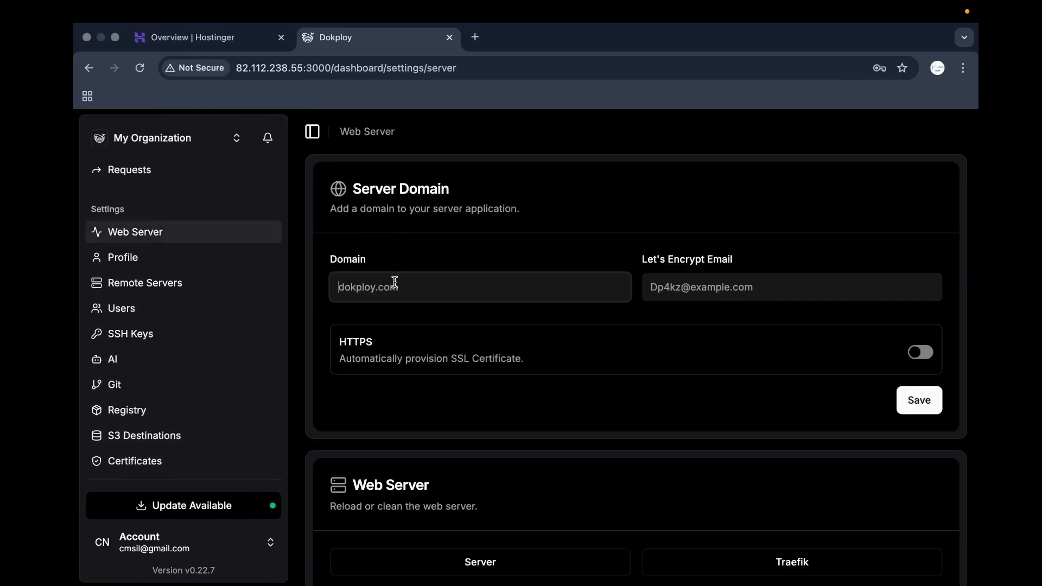
pyautogui.write('dokploy.cmsil.com')
# Open Gmail in a new browser tab to find the signed-in account's email.
pyautogui.click(687, 288)
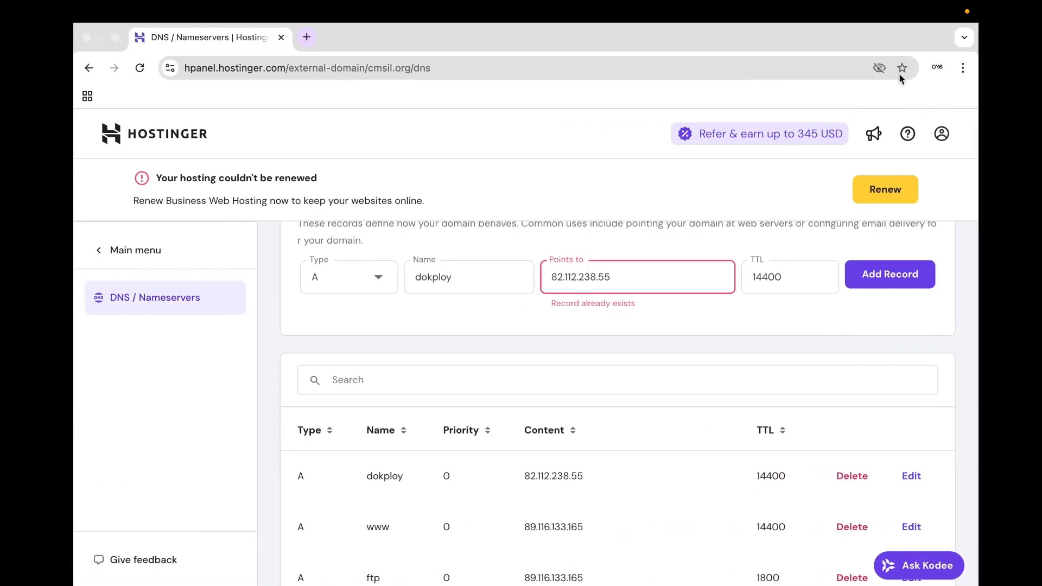
pyautogui.click(938, 68)
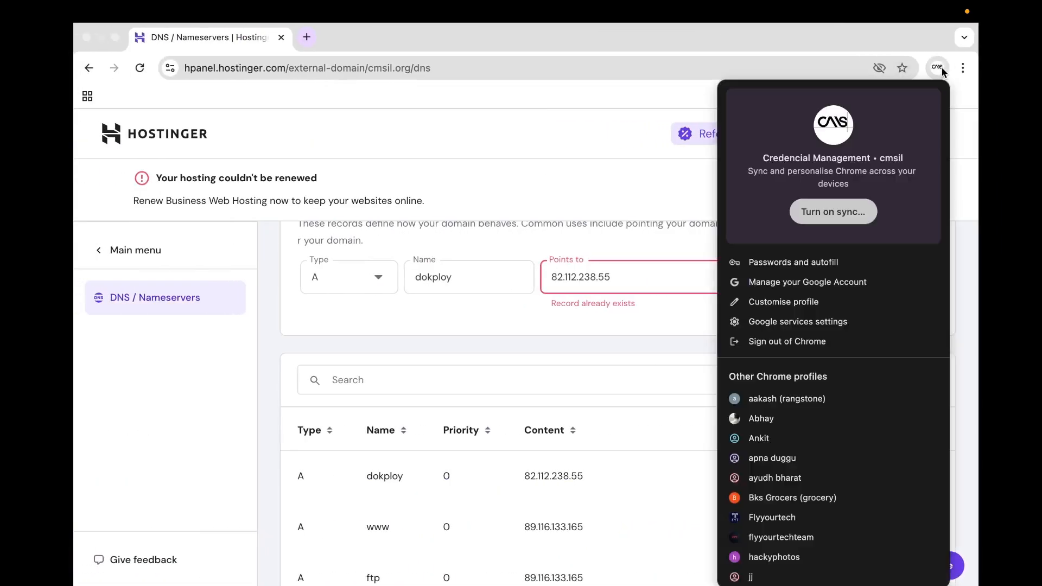
pyautogui.click(302, 35)
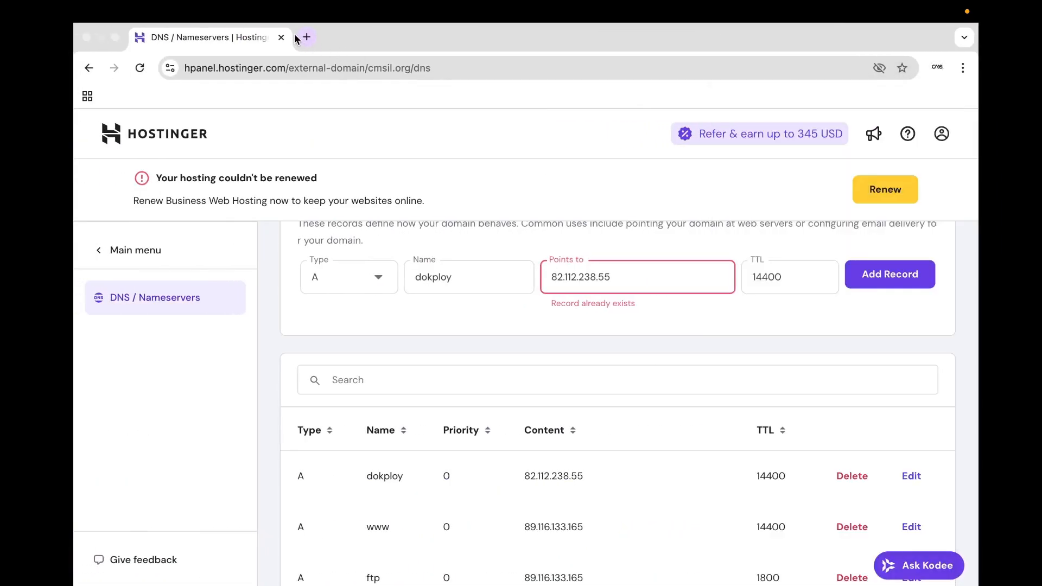
pyautogui.click(841, 133)
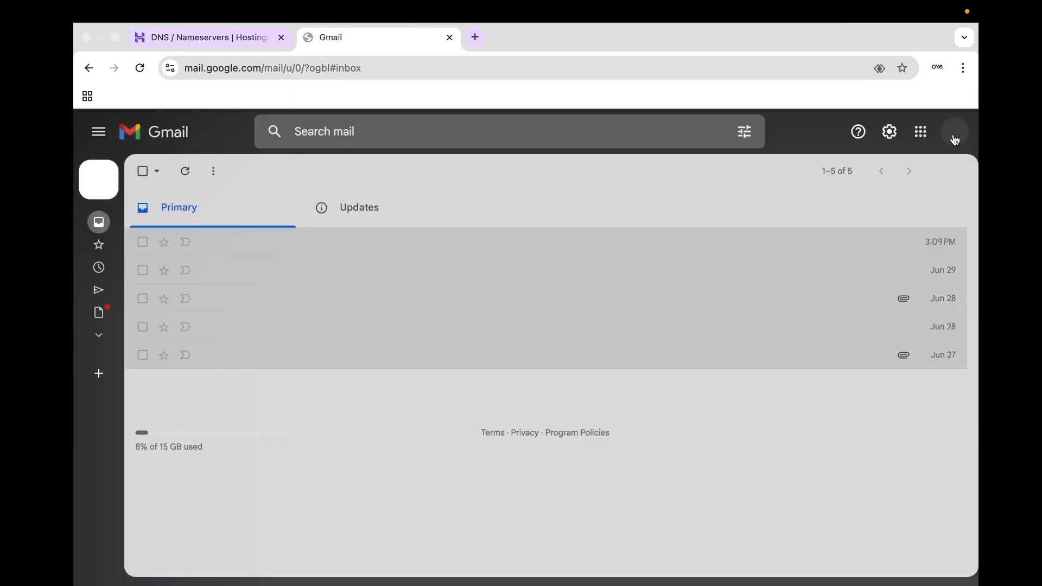
# Fill Let's Encrypt Email with the Gmail account address, enable HTTPS and pick Let's Encrypt.
pyautogui.click(954, 136)
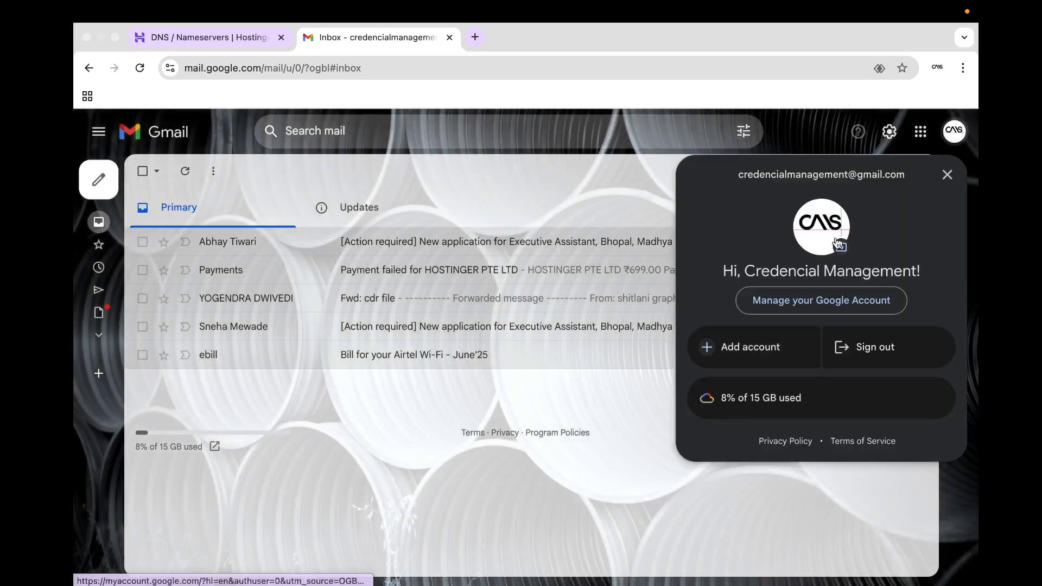
pyautogui.tripleClick(901, 172)
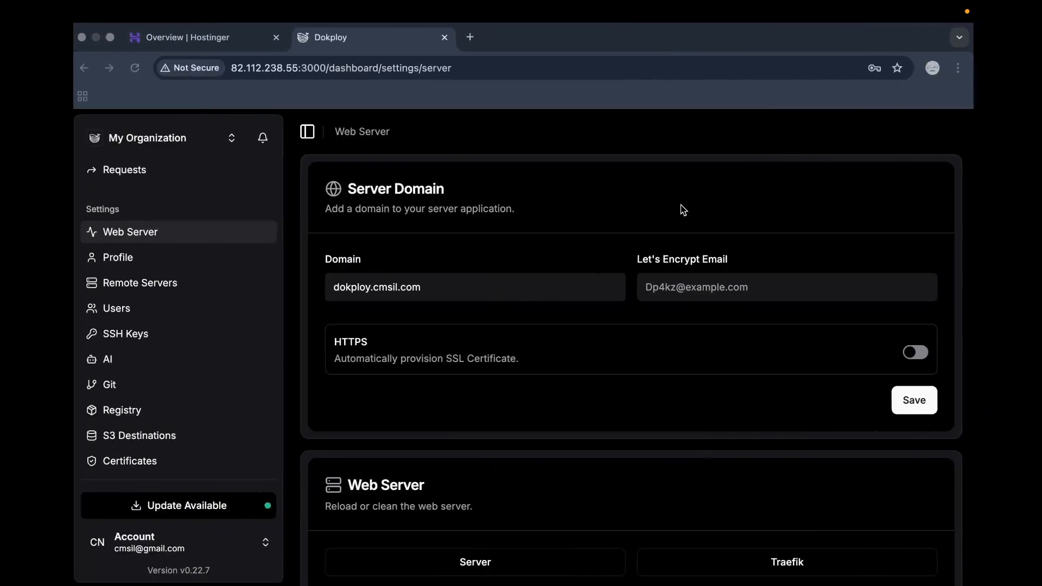
pyautogui.press('super+v')
pyautogui.click(714, 239)
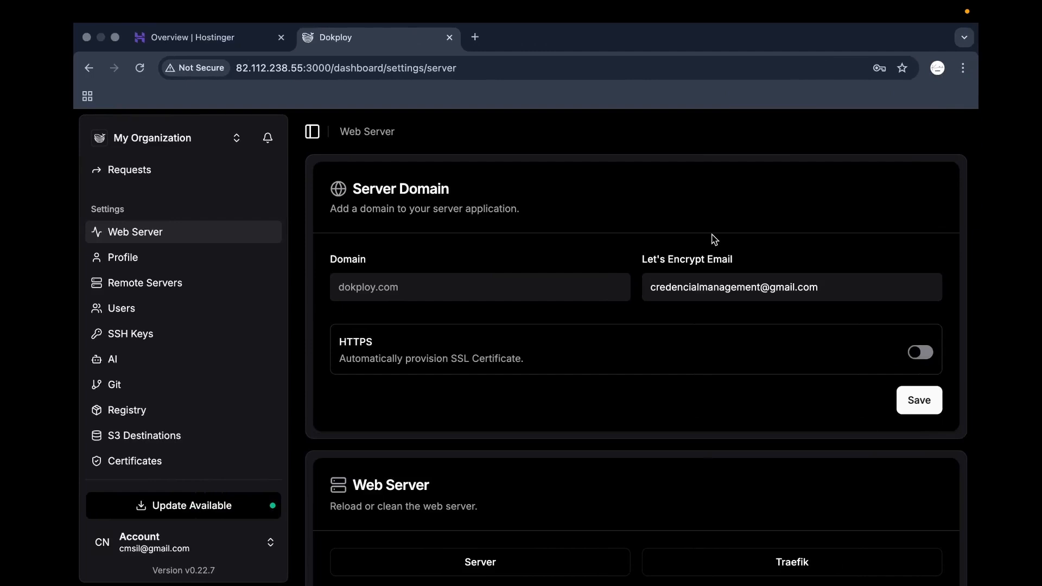
pyautogui.scroll(-1, 647, 336)
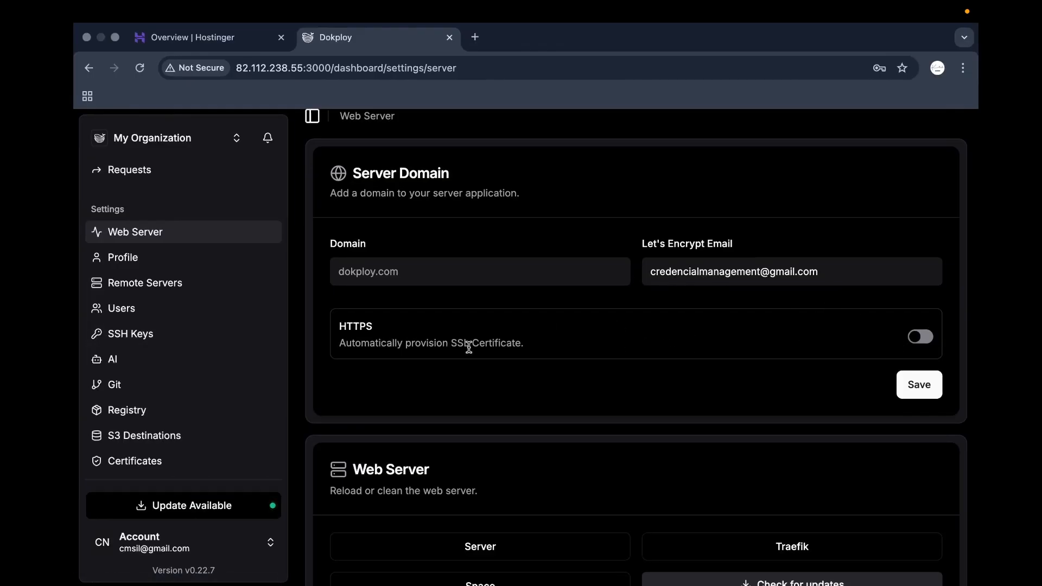
pyautogui.click(919, 337)
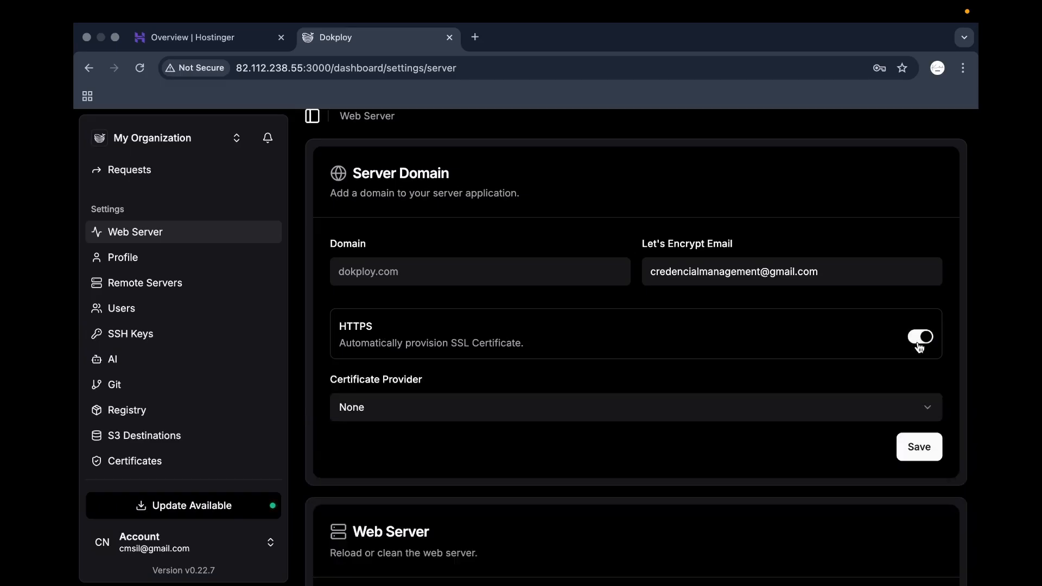
pyautogui.click(518, 409)
pyautogui.click(438, 470)
pyautogui.scroll(-1, 531, 449)
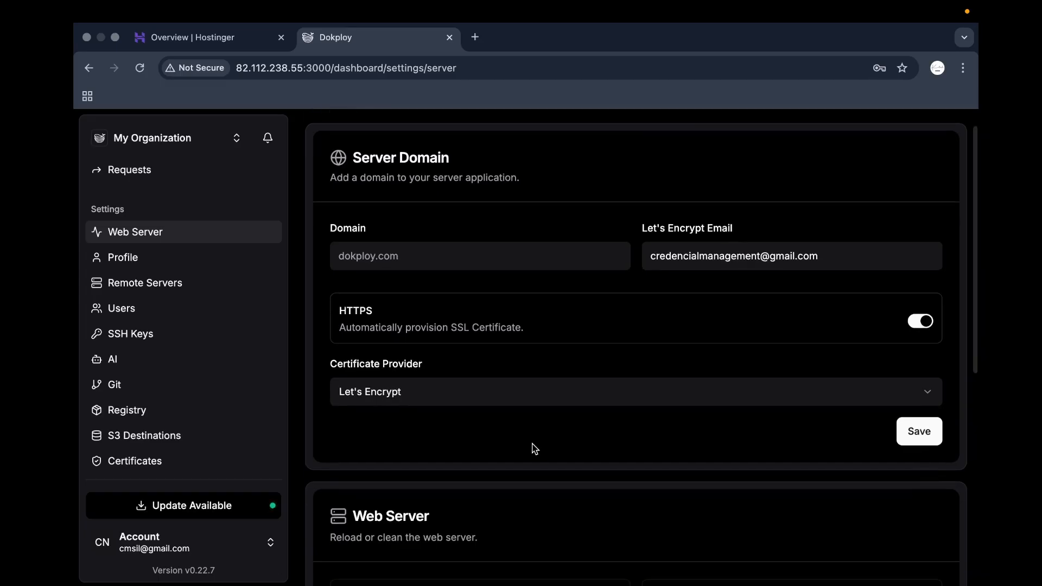
# Copy the dokploy record name from Hostinger into Dokploy's Domain field.
pyautogui.click(434, 256)
pyautogui.write('d')
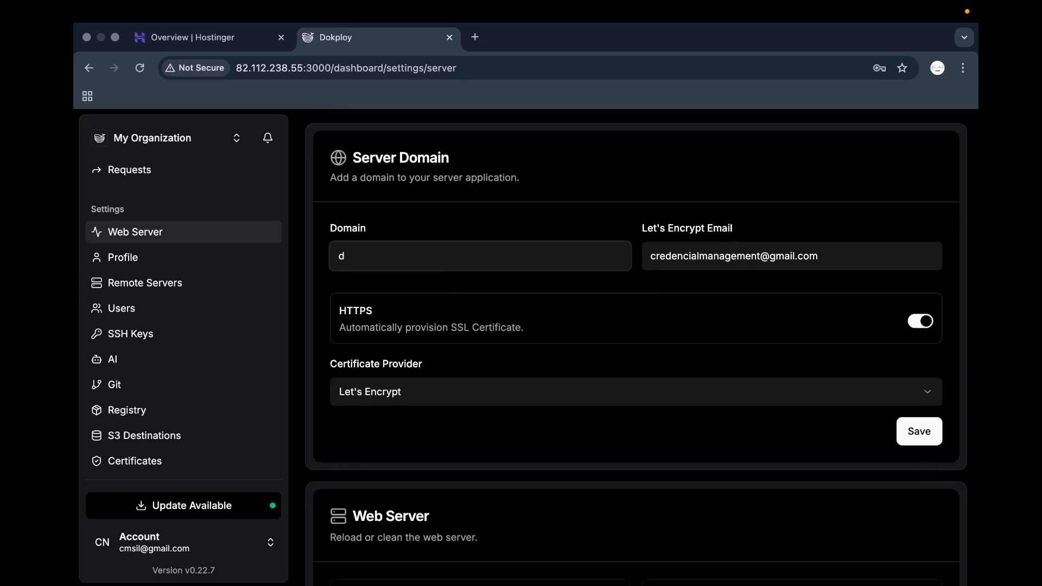
pyautogui.hotkey('ctrl', 'Right')
pyautogui.click(241, 48)
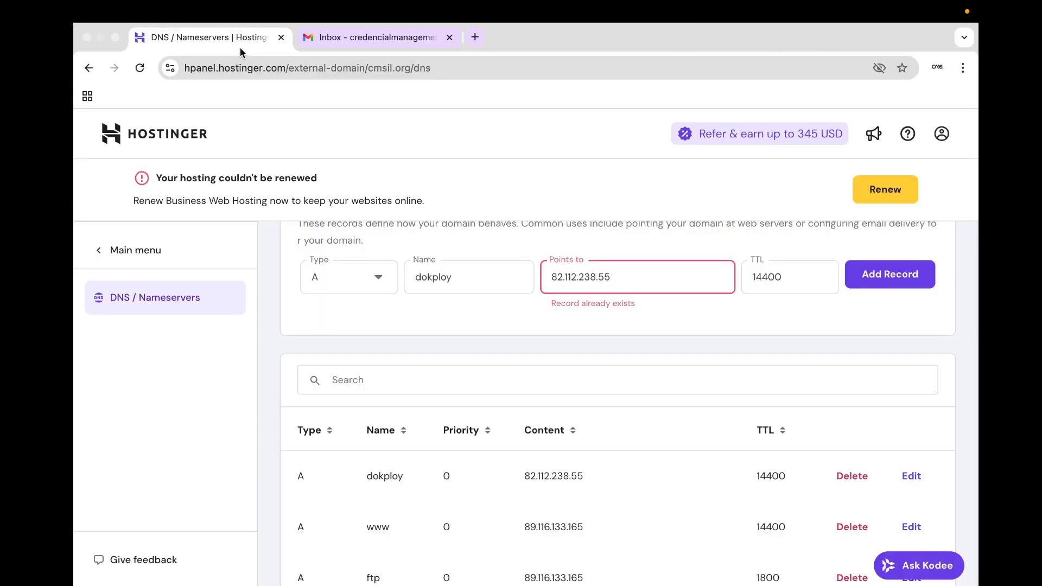
pyautogui.doubleClick(439, 267)
pyautogui.press('super+c')
pyautogui.hotkey('ctrl', 'Left')
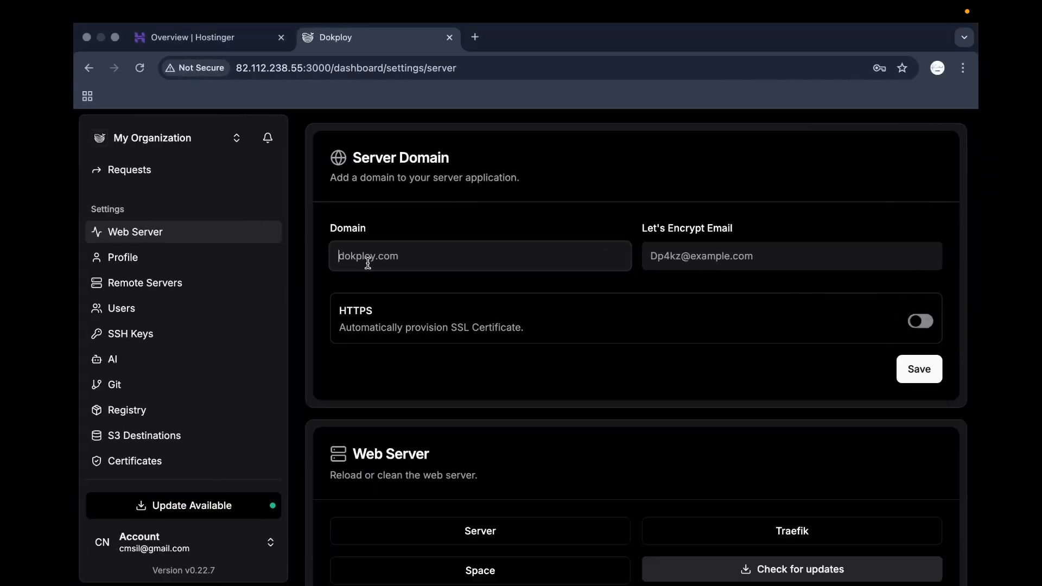
pyautogui.press('super+v')
# Re-enable HTTPS with the Let's Encrypt provider and try saving the server domain.
pyautogui.click(433, 224)
pyautogui.click(925, 327)
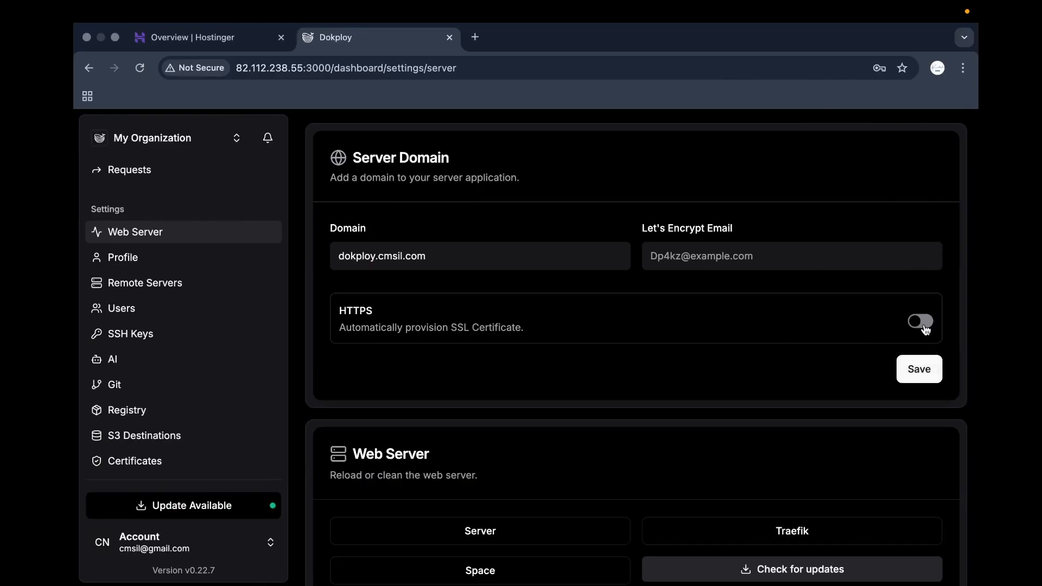
pyautogui.click(661, 391)
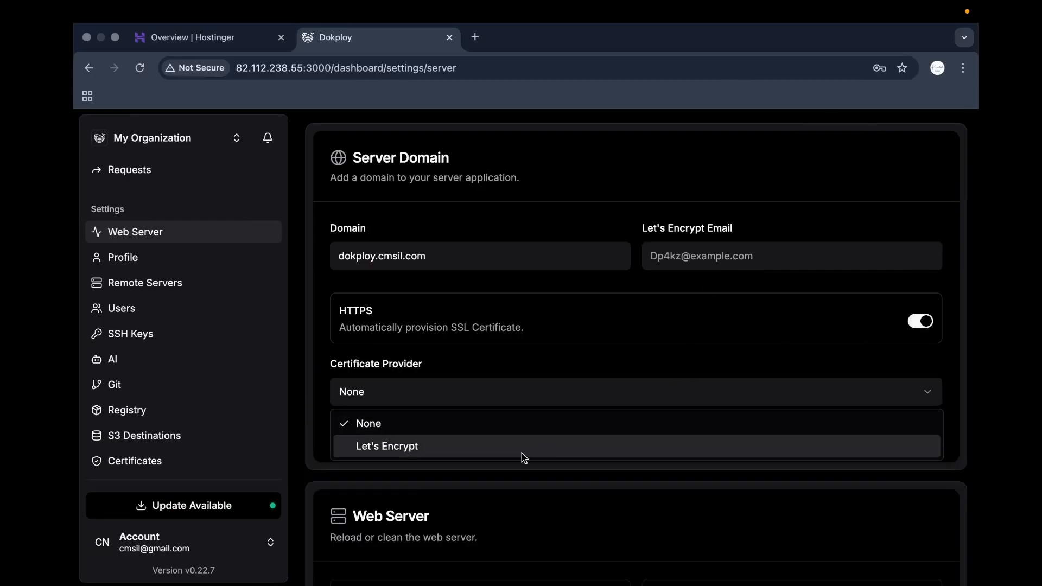
pyautogui.click(522, 454)
pyautogui.click(914, 433)
# Copy the account email from Gmail again and paste it into the Let's Encrypt Email field.
pyautogui.hotkey('ctrl', 'Right')
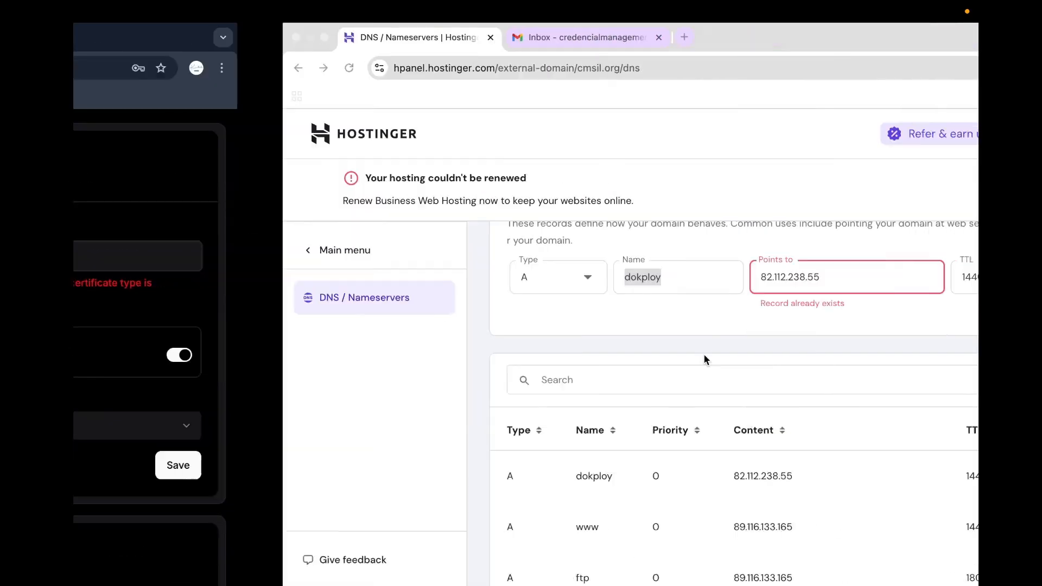
pyautogui.click(390, 39)
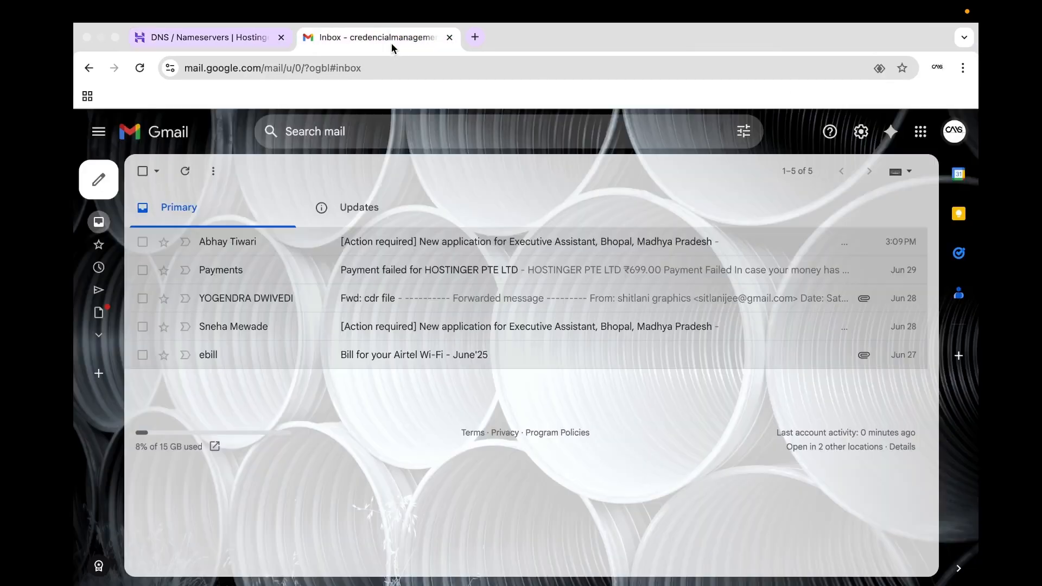
pyautogui.click(955, 130)
pyautogui.tripleClick(830, 183)
pyautogui.rightClick(829, 184)
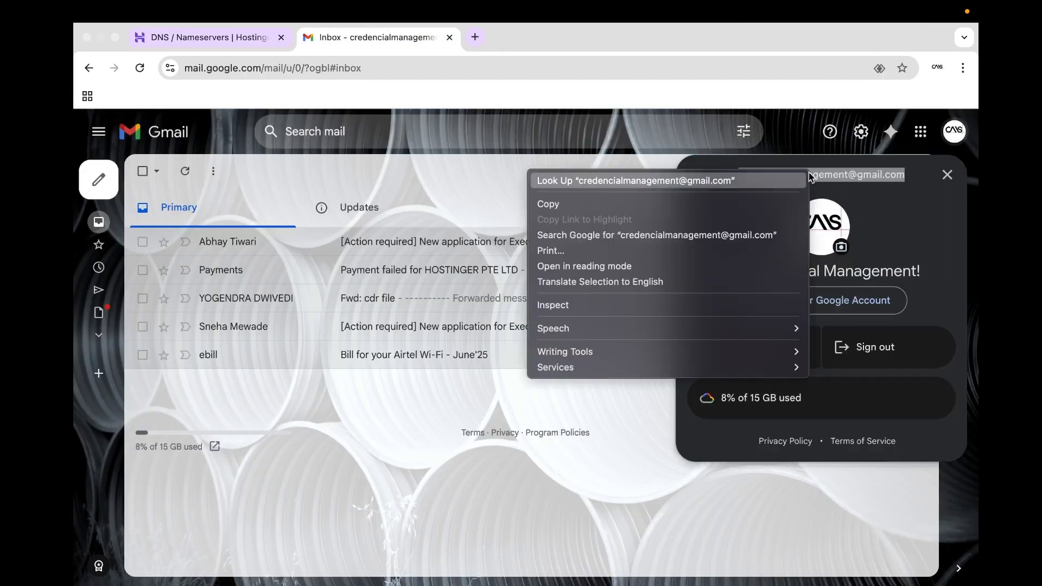
pyautogui.click(750, 200)
pyautogui.hotkey('ctrl', 'Left')
pyautogui.click(667, 243)
pyautogui.hotkey('ctrl', 'v')
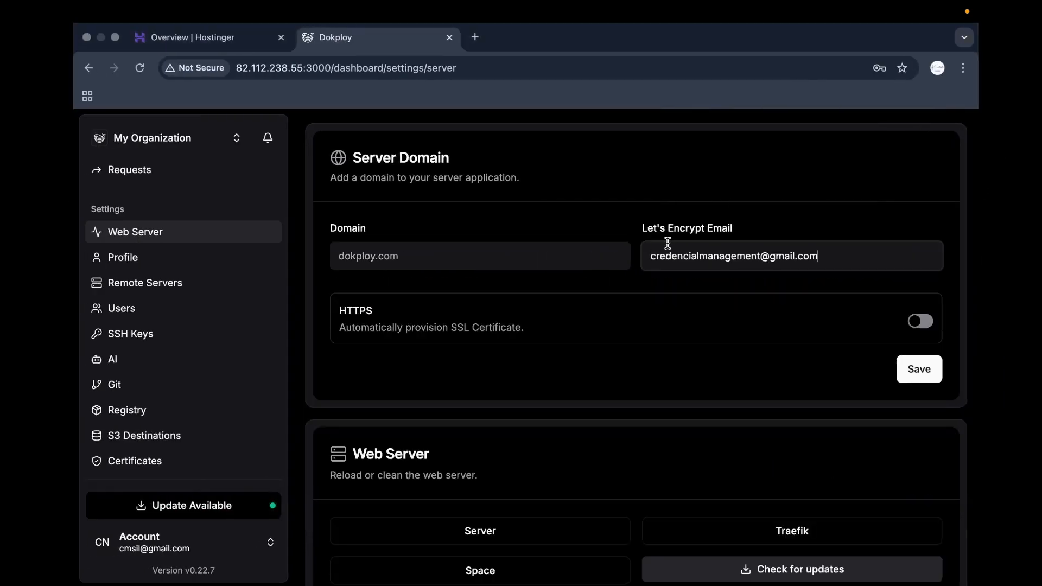
pyautogui.press('super+a')
pyautogui.click(689, 196)
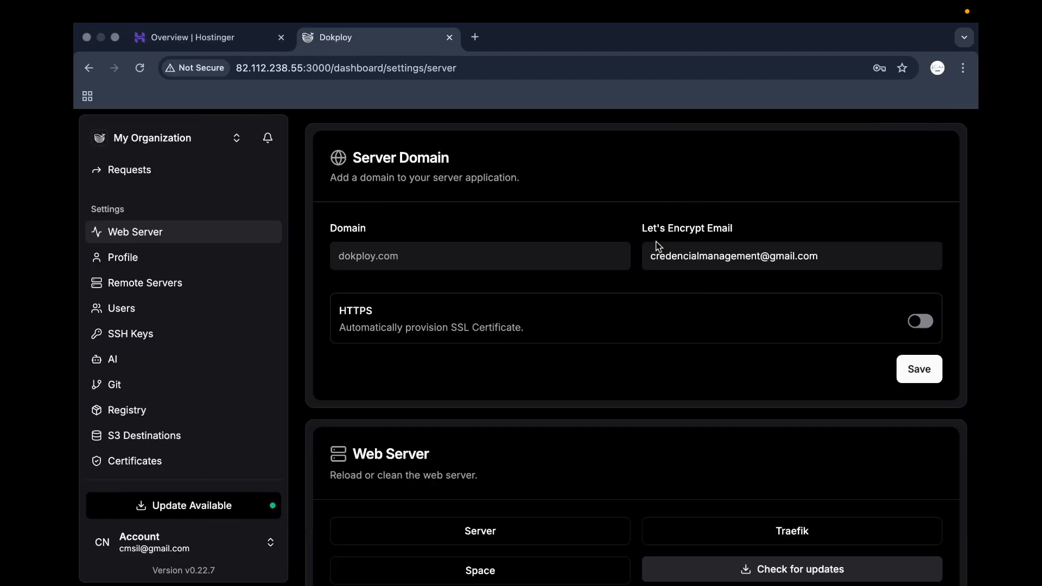
# Turn on HTTPS via Let's Encrypt, set the domain to dokploy.cmsil.com, and save.
pyautogui.click(912, 326)
pyautogui.click(522, 401)
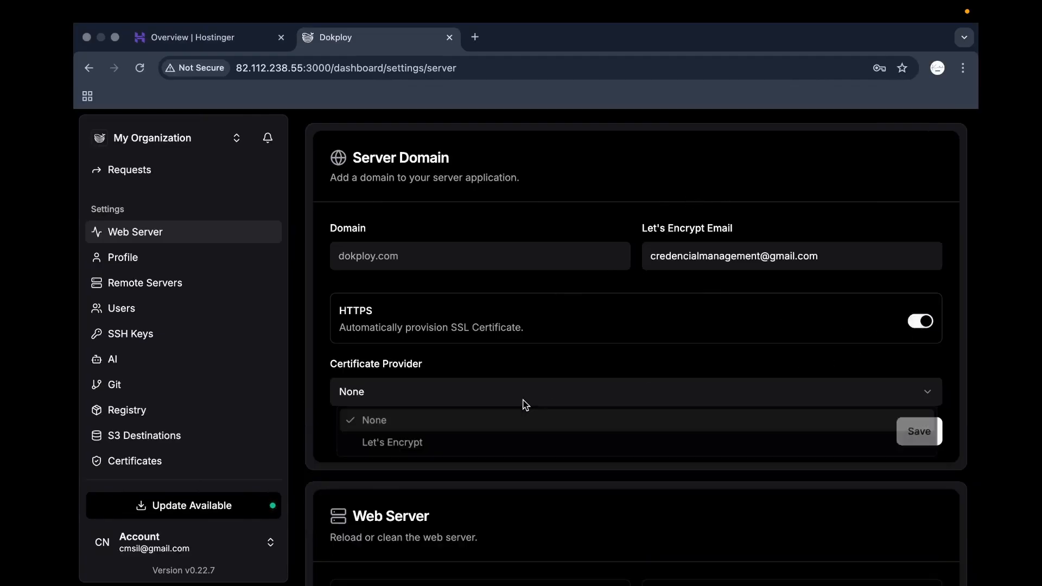
pyautogui.click(443, 431)
pyautogui.click(428, 263)
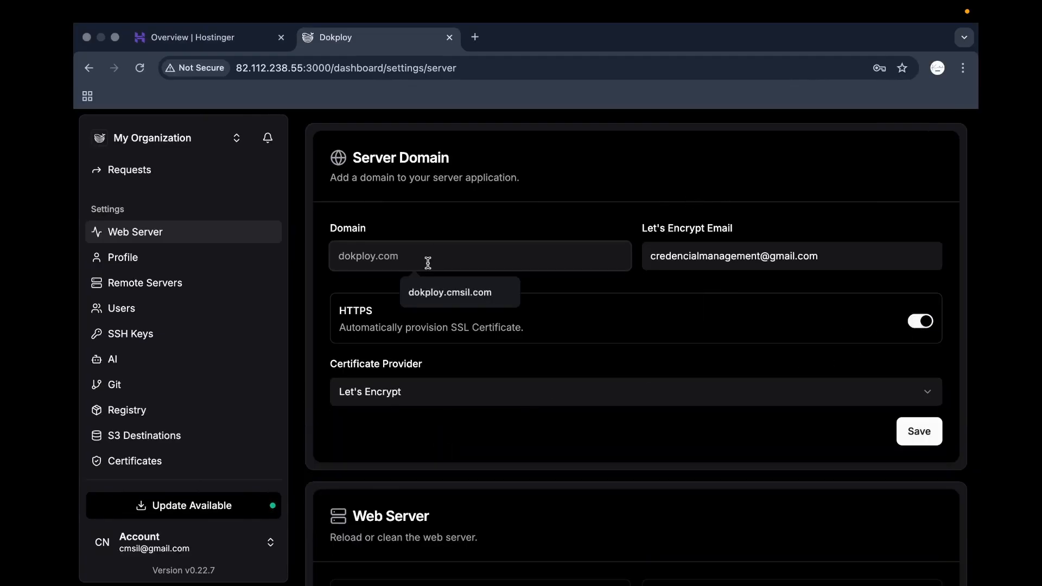
pyautogui.click(447, 292)
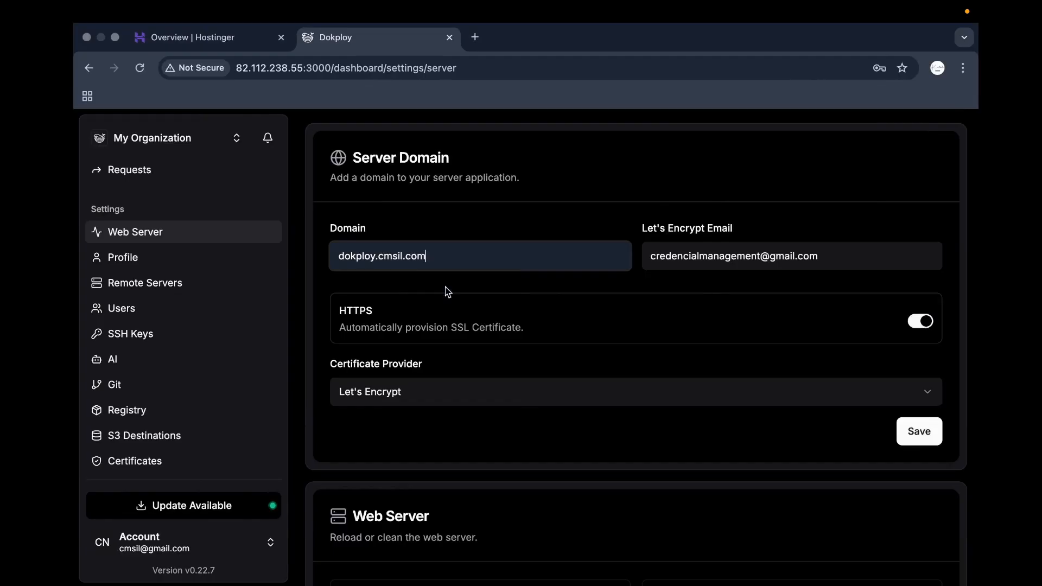
pyautogui.click(920, 433)
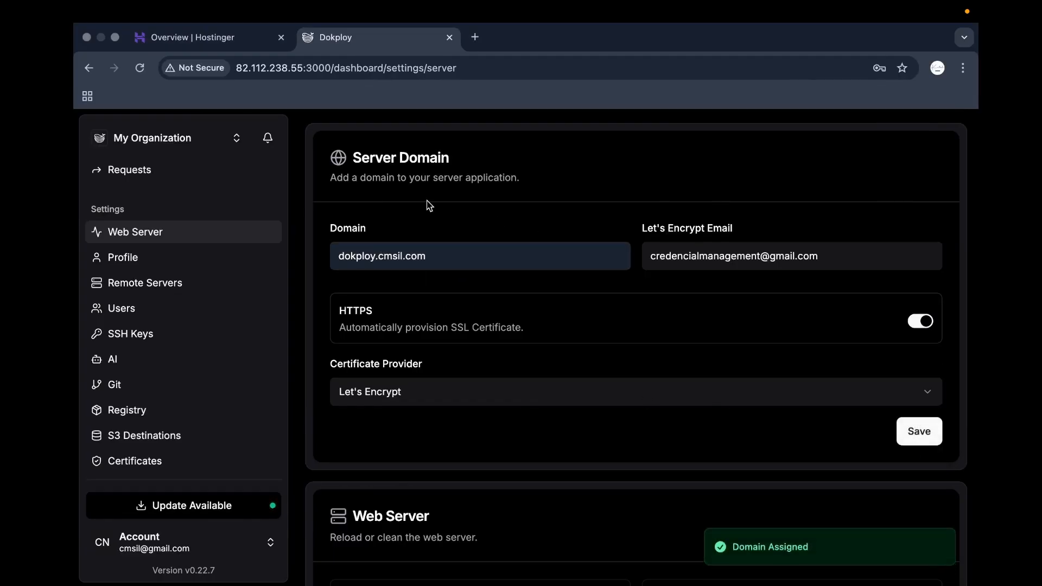
pyautogui.tripleClick(505, 266)
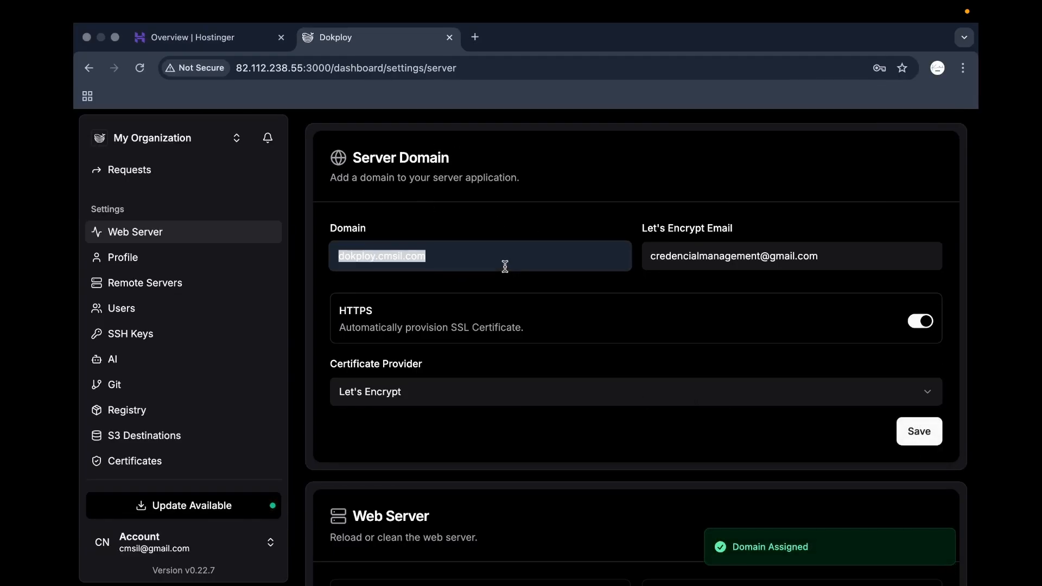
# Test dokploy.cmsil.com in a new browser tab, then return to the Dokploy settings.
pyautogui.click(475, 37)
pyautogui.hotkey('ctrl', 'v')
pyautogui.press('Return')
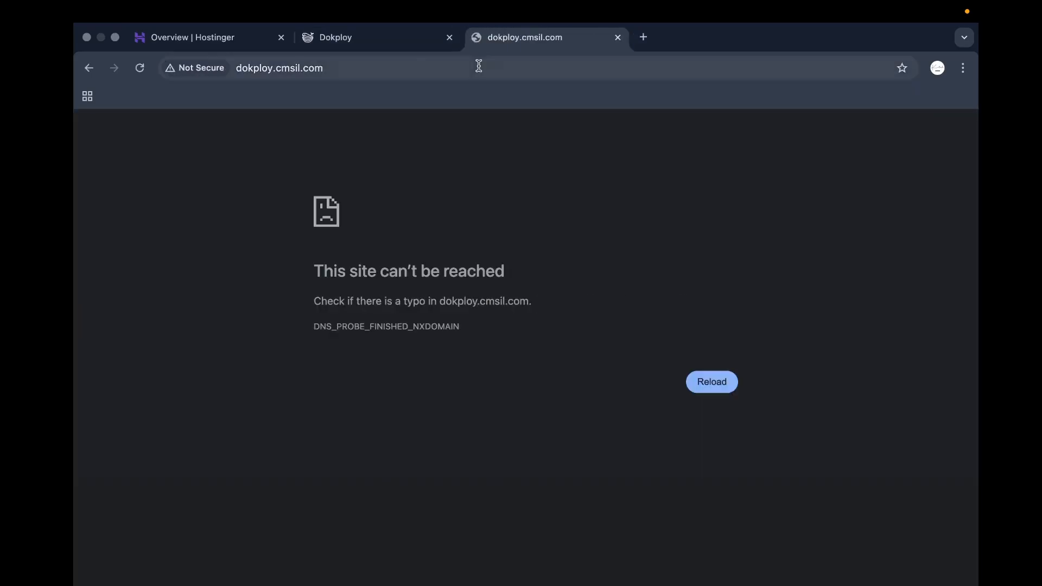
pyautogui.click(722, 383)
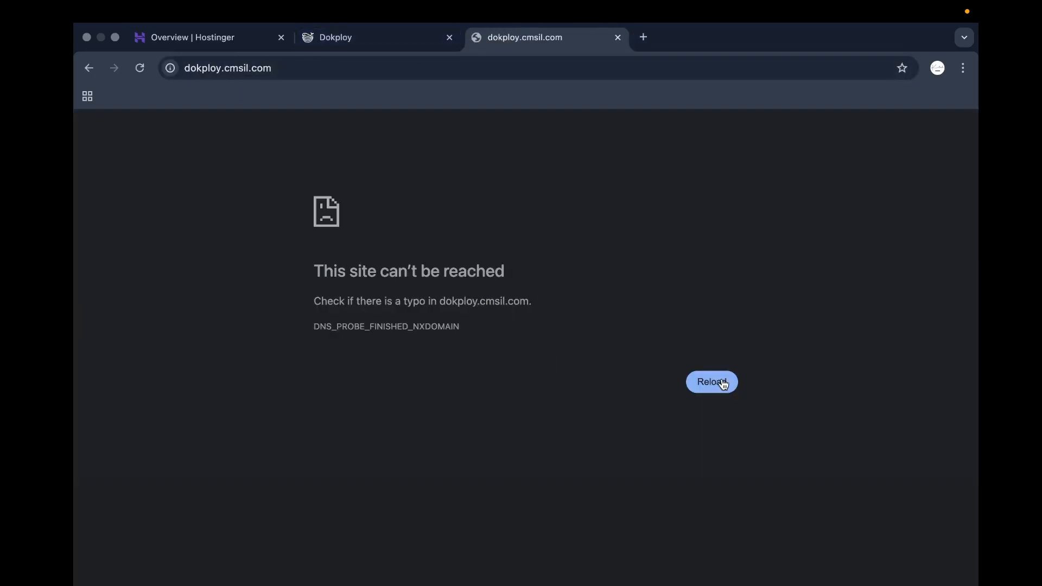
pyautogui.click(358, 34)
# Change the server domain ending to cmsil.org, making it dokploy.cmsil.org, and save.
pyautogui.hotkey('ctrl', 'Right')
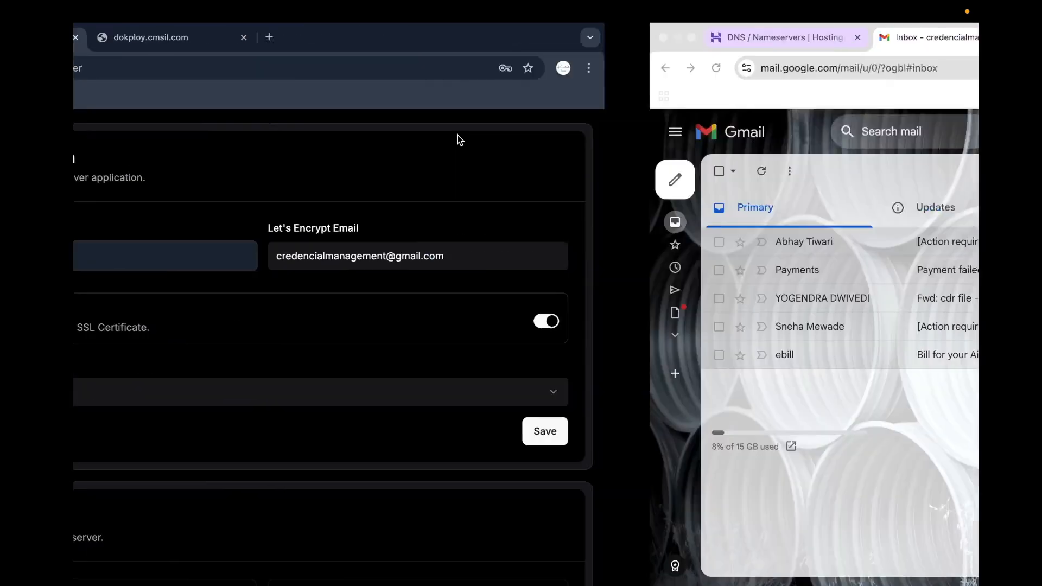
pyautogui.click(239, 37)
pyautogui.scroll(3, 344, 304)
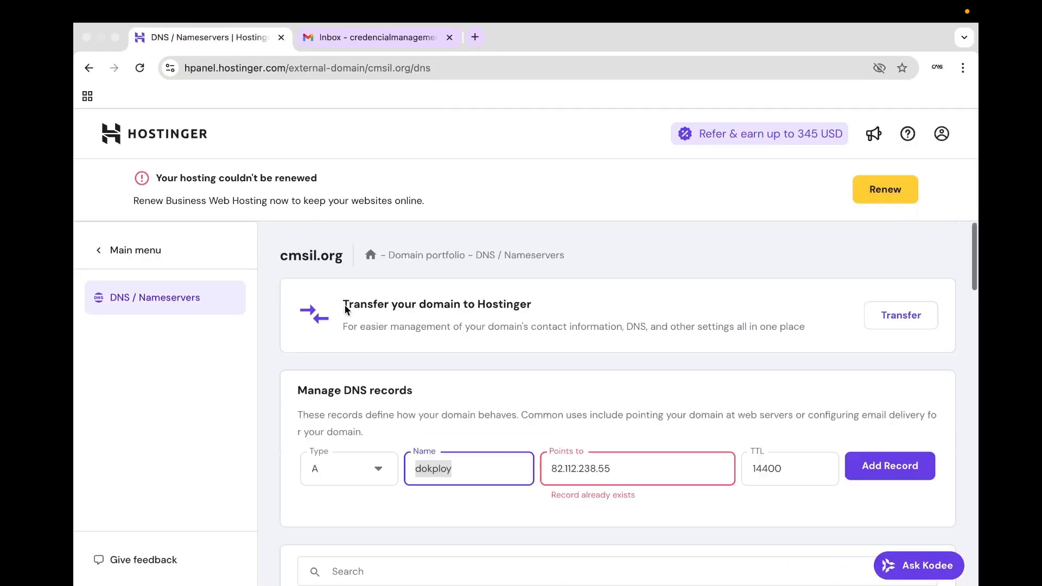
pyautogui.moveTo(343, 261); pyautogui.dragTo(279, 260)
pyautogui.hotkey('ctrl', 'Left')
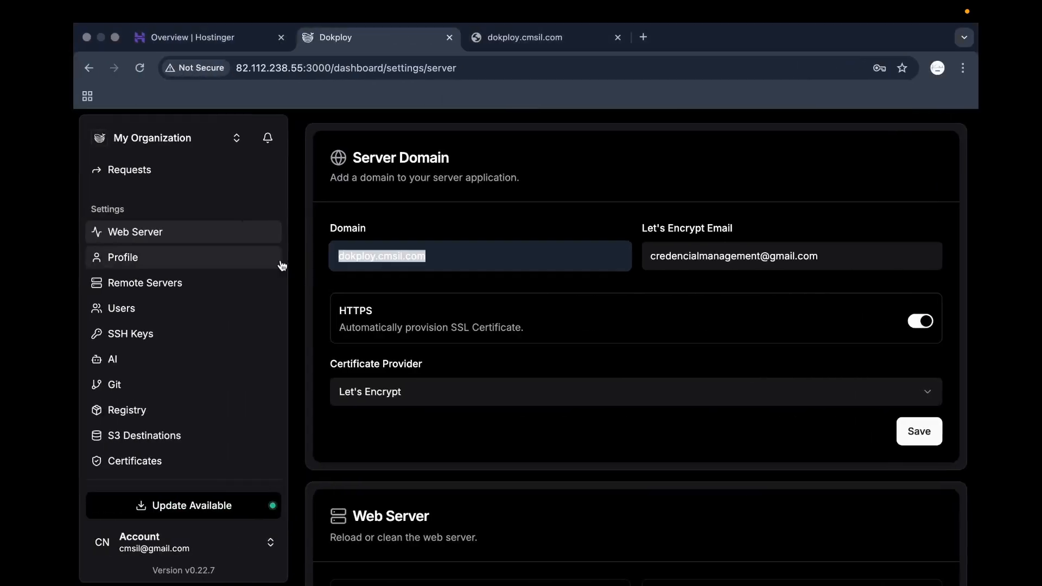
pyautogui.click(439, 252)
pyautogui.moveTo(421, 257); pyautogui.dragTo(384, 257)
pyautogui.press('super+v')
pyautogui.click(495, 217)
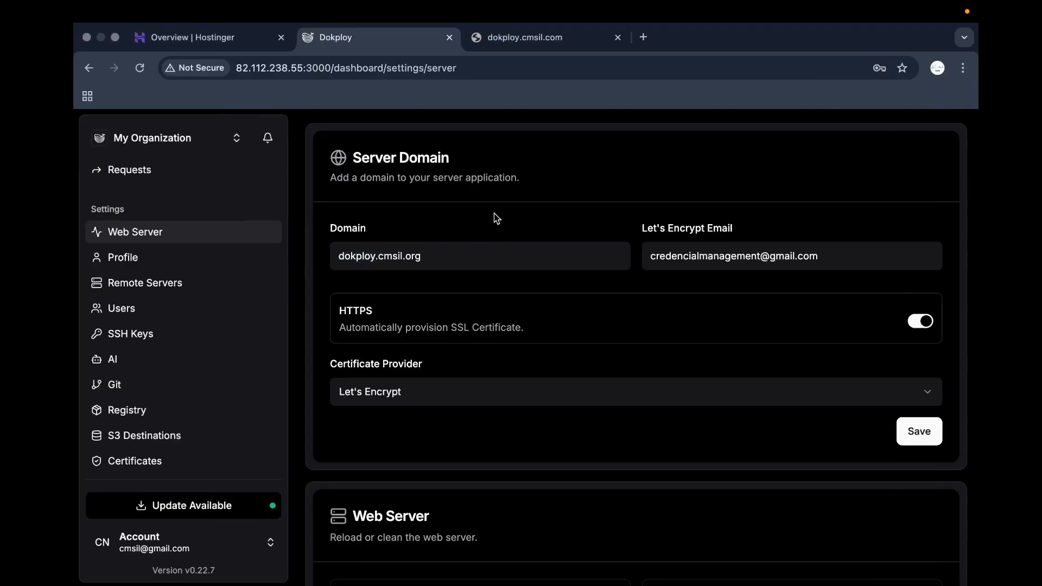
pyautogui.click(922, 422)
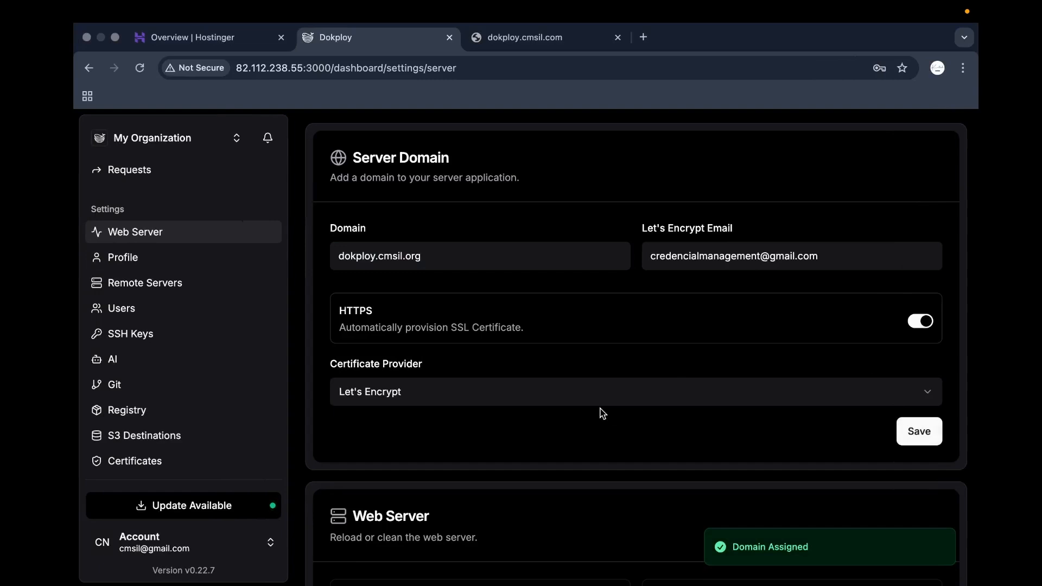
# Load dokploy.cmsil.org in the test tab, which shows '404 page not found'.
pyautogui.scroll(-1, 600, 412)
pyautogui.scroll(2, 468, 226)
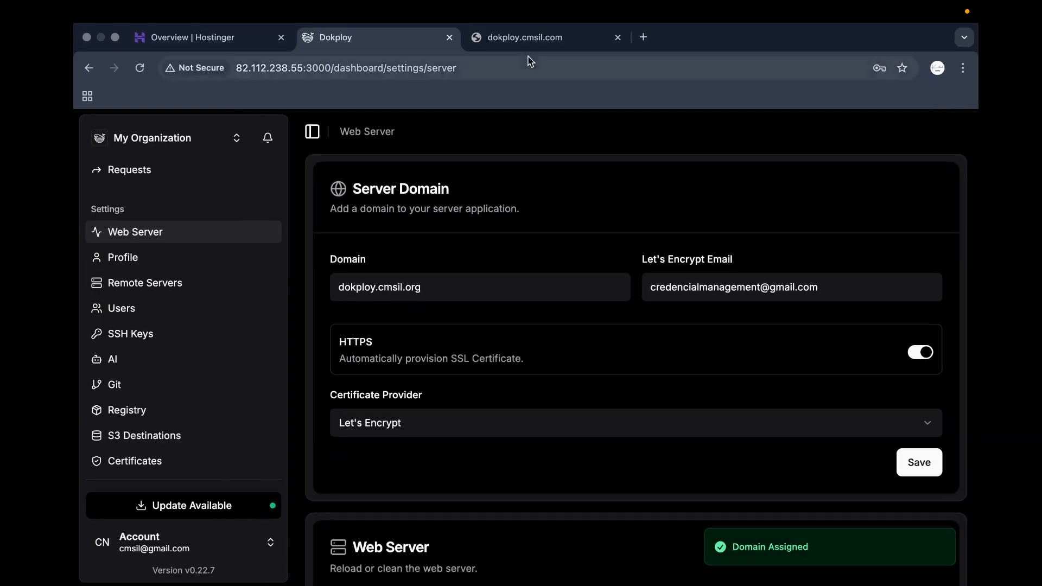
pyautogui.tripleClick(416, 278)
pyautogui.click(528, 152)
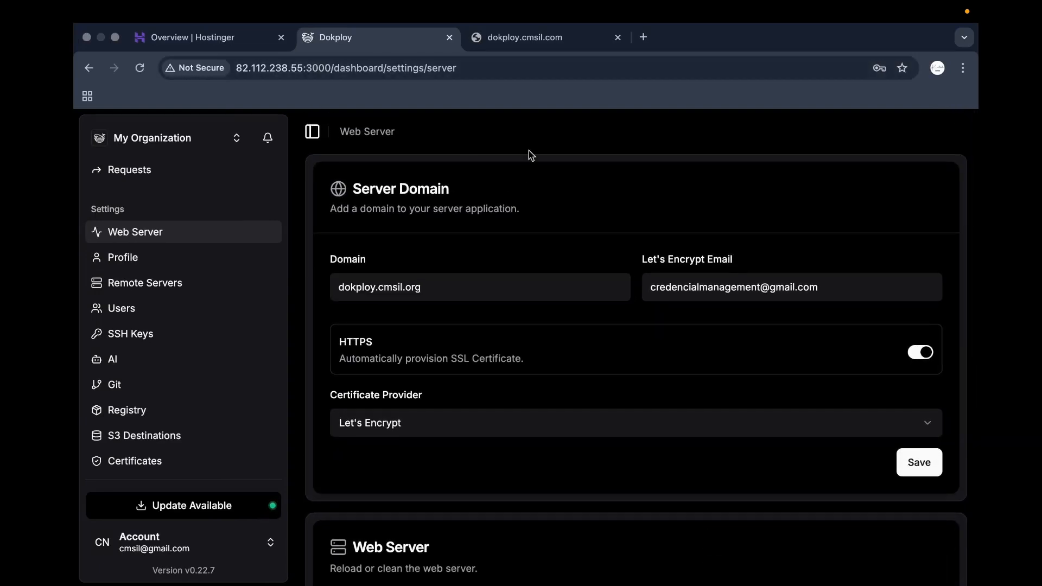
pyautogui.click(525, 52)
pyautogui.click(452, 63)
pyautogui.press('super+v')
pyautogui.press('Return')
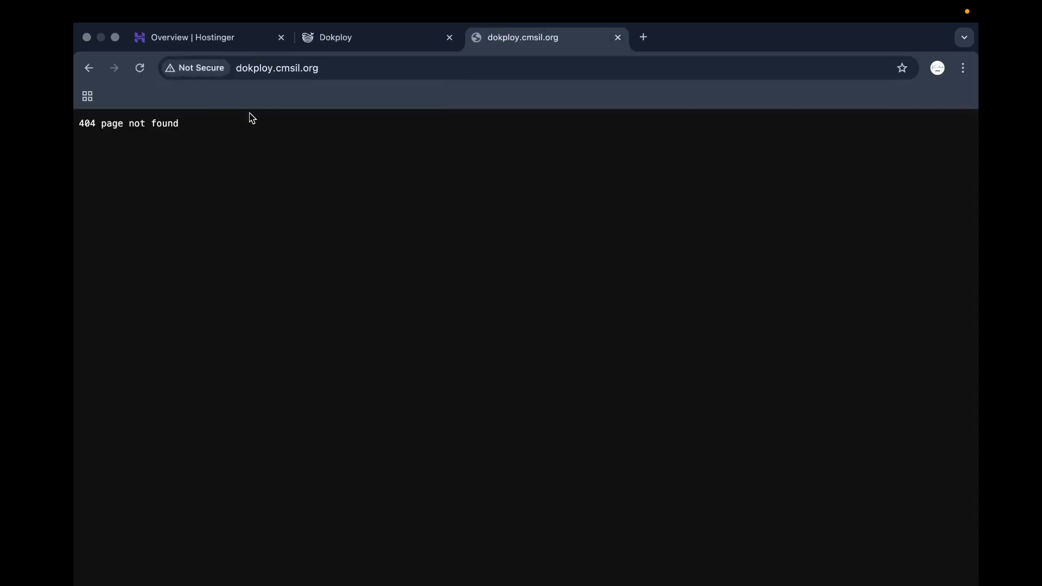
# Save the server domain again and reload the Dokploy server.
pyautogui.click(384, 34)
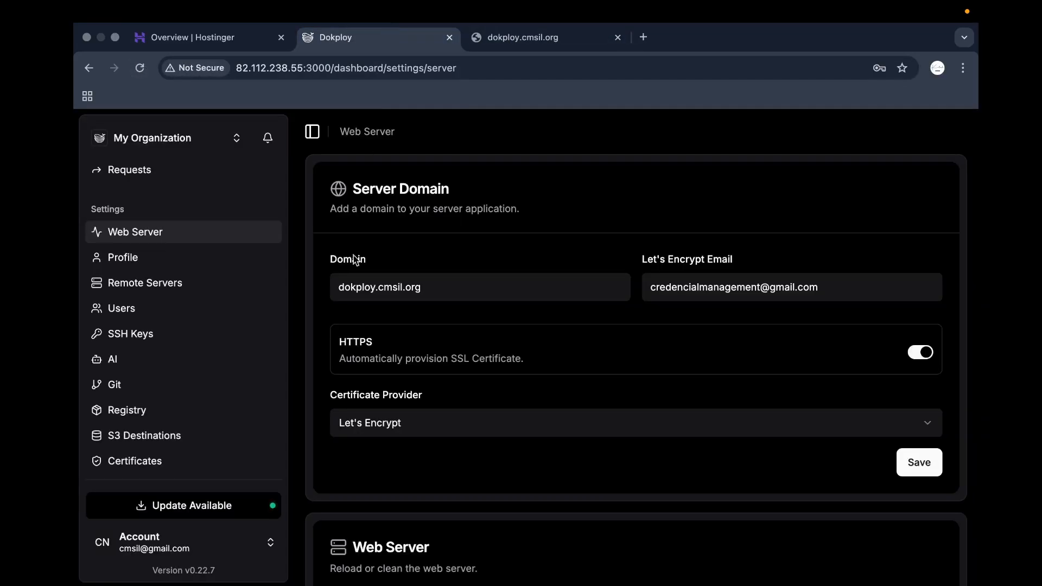
pyautogui.click(917, 461)
pyautogui.scroll(-10, 672, 463)
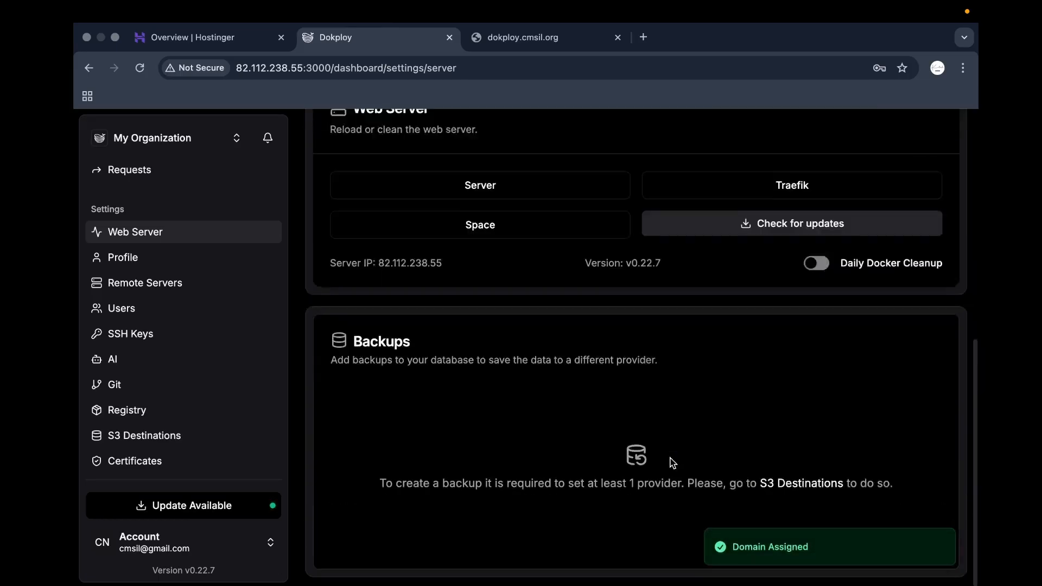
pyautogui.scroll(3, 500, 353)
pyautogui.click(506, 265)
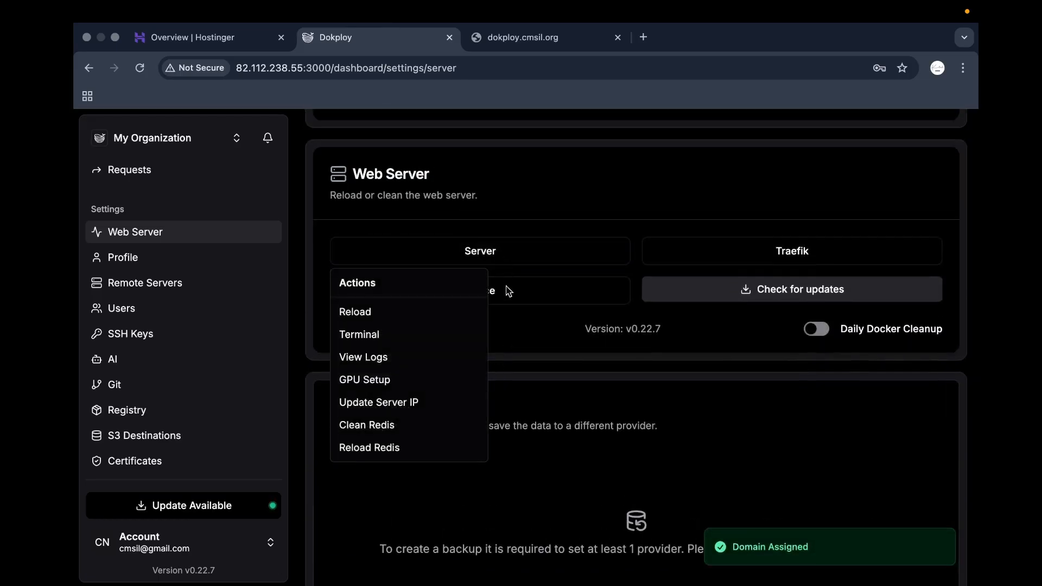
pyautogui.click(437, 308)
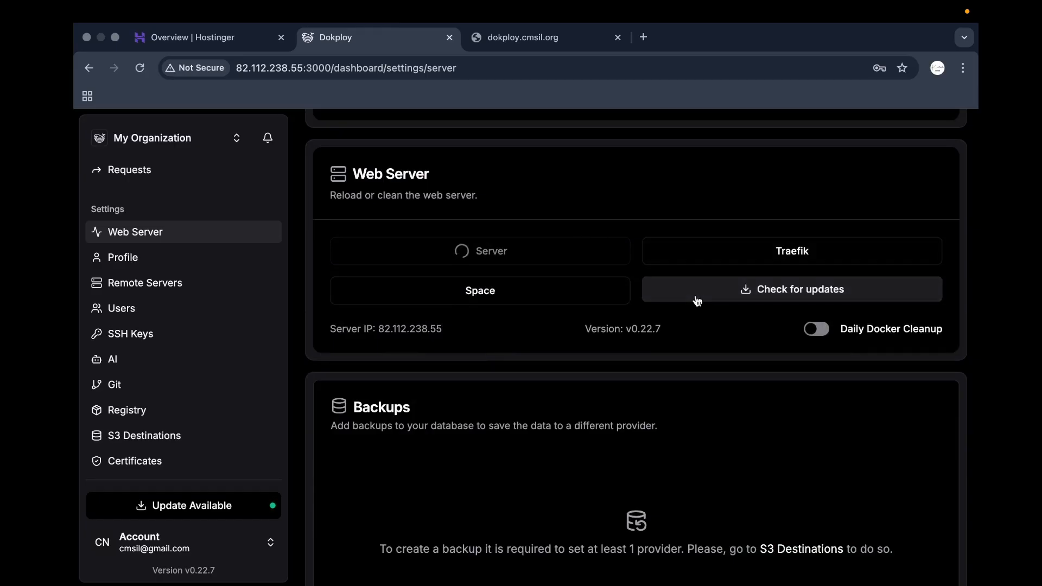
pyautogui.scroll(7, 677, 318)
pyautogui.scroll(-1, 562, 271)
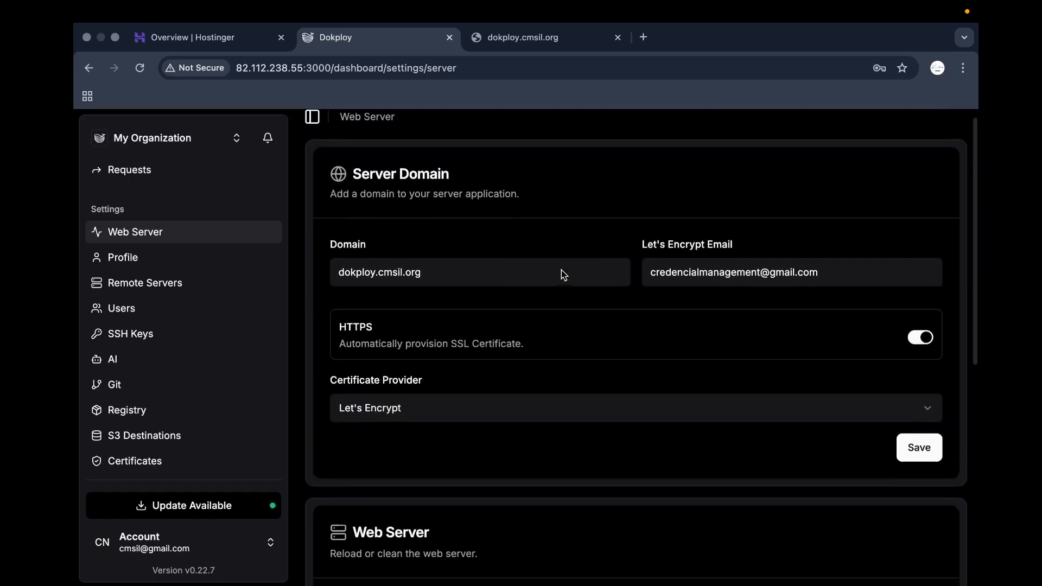
pyautogui.scroll(-1, 561, 269)
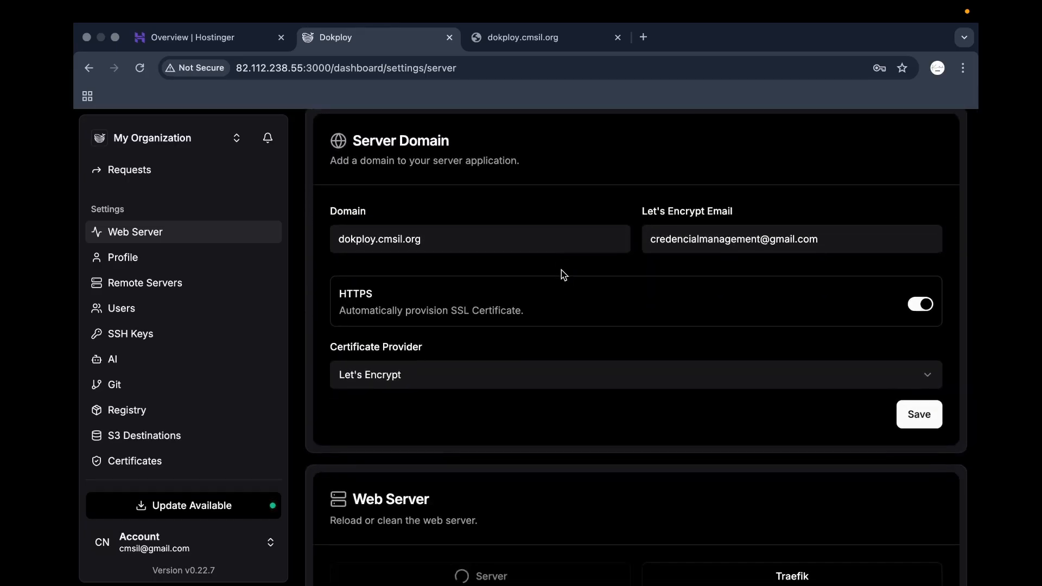
# In Hostinger hPanel, open Domain portfolio and scroll down to the external domain cmsil.org.
pyautogui.hotkey('ctrl', 'Right')
pyautogui.click(181, 246)
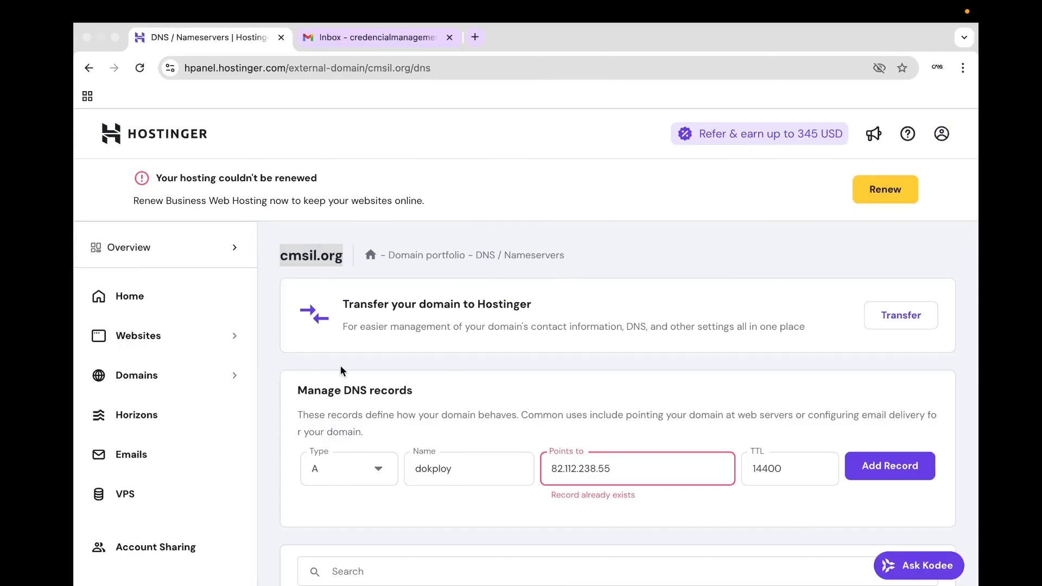
pyautogui.click(188, 375)
pyautogui.scroll(-1, 489, 424)
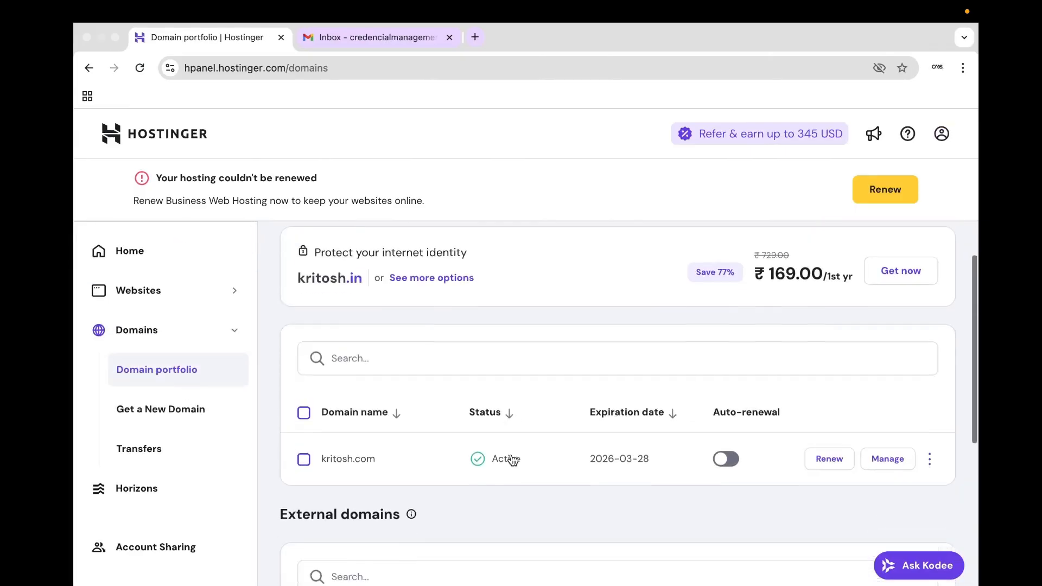
pyautogui.scroll(-5, 513, 459)
# Search the web for 'cmsil' and recheck dokploy.cmsil.org, which still shows 404.
pyautogui.hotkey('ctrl', 'Left')
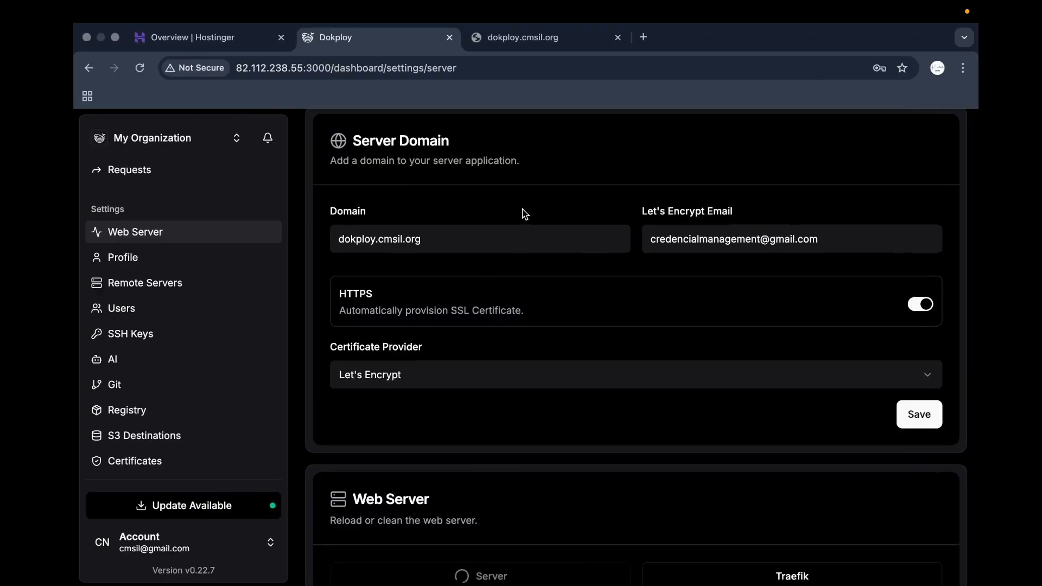
pyautogui.scroll(-2, 523, 214)
pyautogui.click(643, 37)
pyautogui.write('cmsil')
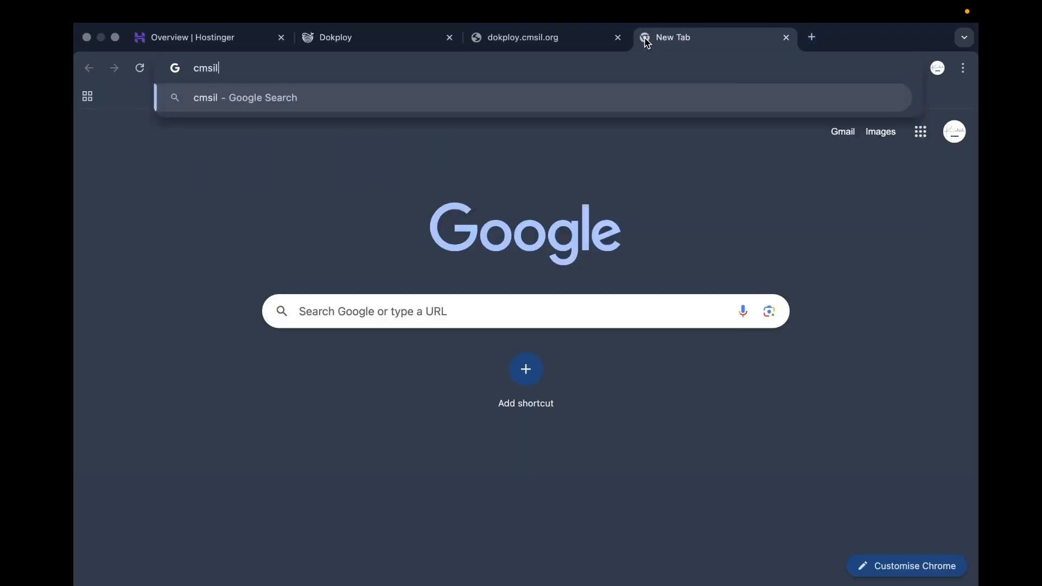
pyautogui.press('Return')
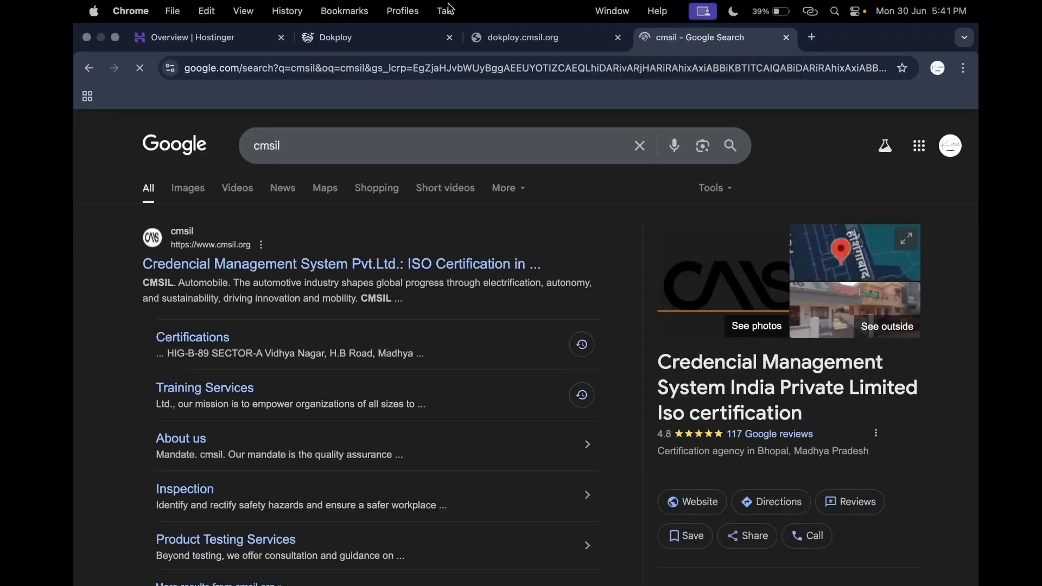
pyautogui.click(786, 38)
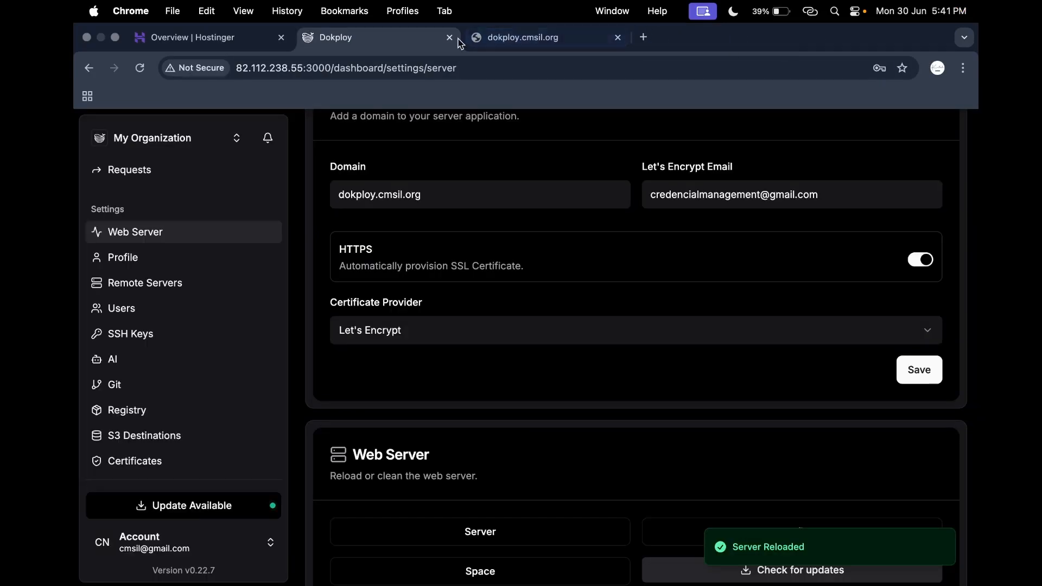
pyautogui.click(531, 39)
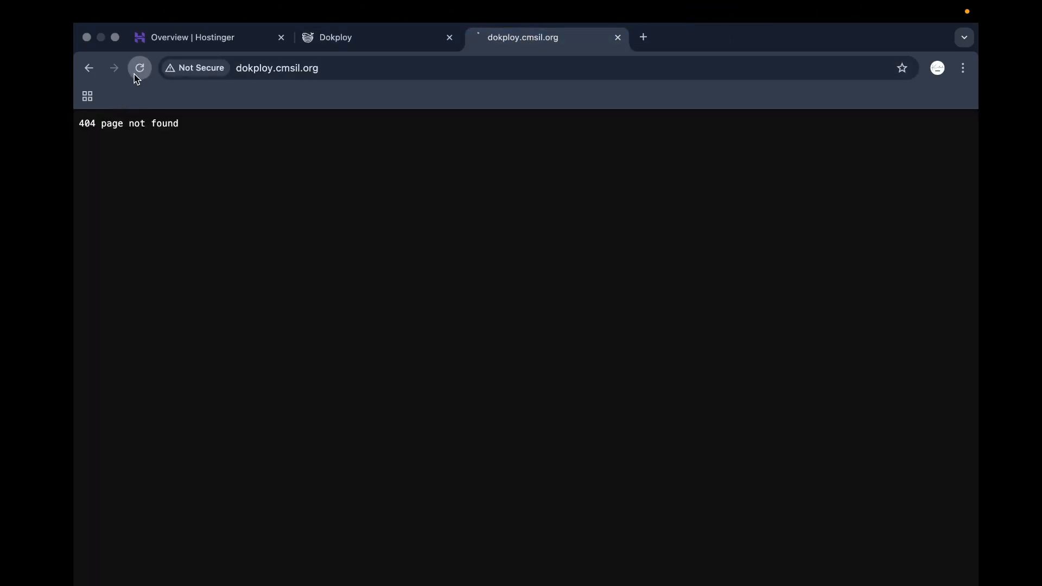
pyautogui.click(331, 42)
pyautogui.doubleClick(360, 196)
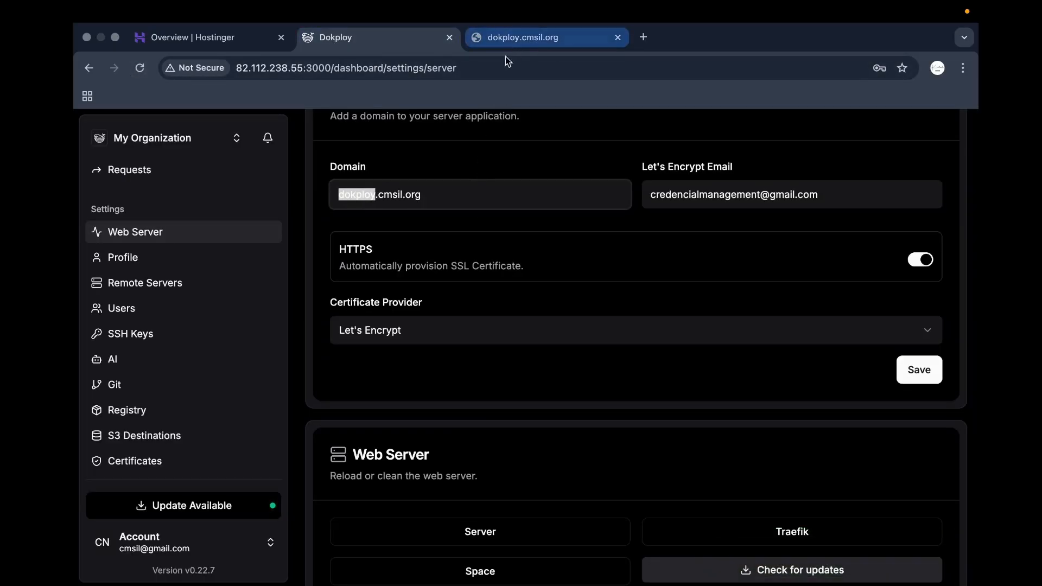
pyautogui.hotkey('ctrl', 'Right')
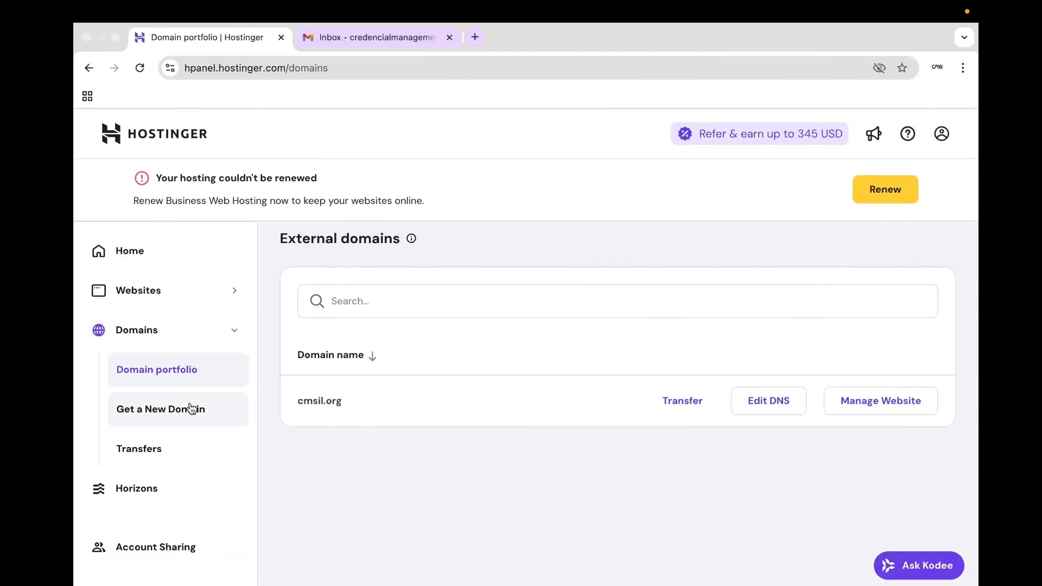
# Go from the hPanel home through the domain portfolio to cmsil.org's DNS records.
pyautogui.click(174, 263)
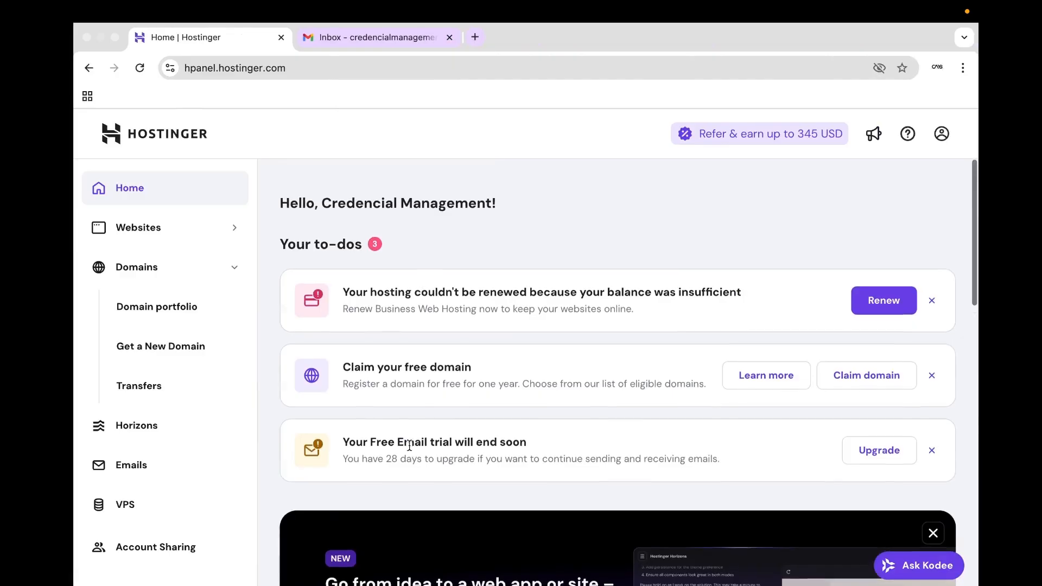
pyautogui.click(182, 305)
pyautogui.scroll(-4, 633, 424)
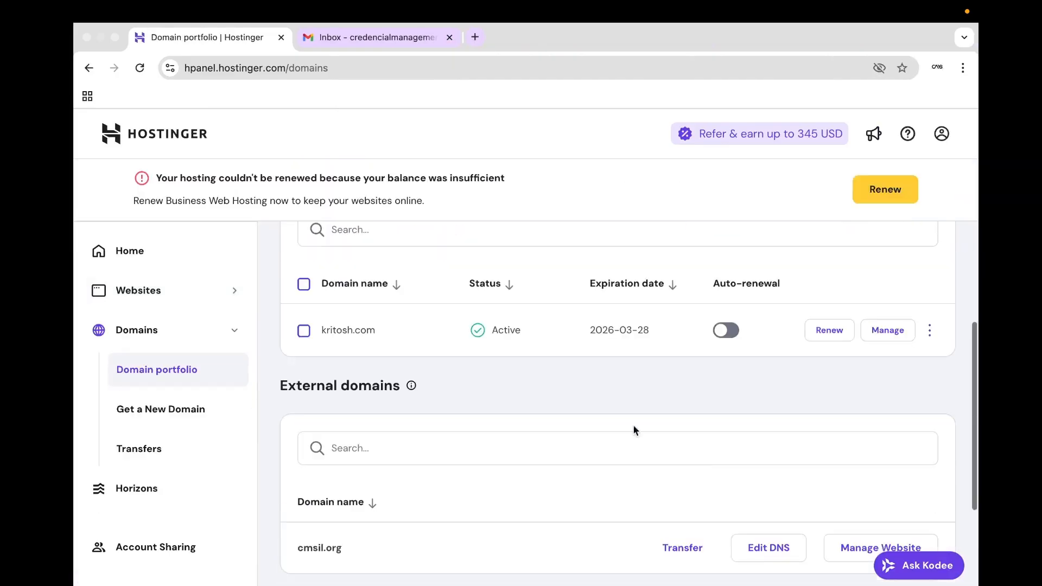
pyautogui.scroll(-3, 633, 431)
pyautogui.click(741, 422)
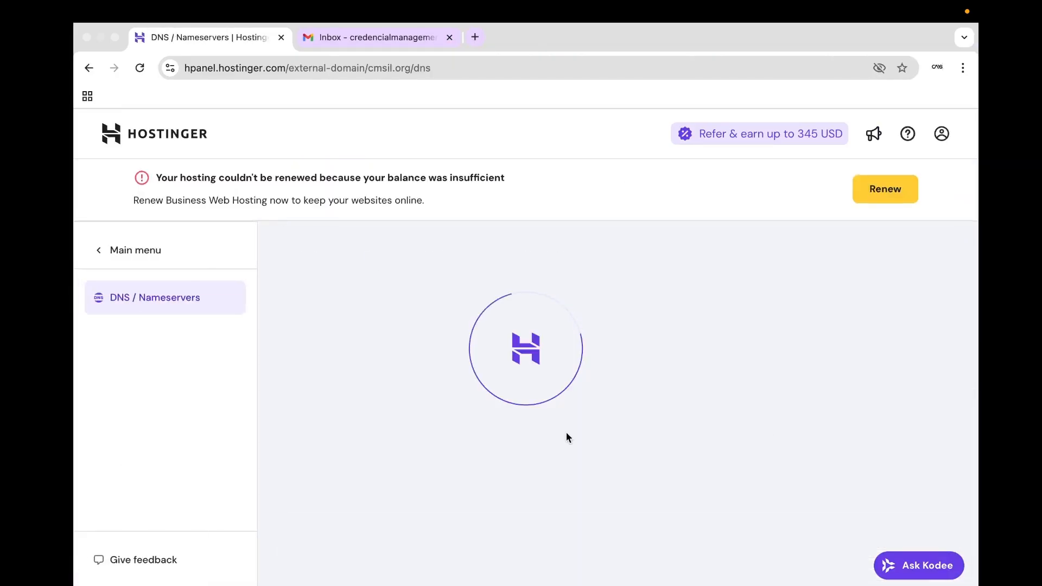
pyautogui.scroll(-5, 566, 435)
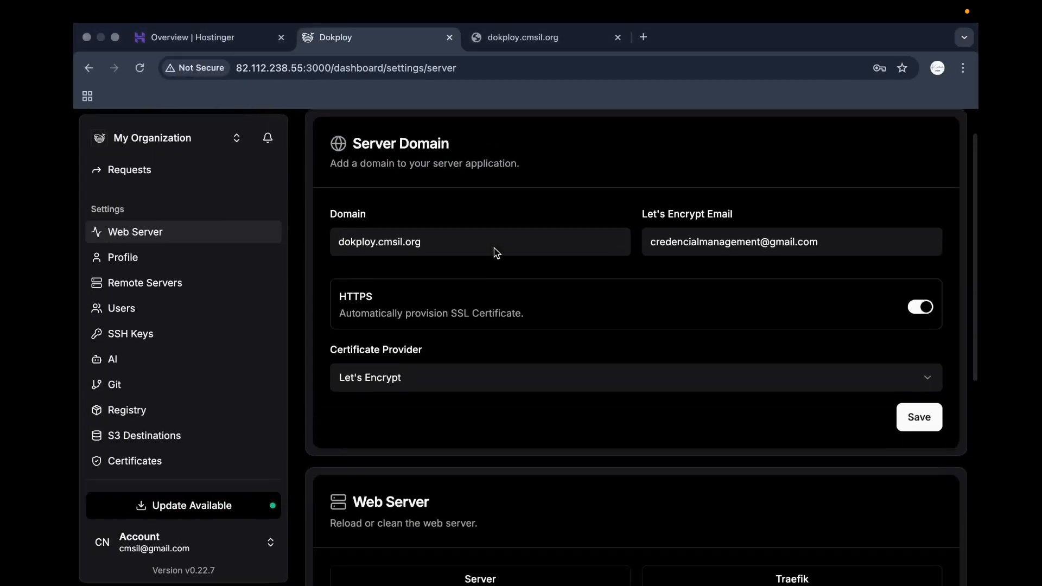
pyautogui.scroll(-3, 171, 306)
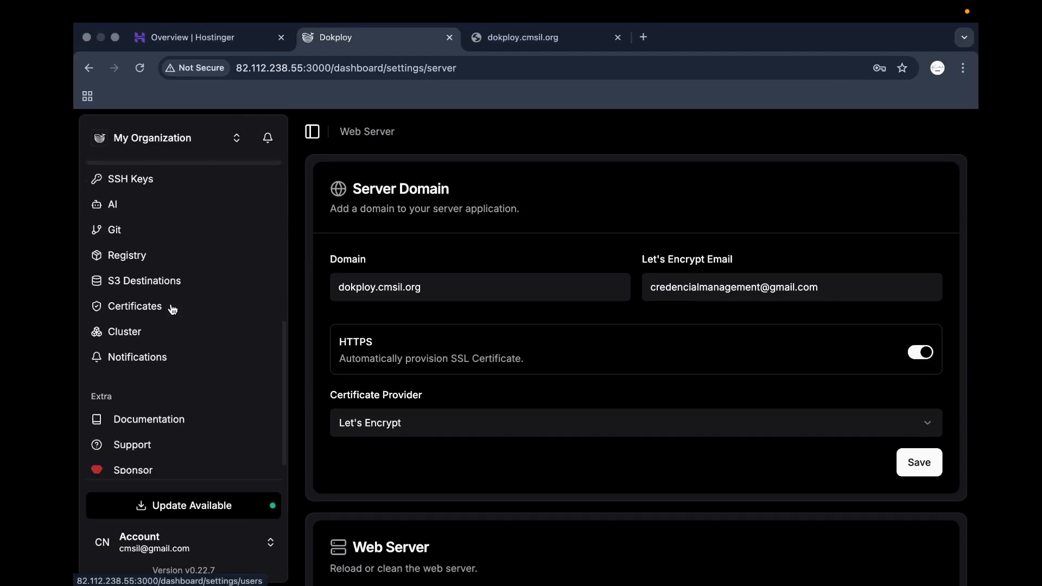
# Copy the server IP from the Dokploy address and set the dokploy A record to 82.112.238.55.
pyautogui.click(303, 68)
pyautogui.moveTo(303, 68); pyautogui.dragTo(217, 81)
pyautogui.hotkey('ctrl', 'c')
pyautogui.hotkey('ctrl', 'Right')
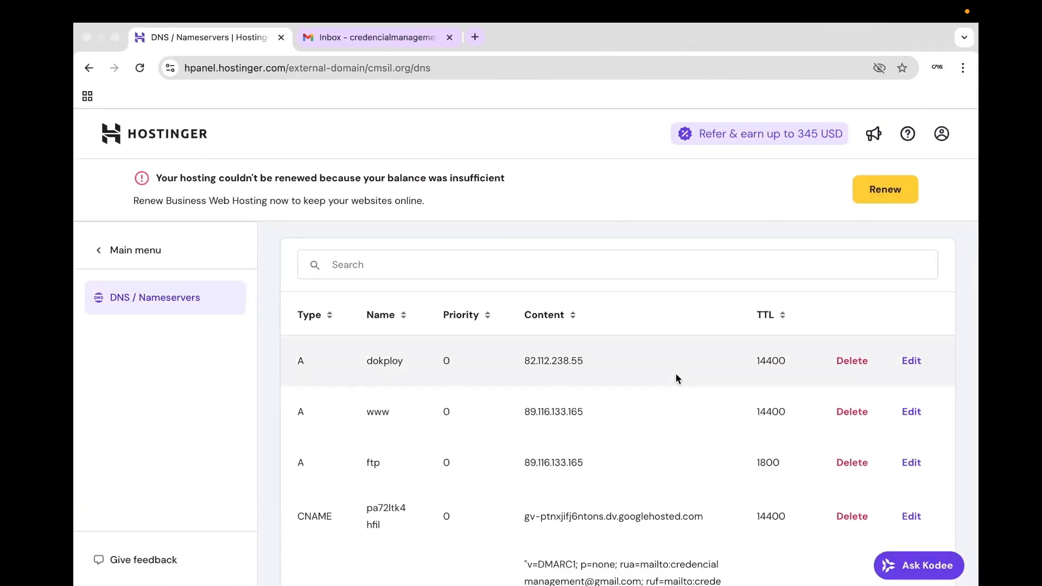
pyautogui.click(896, 364)
pyautogui.tripleClick(549, 353)
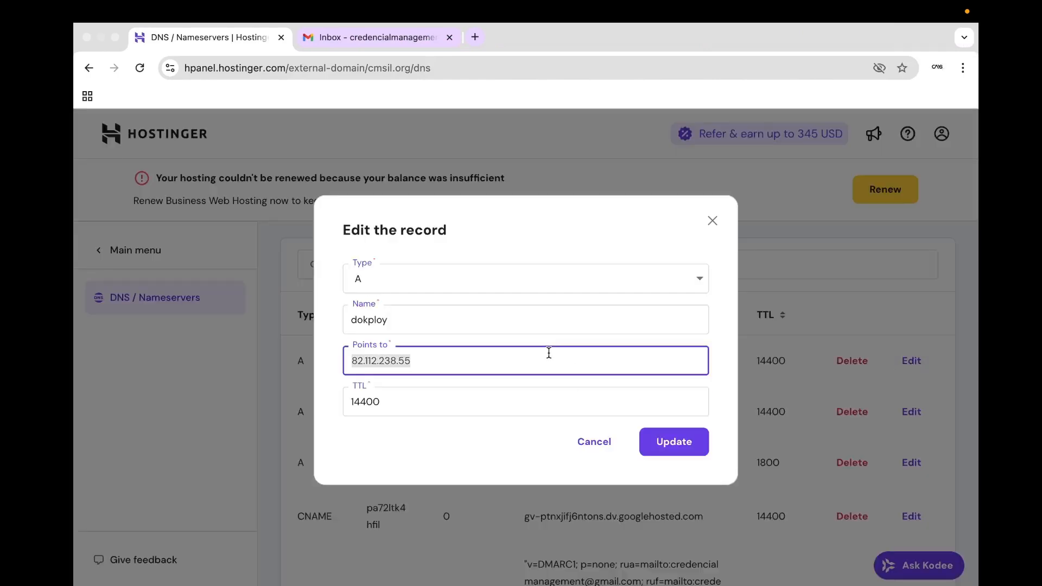
pyautogui.hotkey('ctrl', 'v')
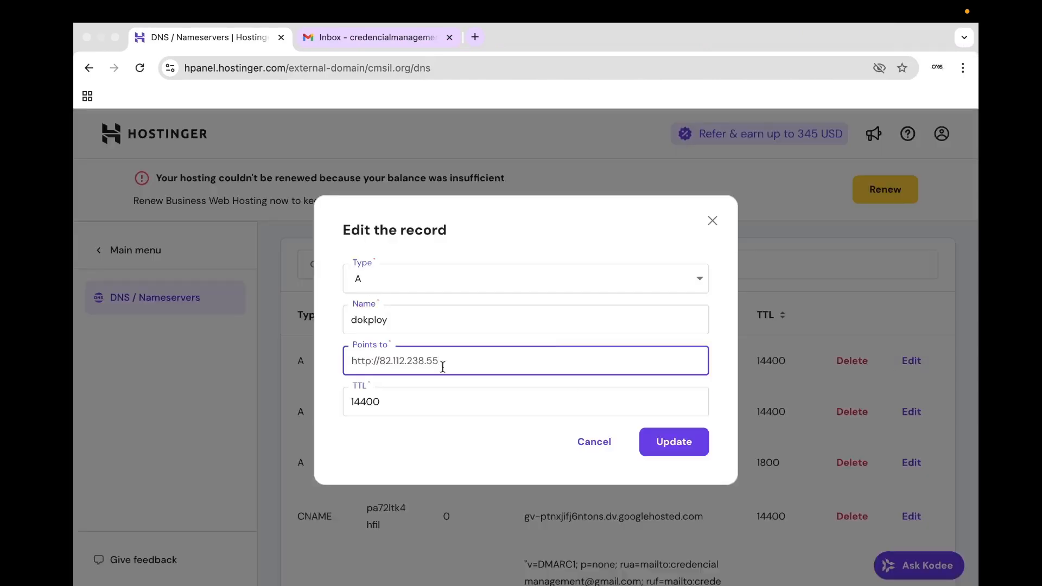
pyautogui.moveTo(378, 360); pyautogui.dragTo(351, 360)
pyautogui.press('BackSpace')
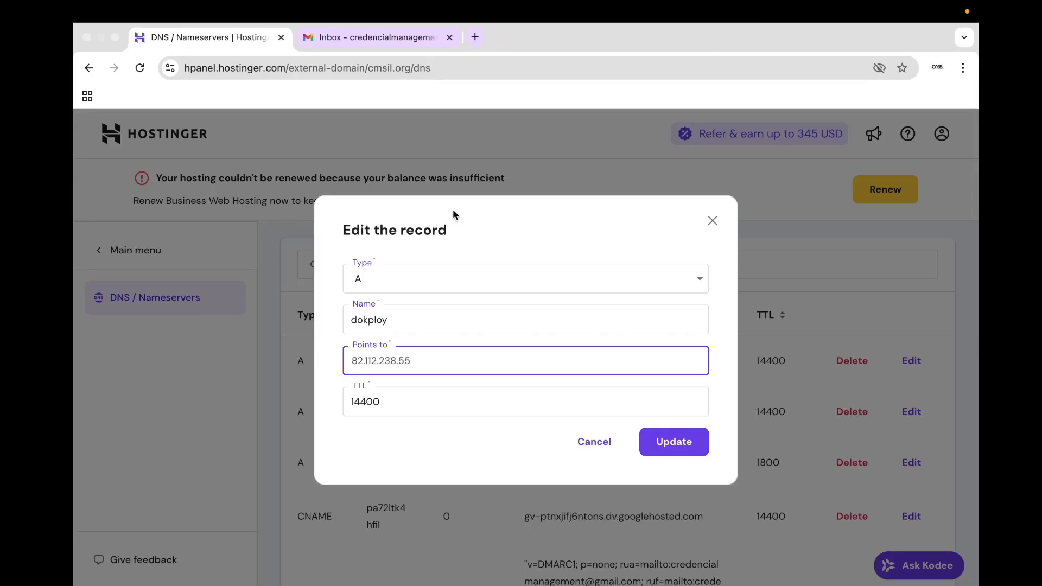
# Check the dokploy record name and save the A record update.
pyautogui.click(386, 305)
pyautogui.doubleClick(384, 310)
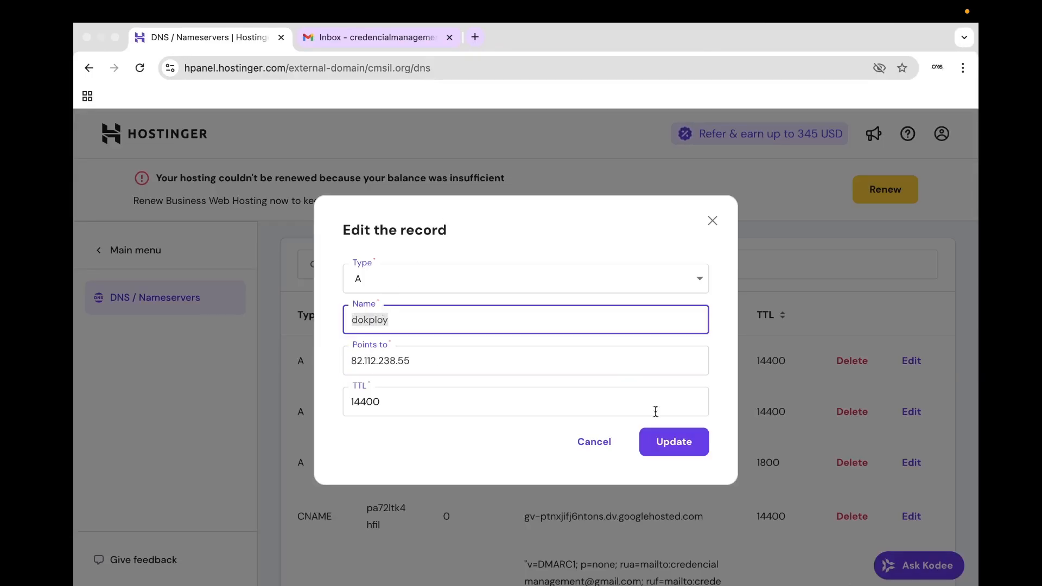
pyautogui.click(672, 441)
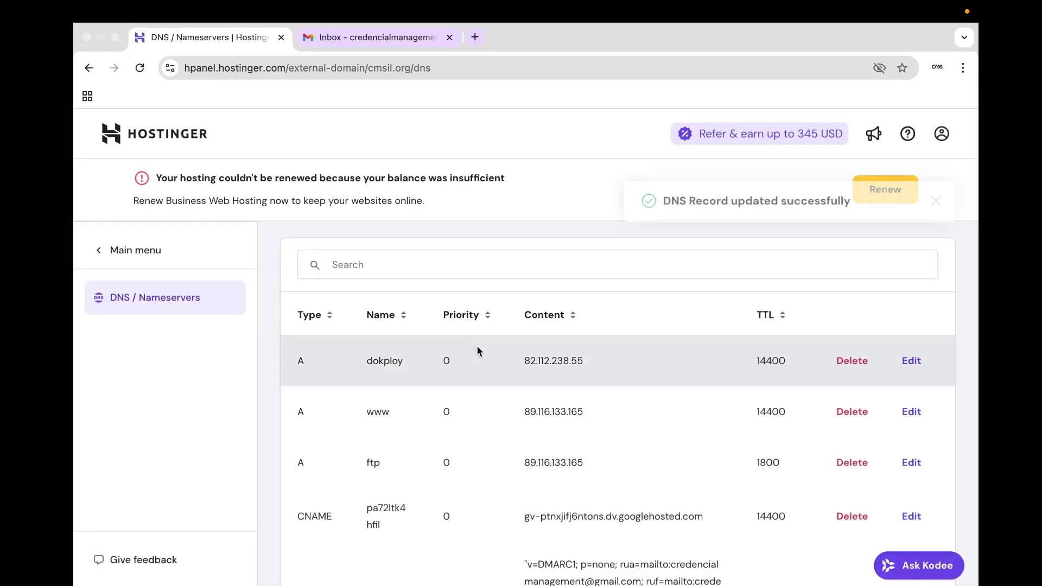
pyautogui.hotkey('ctrl', 'Left')
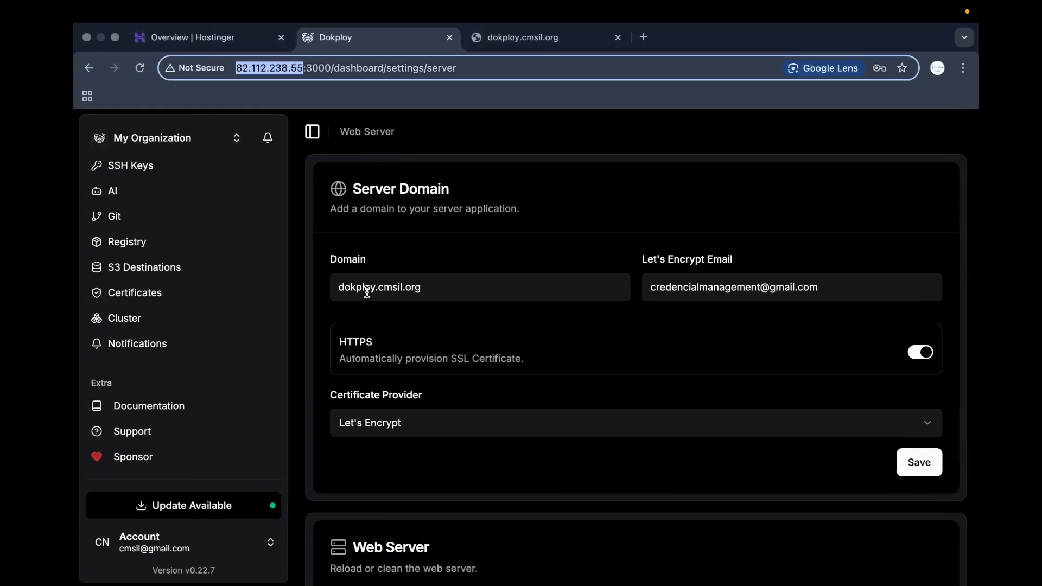
# Save dokploy.cmsil.org as the server domain in Web Server settings.
pyautogui.doubleClick(395, 291)
pyautogui.doubleClick(347, 289)
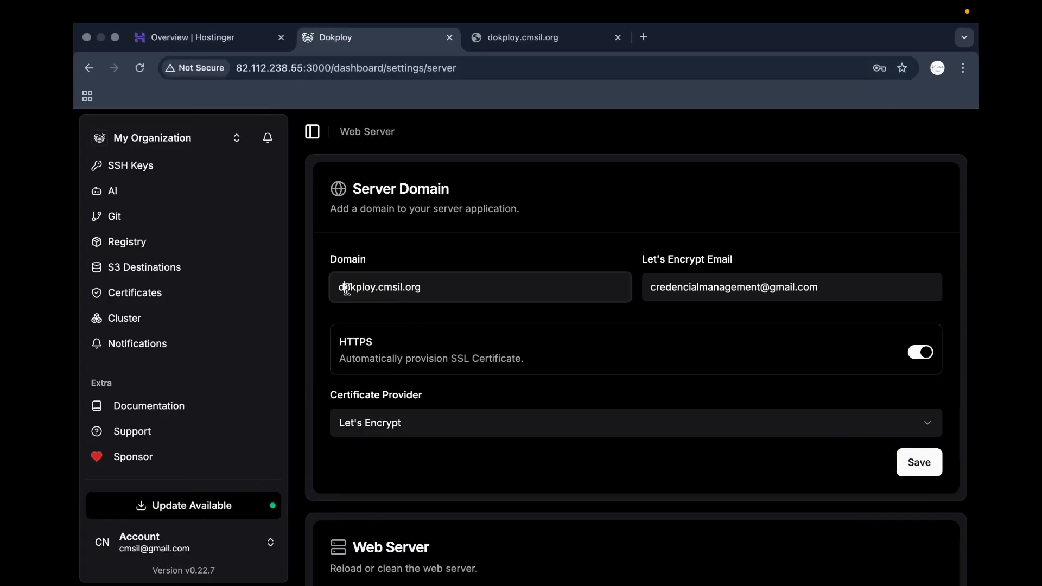
pyautogui.click(375, 292)
pyautogui.click(913, 460)
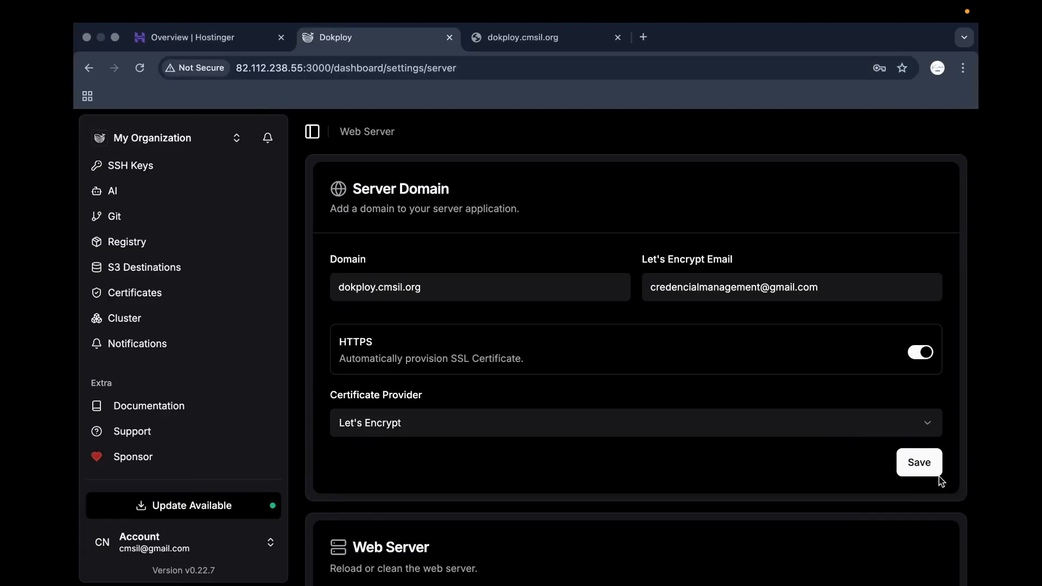
# Reload the dokploy.cmsil.org tab and load it over https instead of http.
pyautogui.click(561, 40)
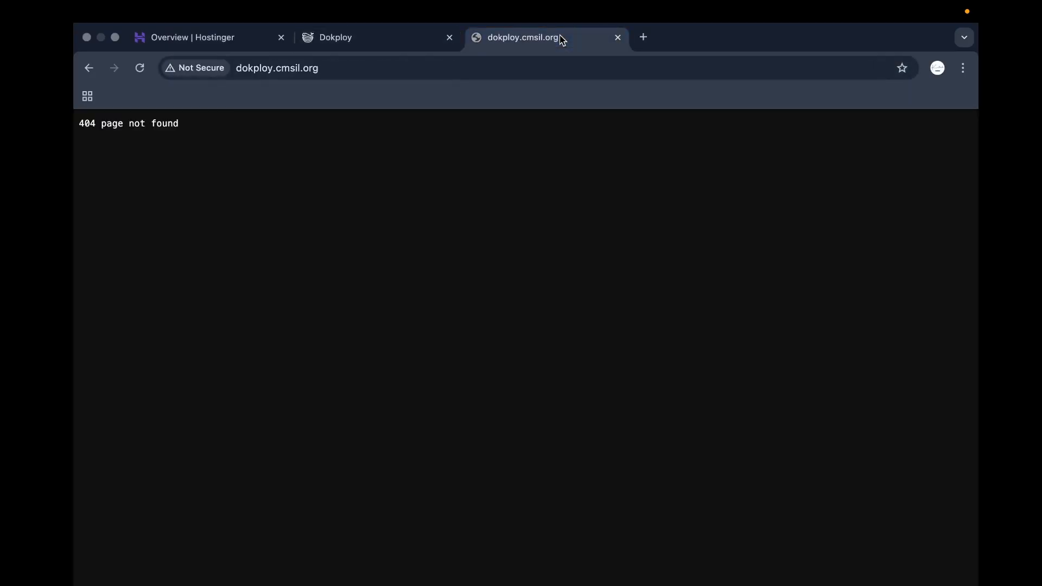
pyautogui.press('super+r')
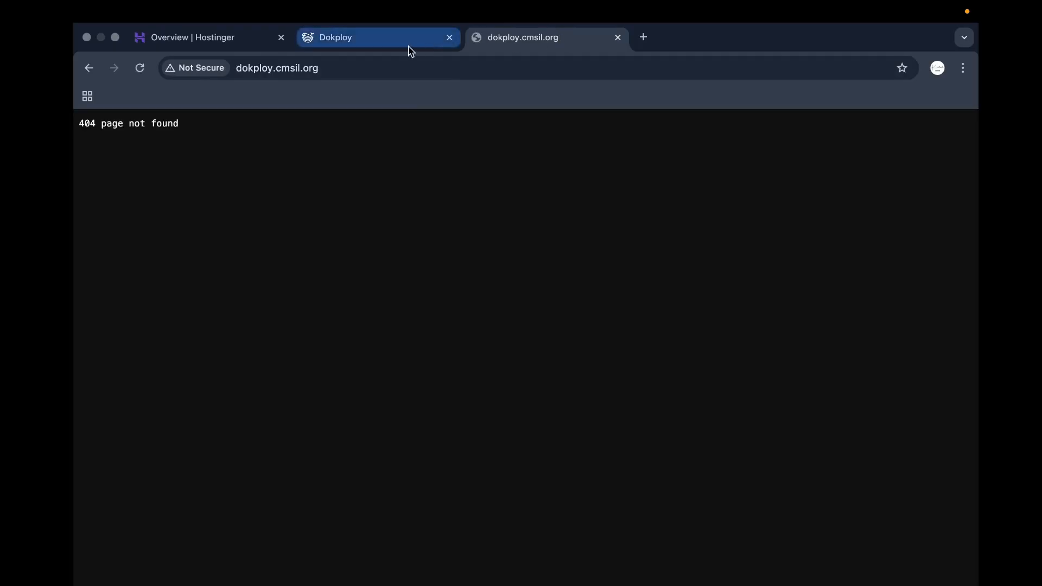
pyautogui.click(317, 67)
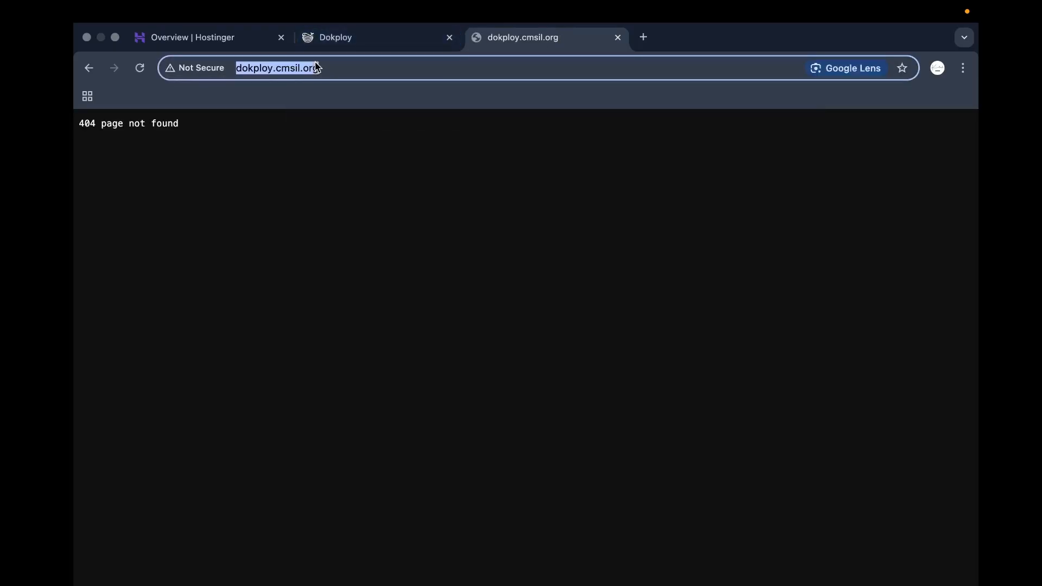
pyautogui.click(317, 68)
pyautogui.click(215, 68)
pyautogui.write('s://')
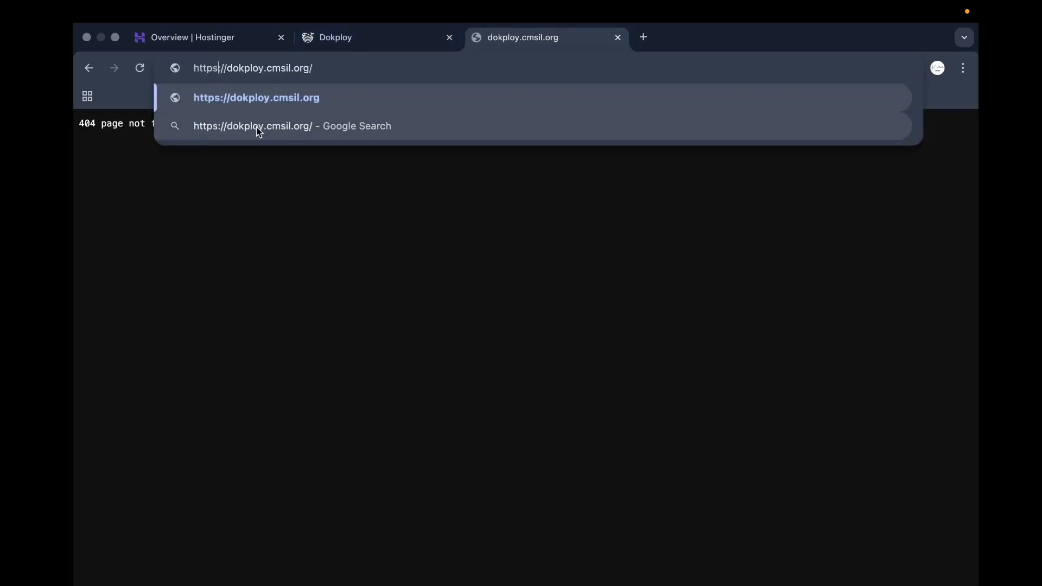
pyautogui.press('Return')
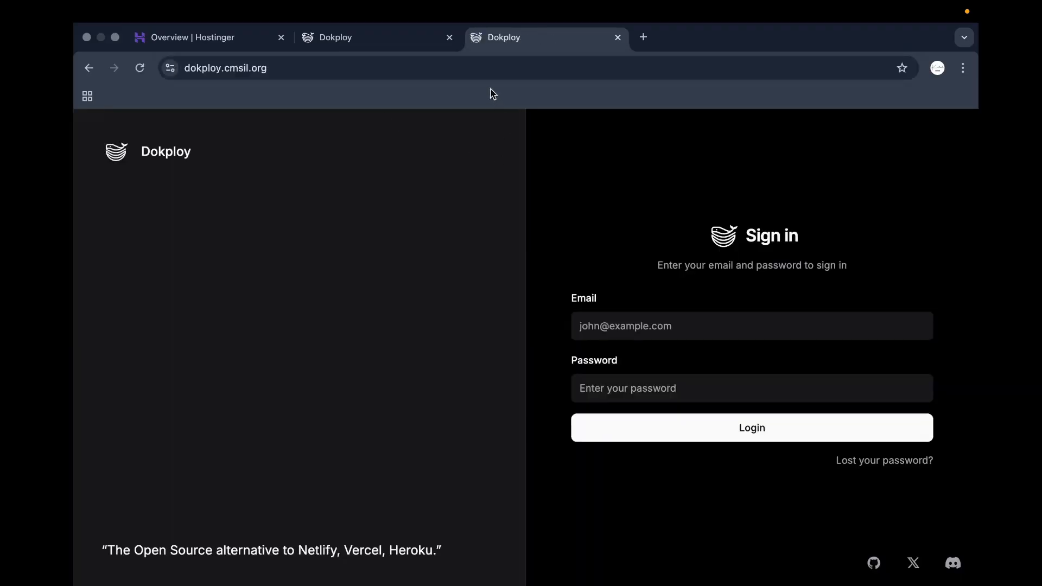
# Sign in at the dokploy.cmsil.org login page with the saved account email and password.
pyautogui.click(403, 45)
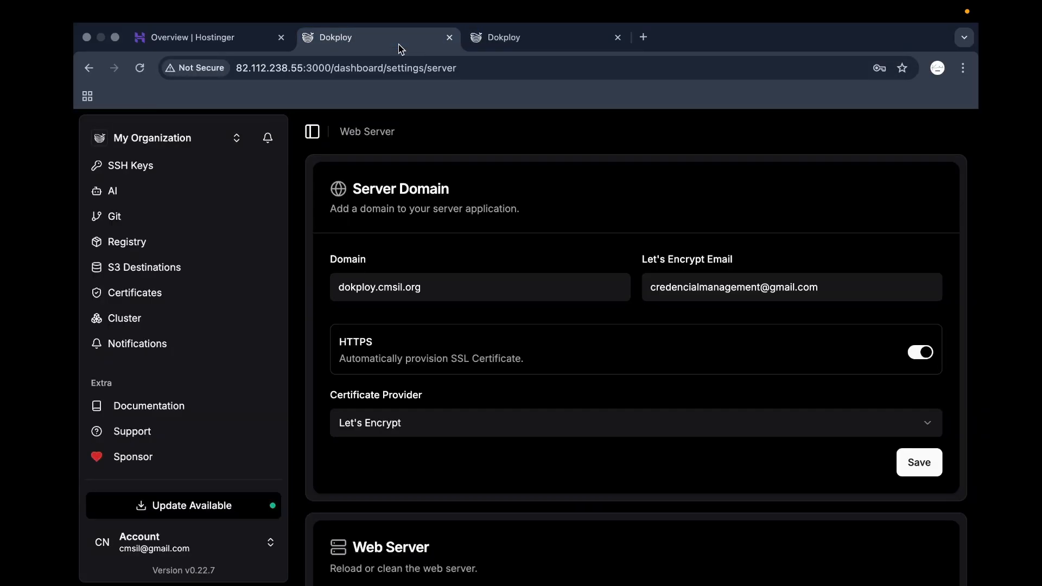
pyautogui.click(503, 35)
pyautogui.click(283, 69)
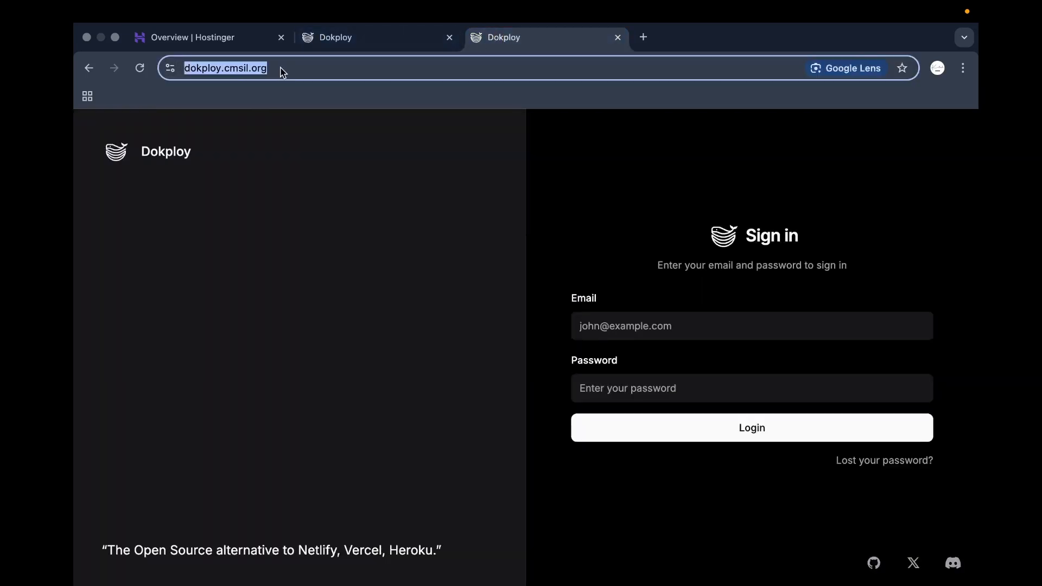
pyautogui.click(309, 177)
pyautogui.click(368, 40)
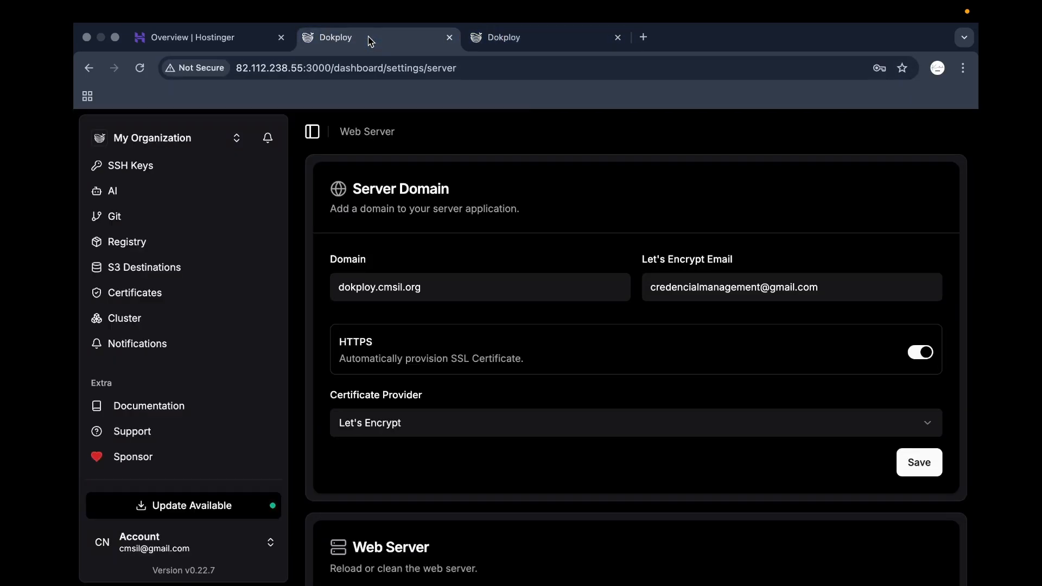
pyautogui.click(525, 39)
pyautogui.click(646, 328)
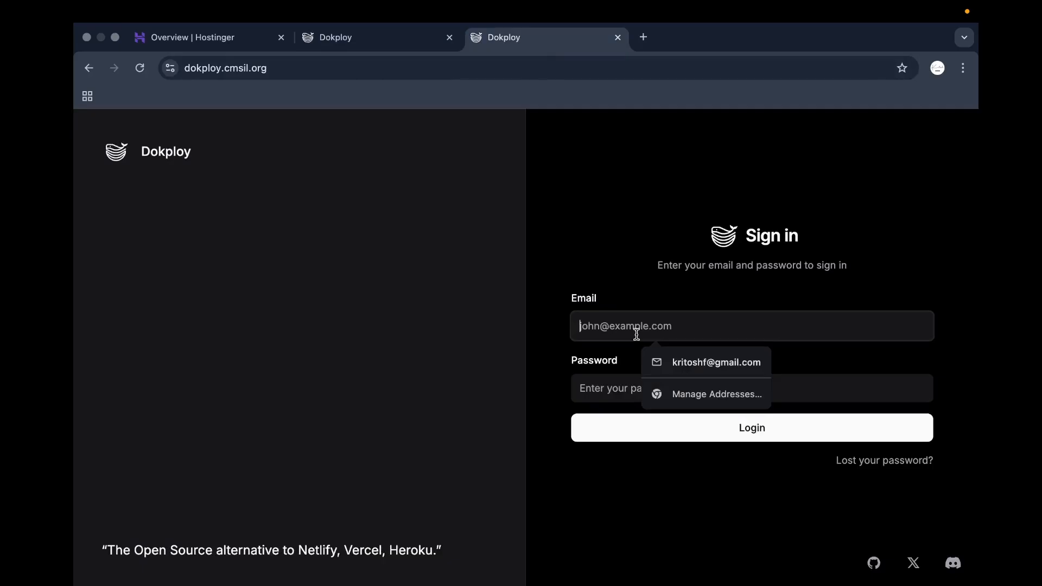
pyautogui.click(689, 360)
pyautogui.click(670, 376)
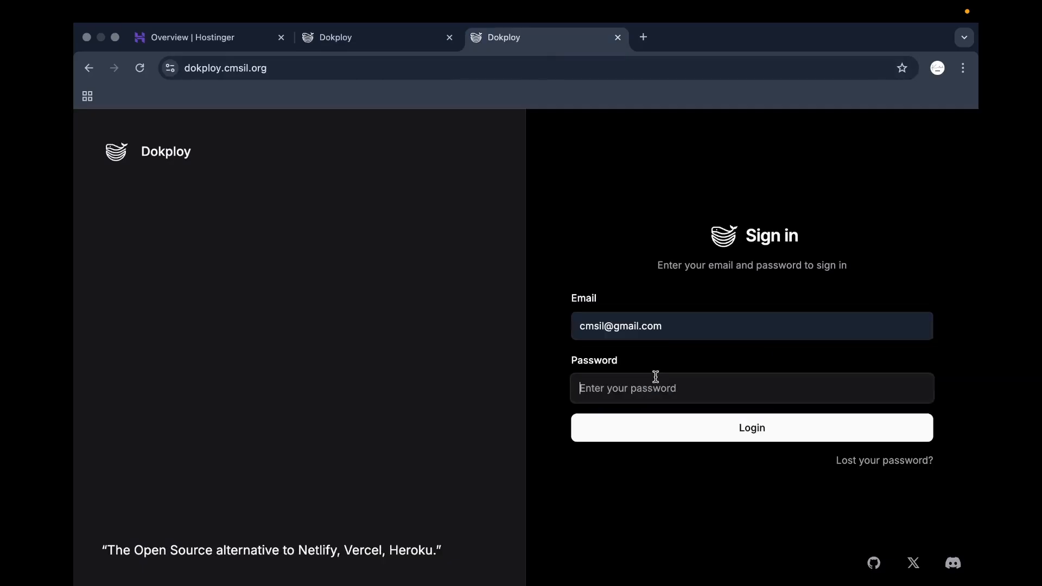
pyautogui.press('super+v')
pyautogui.click(663, 434)
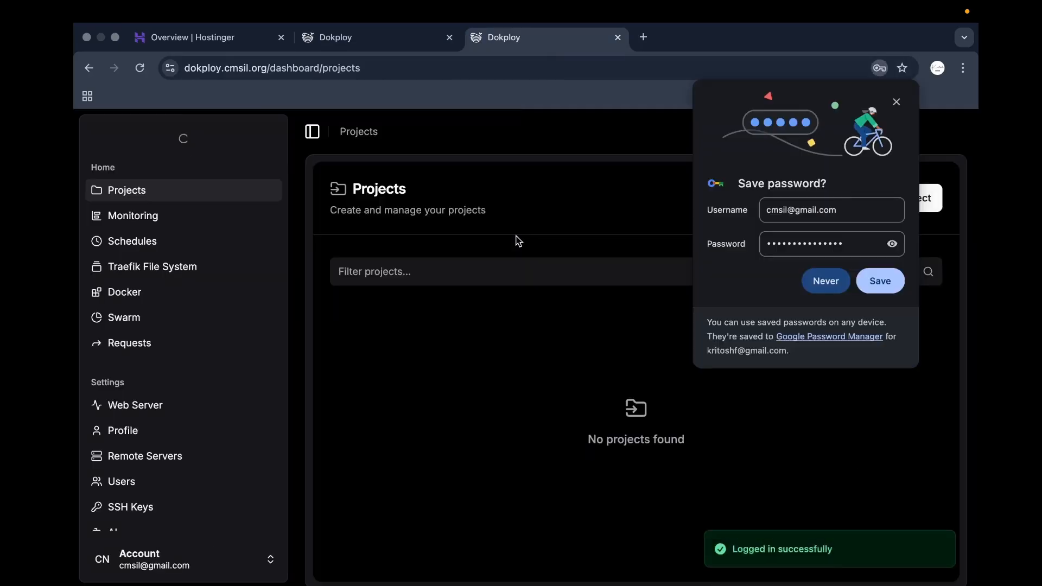
pyautogui.click(880, 281)
pyautogui.scroll(-1, 448, 292)
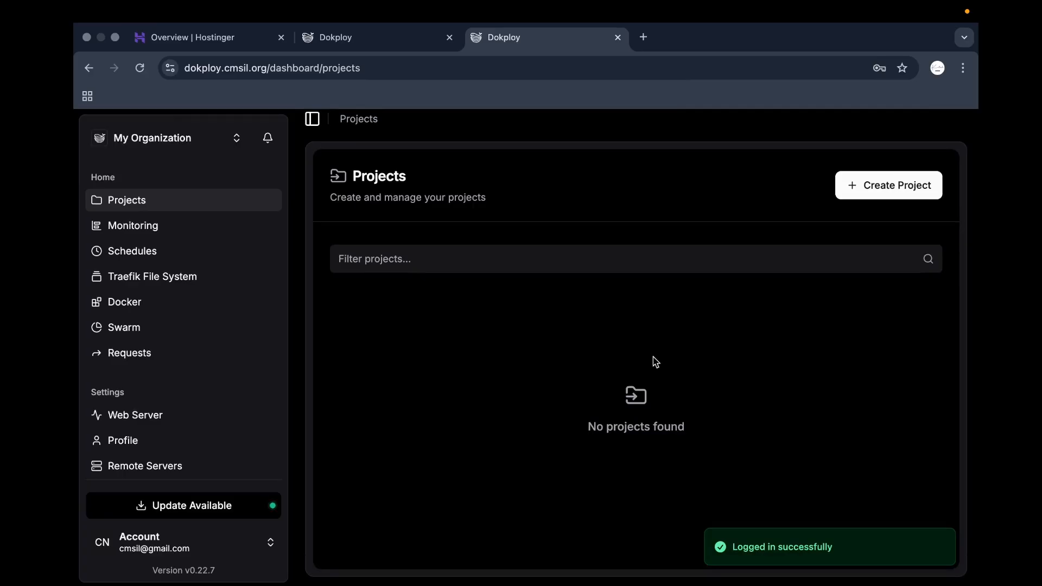
# Create a project named 'cmsil' and open it from the Projects list.
pyautogui.click(887, 190)
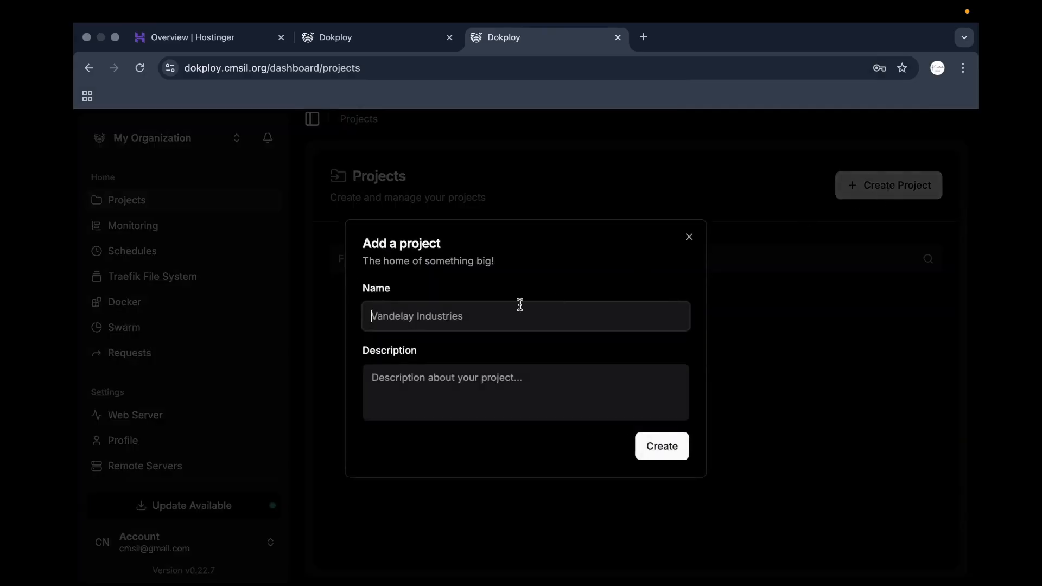
pyautogui.write('cmsil')
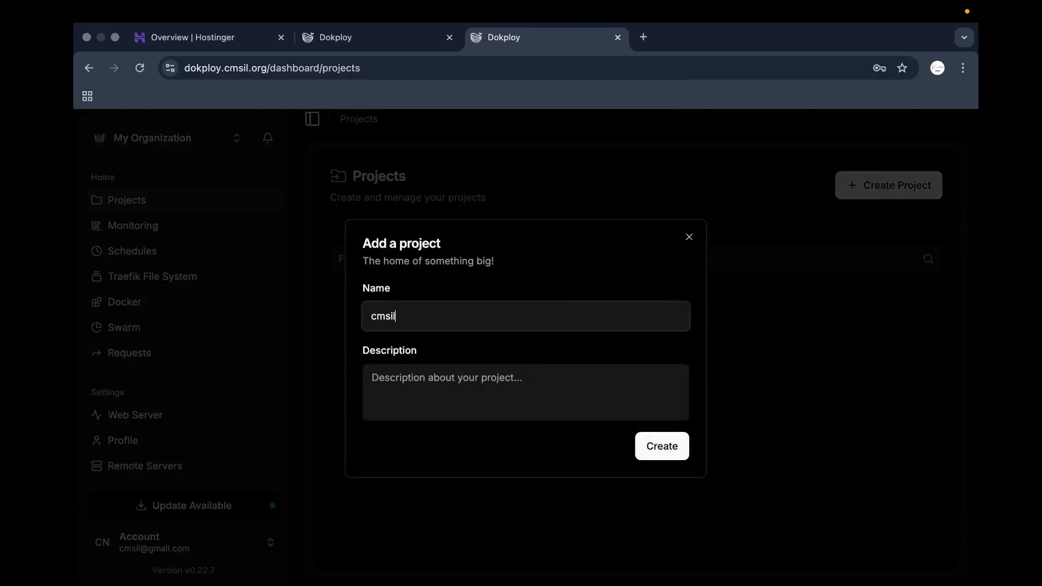
pyautogui.click(673, 447)
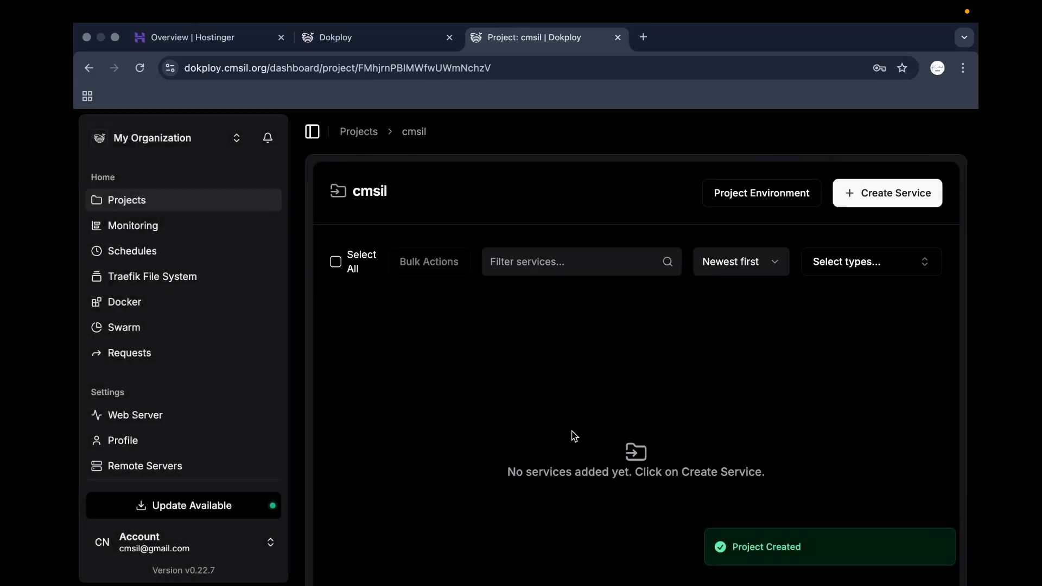
pyautogui.click(200, 200)
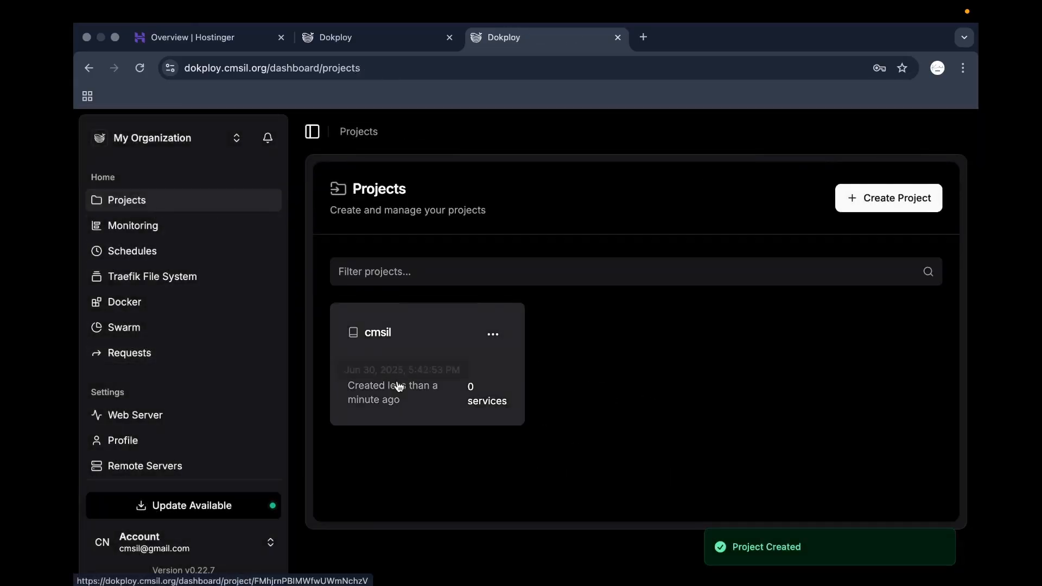
pyautogui.click(397, 388)
# Browse the template gallery filtered to database templates, then close it.
pyautogui.click(888, 200)
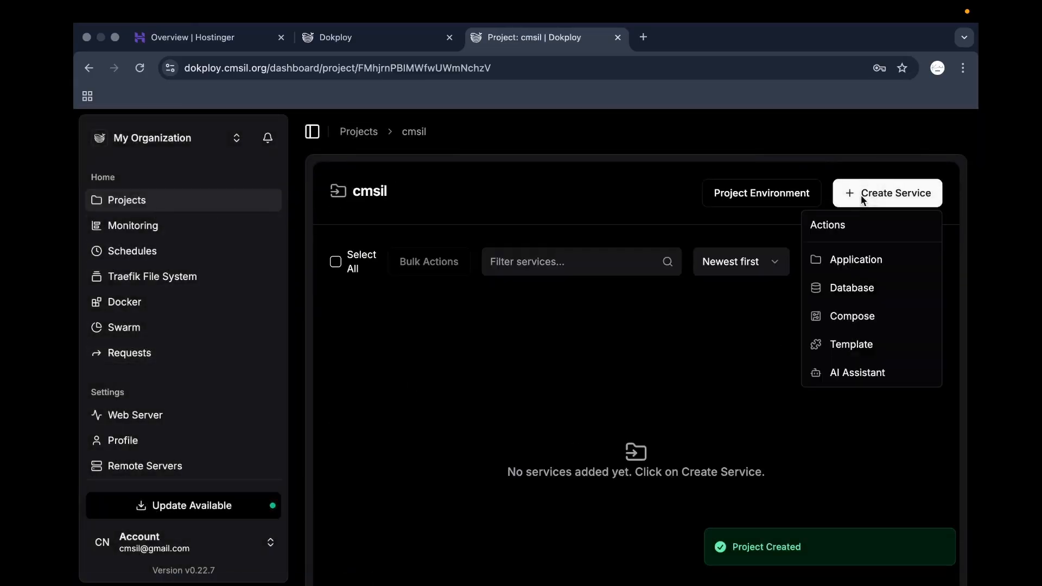
pyautogui.click(687, 435)
pyautogui.click(926, 205)
pyautogui.click(830, 344)
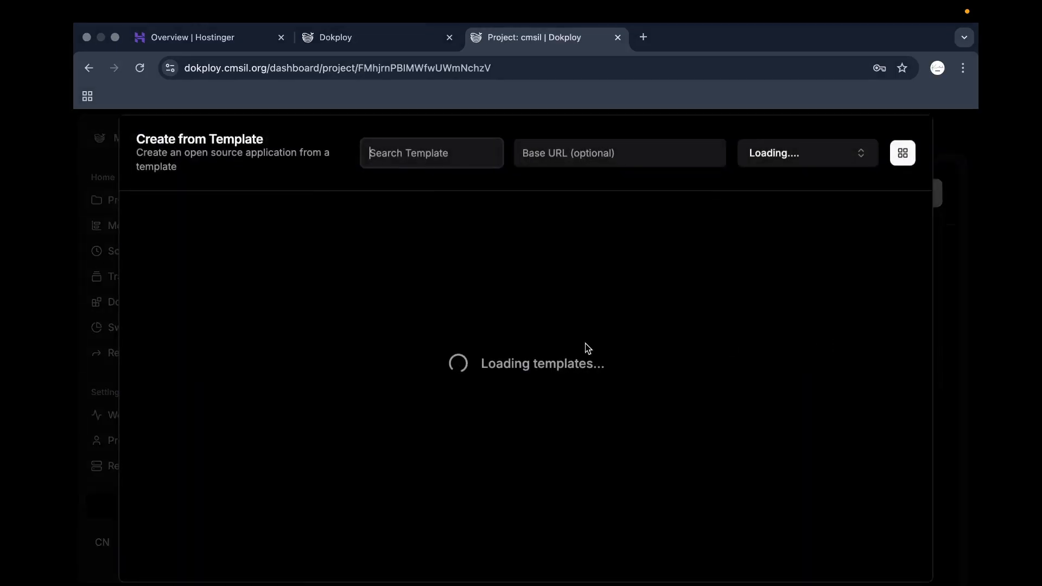
pyautogui.scroll(-8, 586, 347)
pyautogui.scroll(8, 586, 347)
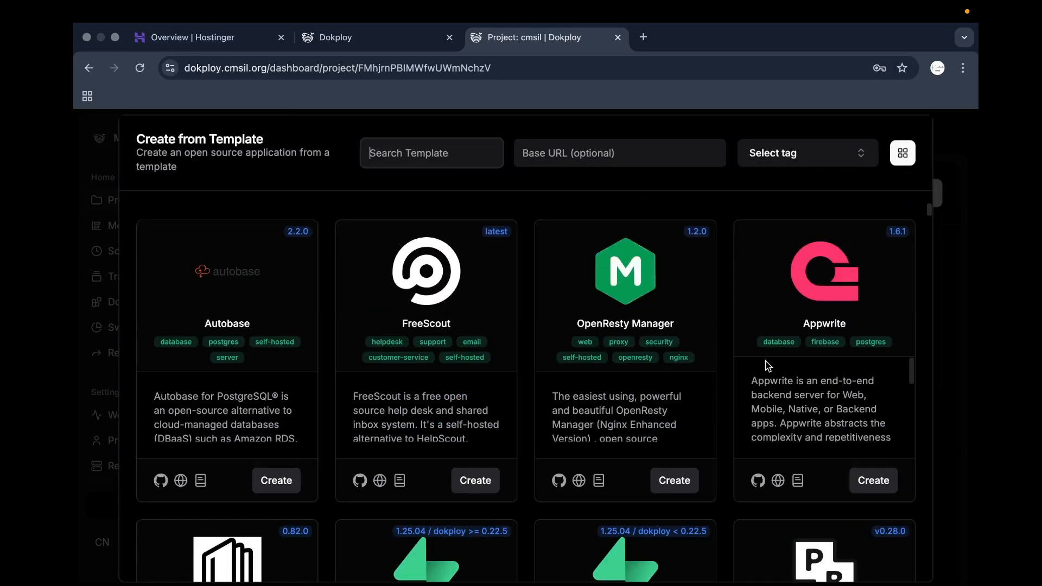
pyautogui.scroll(-3, 597, 342)
pyautogui.scroll(3, 598, 342)
pyautogui.click(792, 163)
pyautogui.click(786, 206)
pyautogui.click(581, 221)
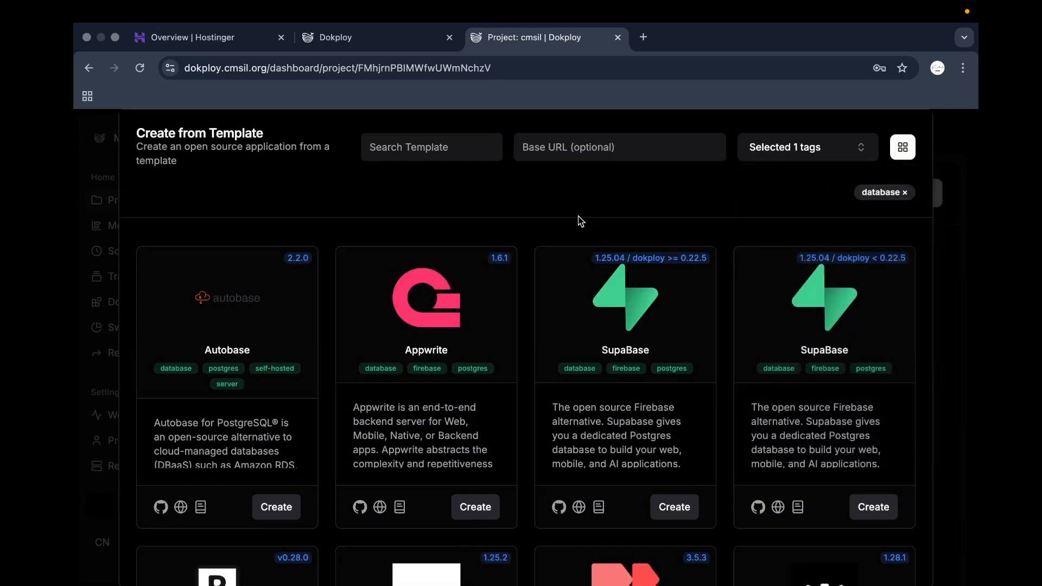
pyautogui.click(938, 150)
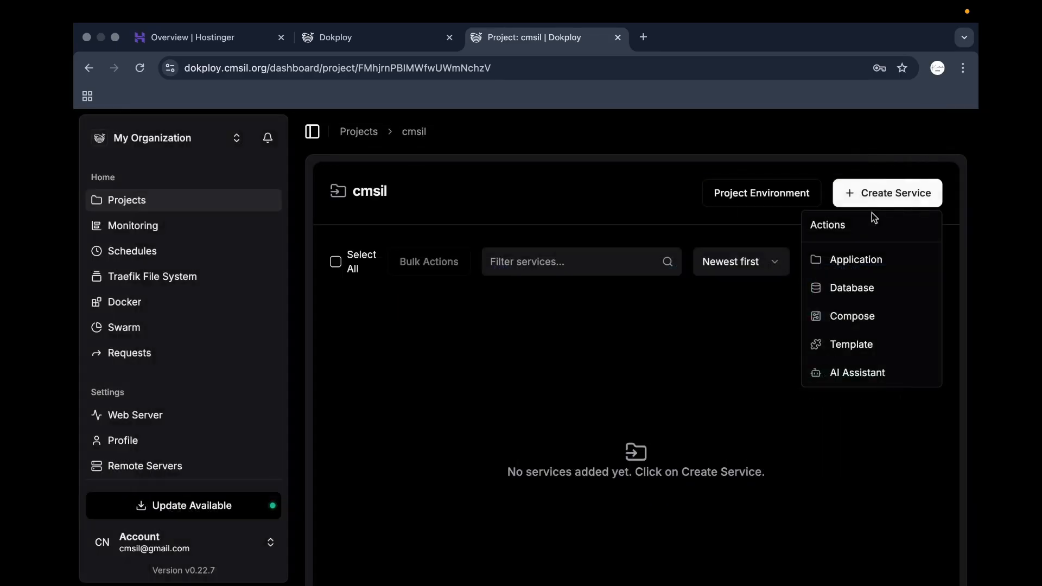
# Look at the standalone database creation dialog and dismiss it.
pyautogui.click(857, 288)
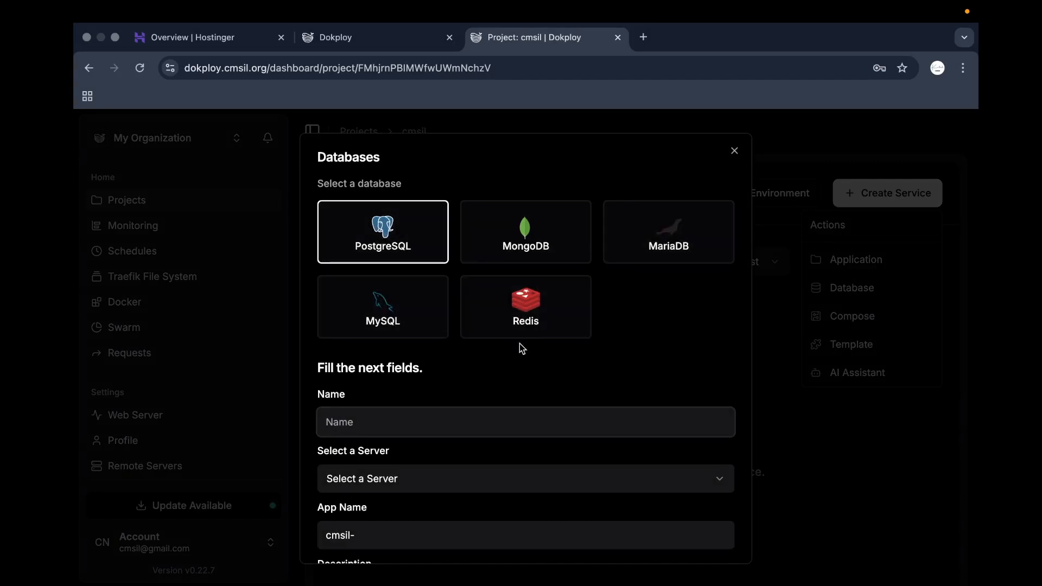
pyautogui.scroll(-3, 419, 365)
pyautogui.scroll(3, 420, 365)
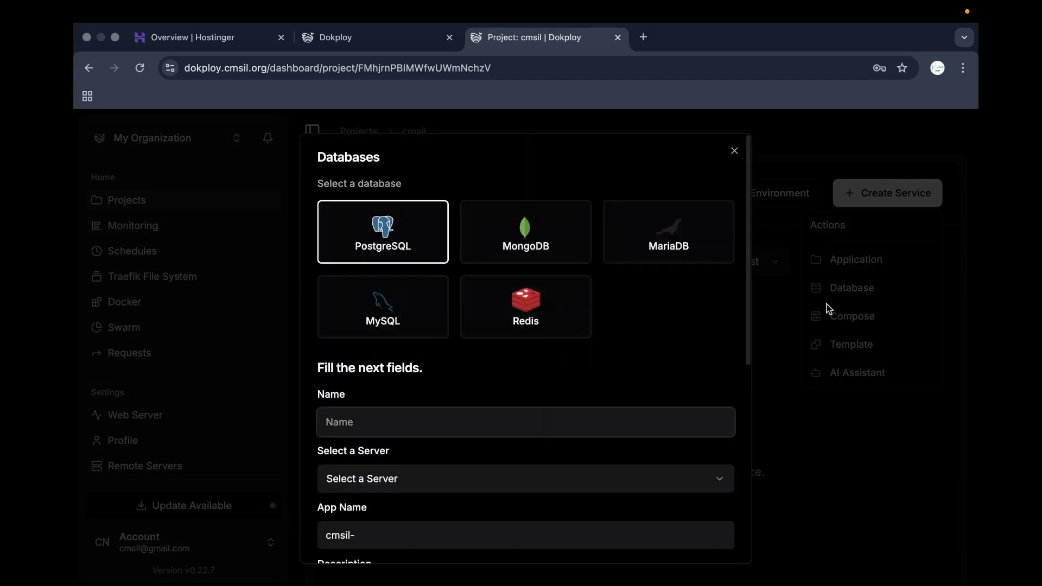
pyautogui.click(735, 151)
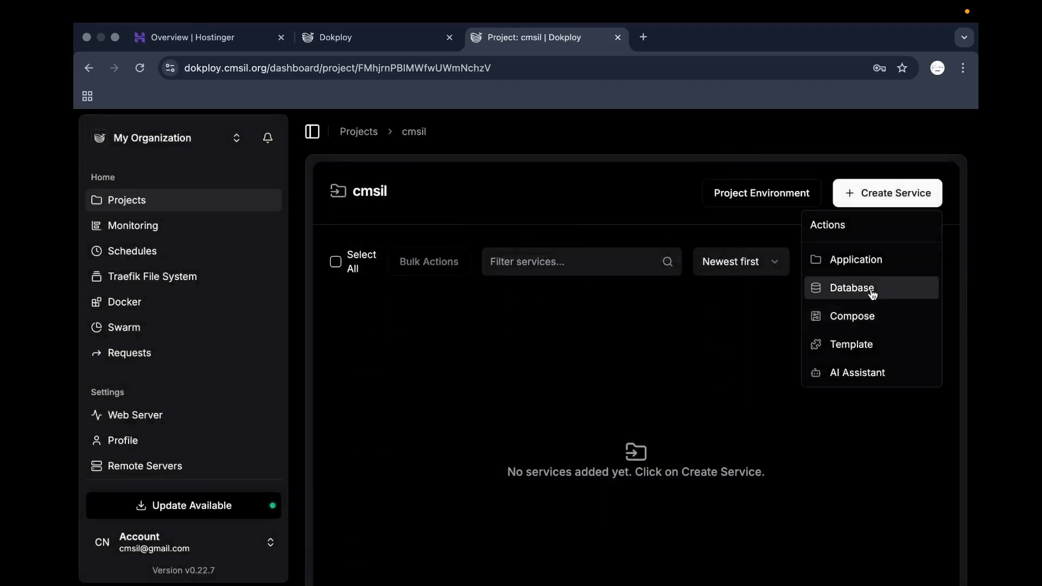
# Create a service from the SupaBase (dokploy < 0.22.5) template and confirm it.
pyautogui.click(835, 353)
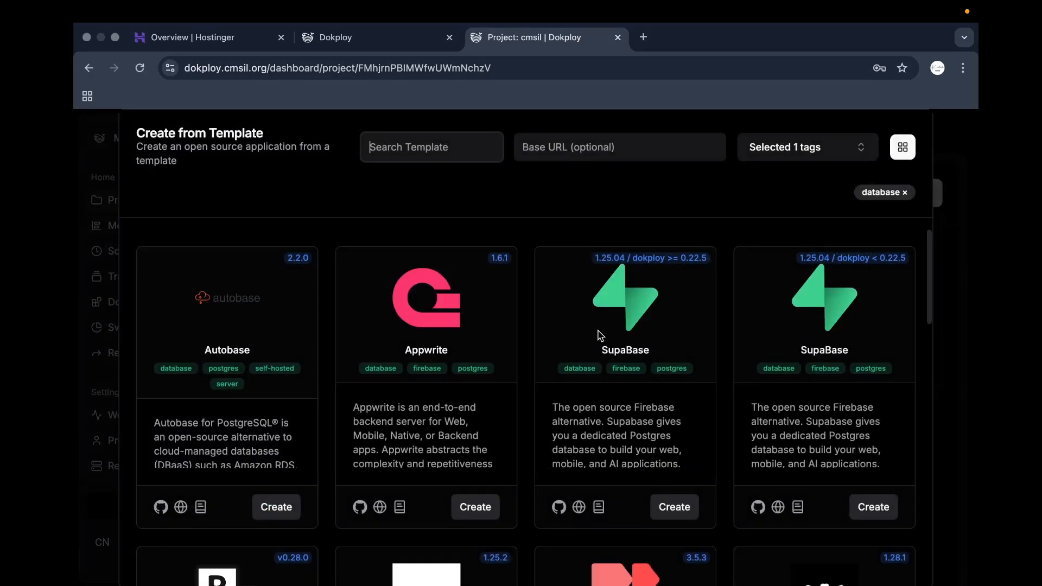
pyautogui.scroll(-2, 622, 413)
pyautogui.scroll(2, 622, 414)
pyautogui.scroll(-2, 653, 405)
pyautogui.scroll(-1, 695, 320)
pyautogui.scroll(-20, 693, 306)
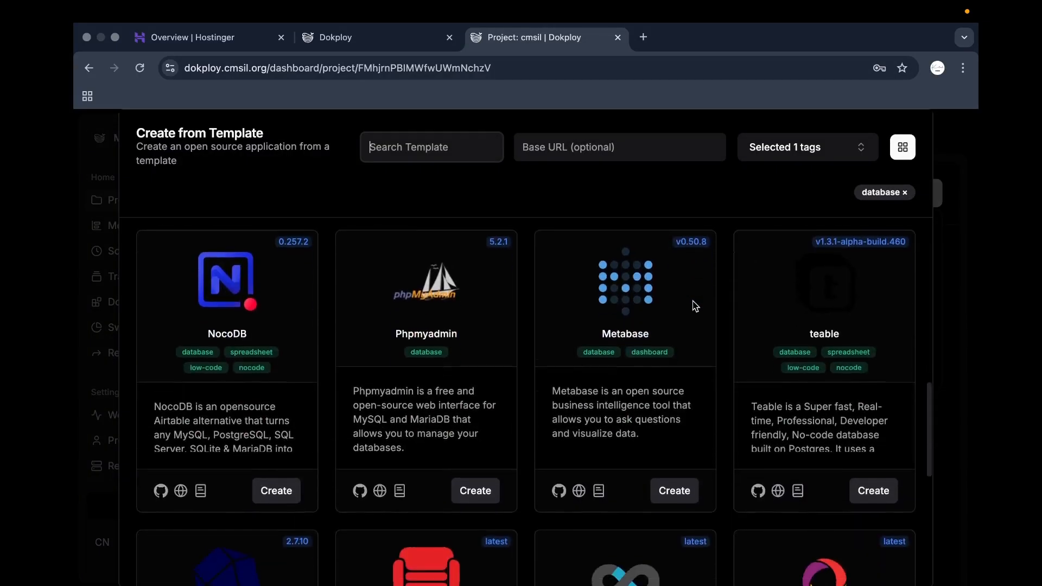
pyautogui.scroll(15, 492, 356)
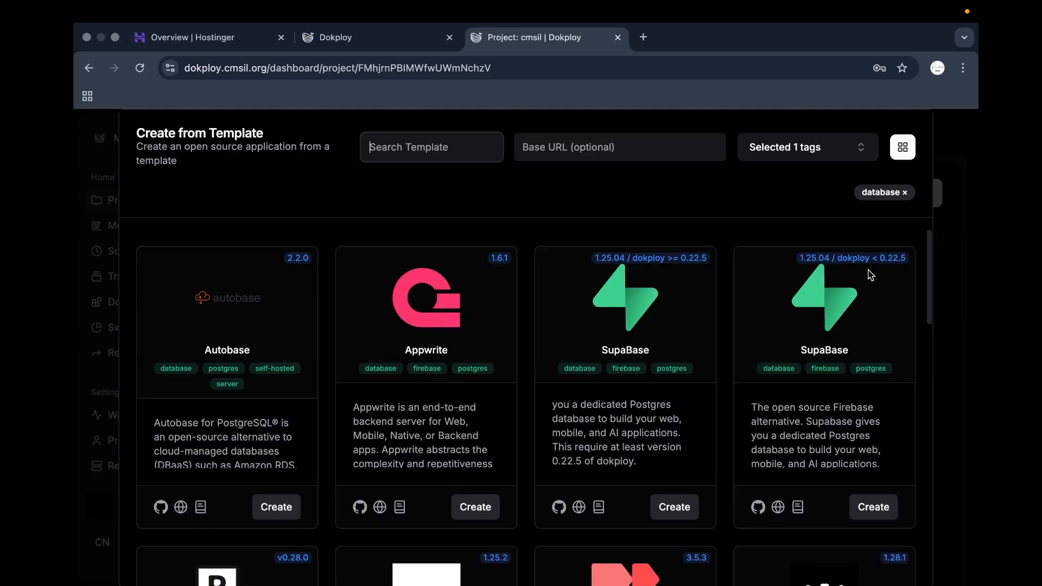
pyautogui.click(866, 510)
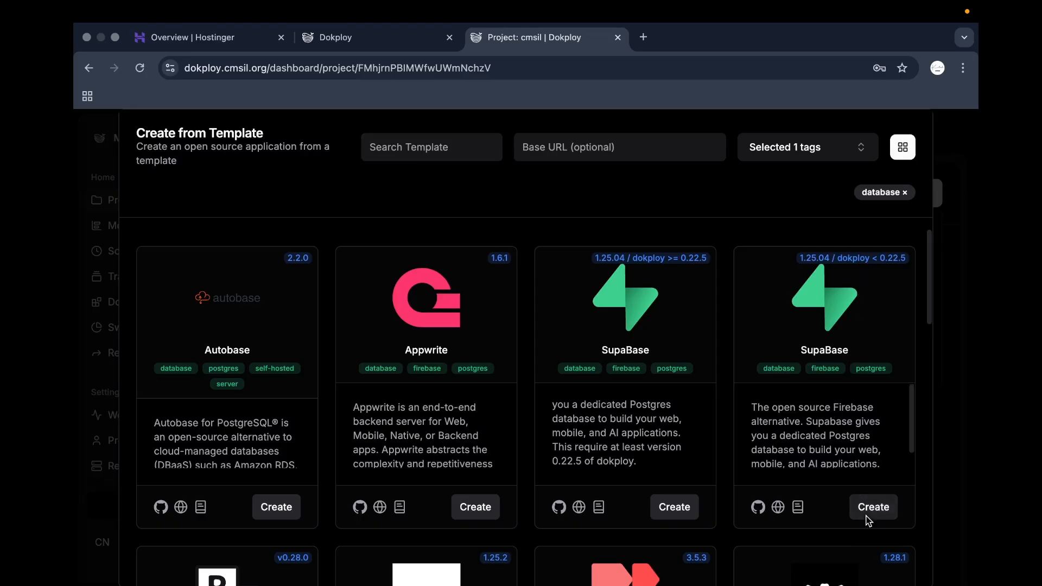
pyautogui.click(592, 383)
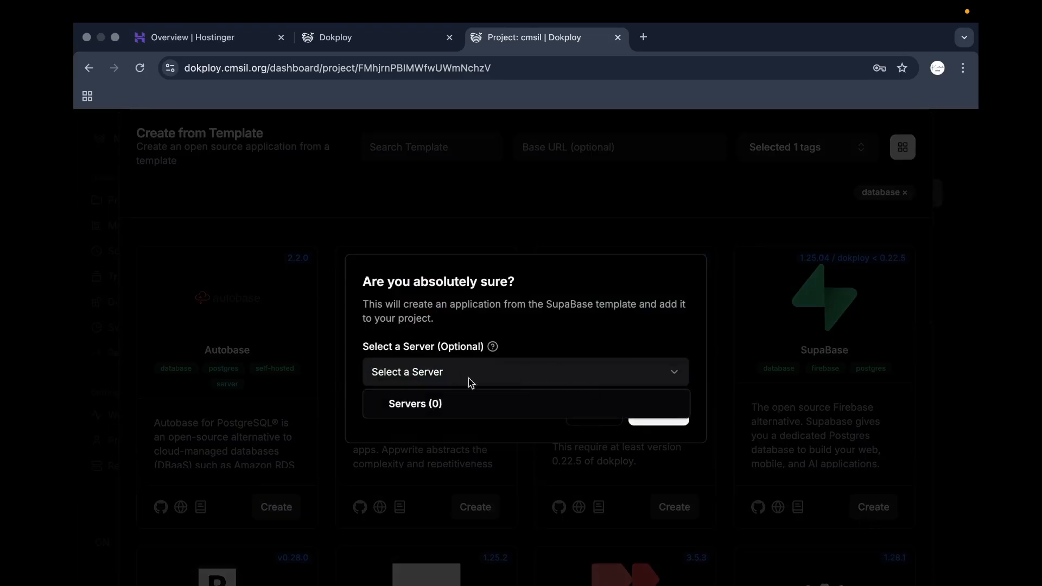
pyautogui.click(544, 344)
pyautogui.click(658, 412)
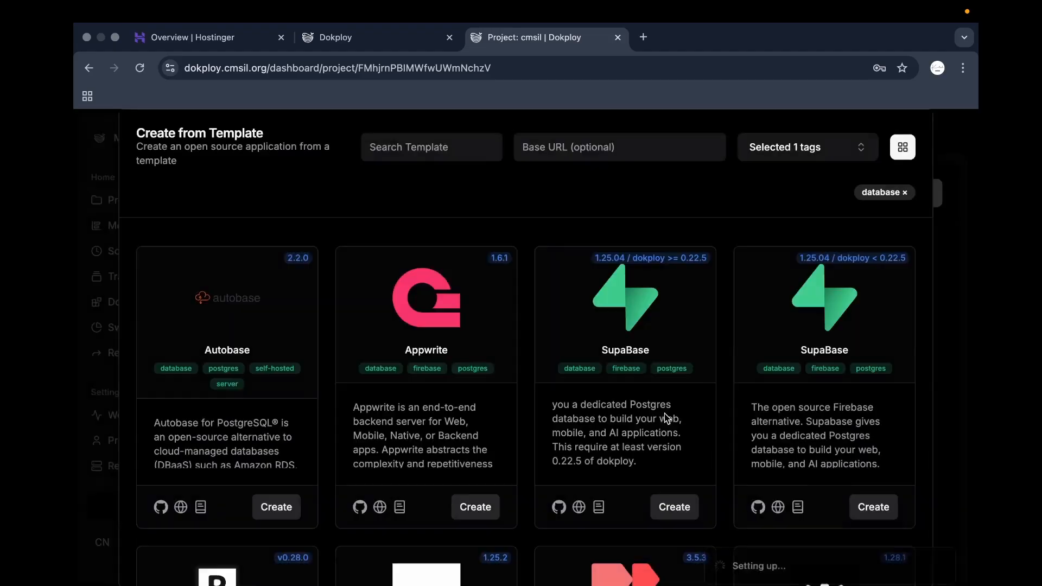
pyautogui.click(565, 425)
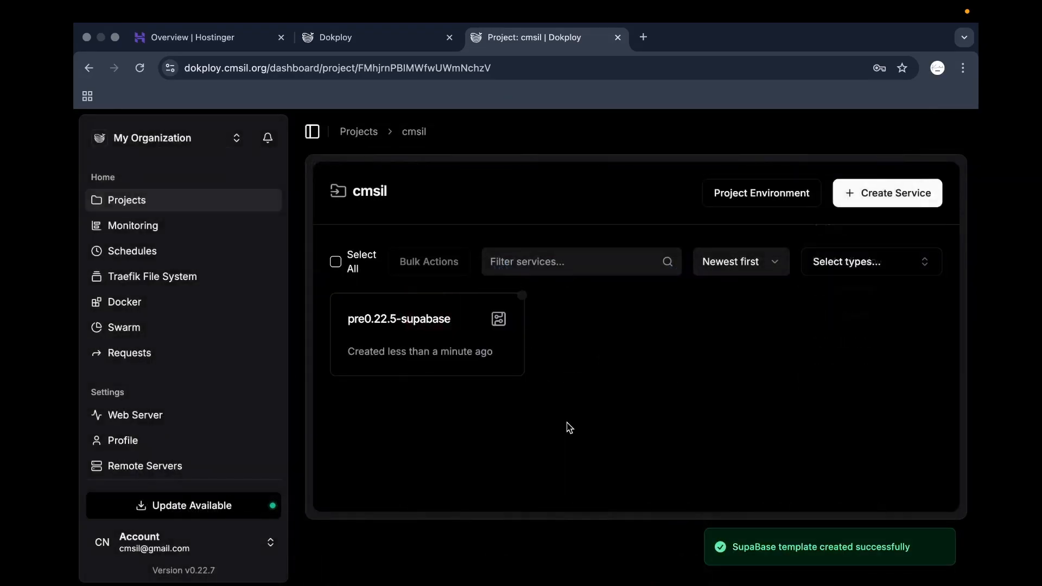
# Review pre0.22.5-supabase's generated environment variables, then return to General.
pyautogui.click(465, 367)
pyautogui.click(437, 287)
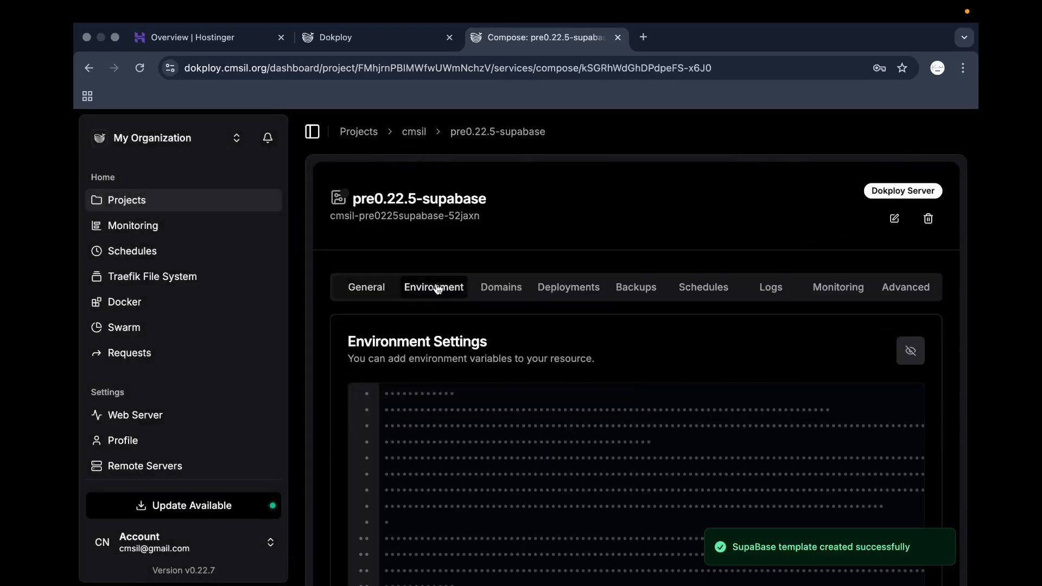
pyautogui.scroll(-2, 489, 396)
pyautogui.click(911, 289)
pyautogui.scroll(-10, 588, 407)
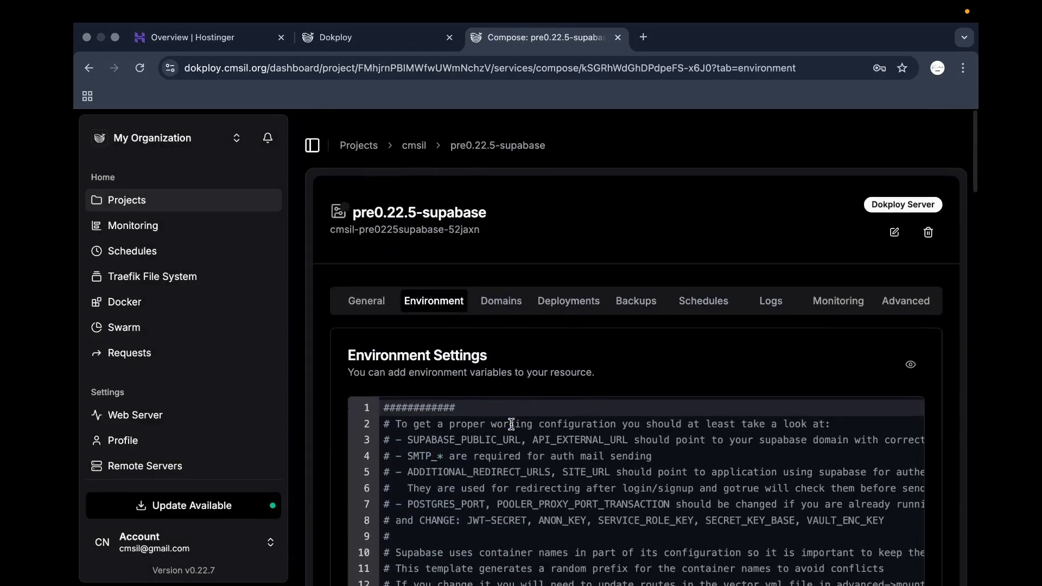
pyautogui.click(366, 301)
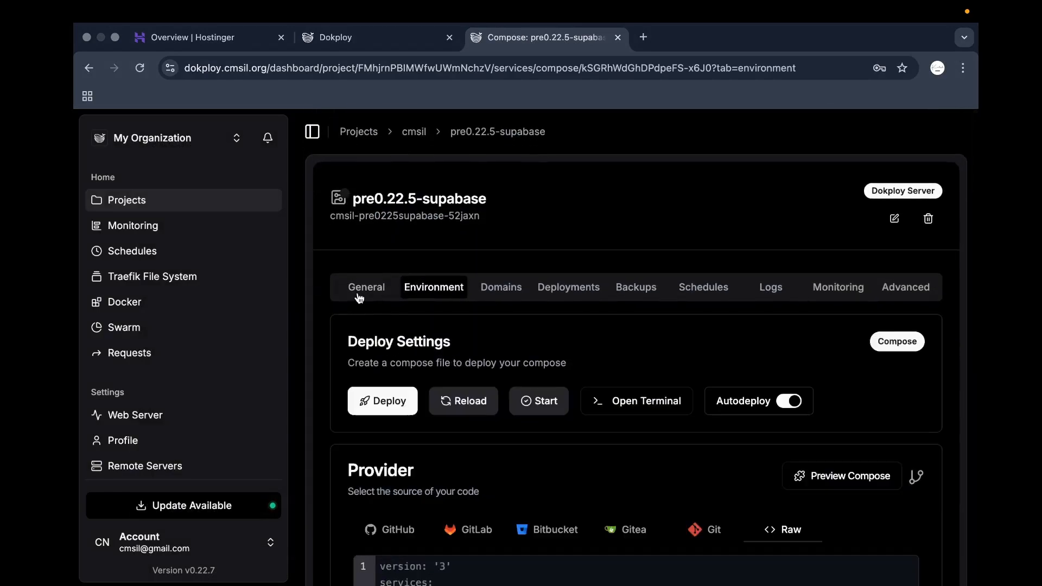
# Deploy the pre0.22.5-supabase compose and go back to the cmsil project.
pyautogui.click(387, 402)
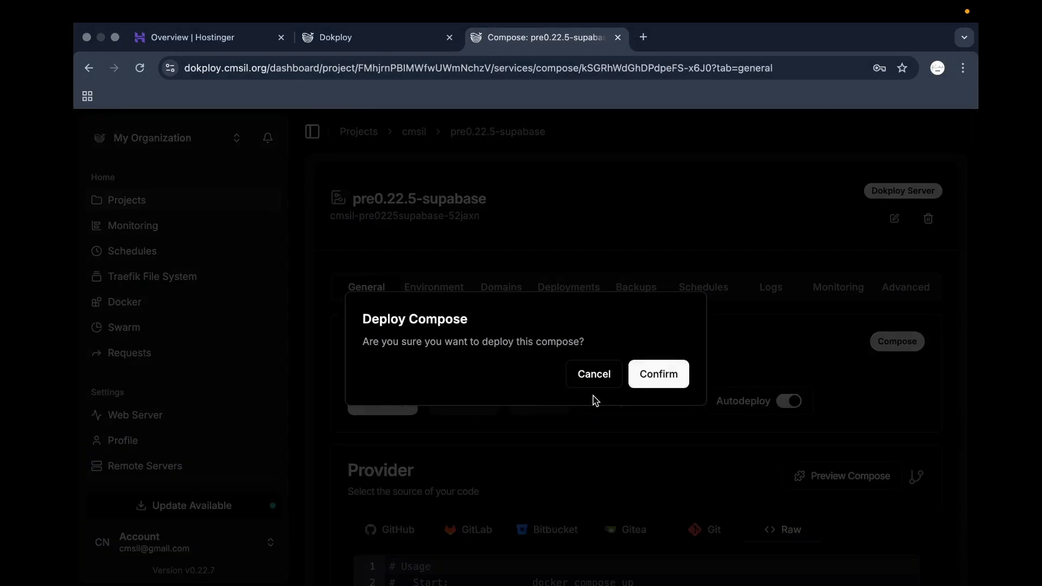
pyautogui.click(654, 373)
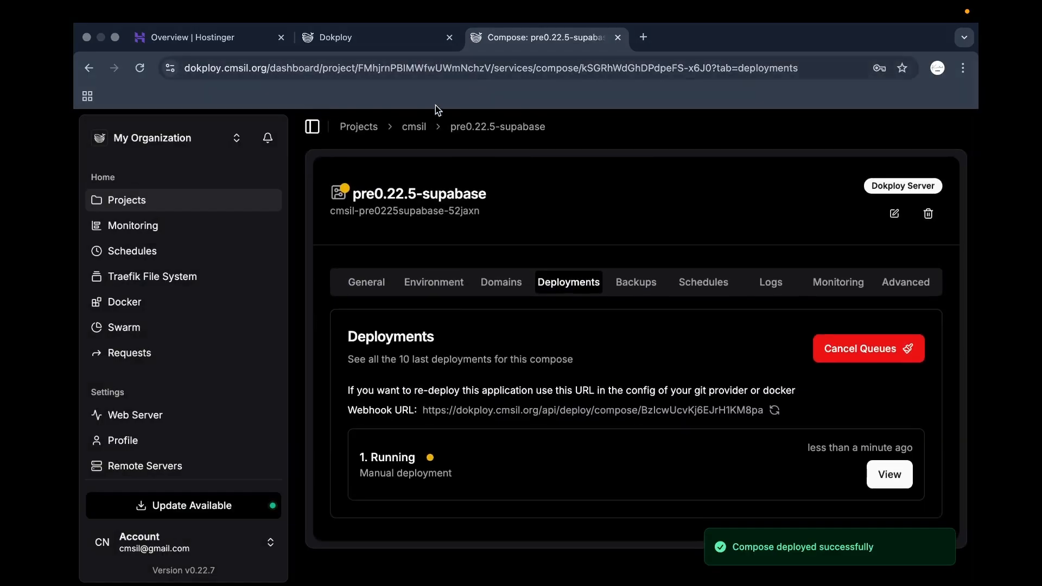
pyautogui.click(414, 125)
# Create a new application named 'frontend-cmsil' in the cmsil project.
pyautogui.click(884, 208)
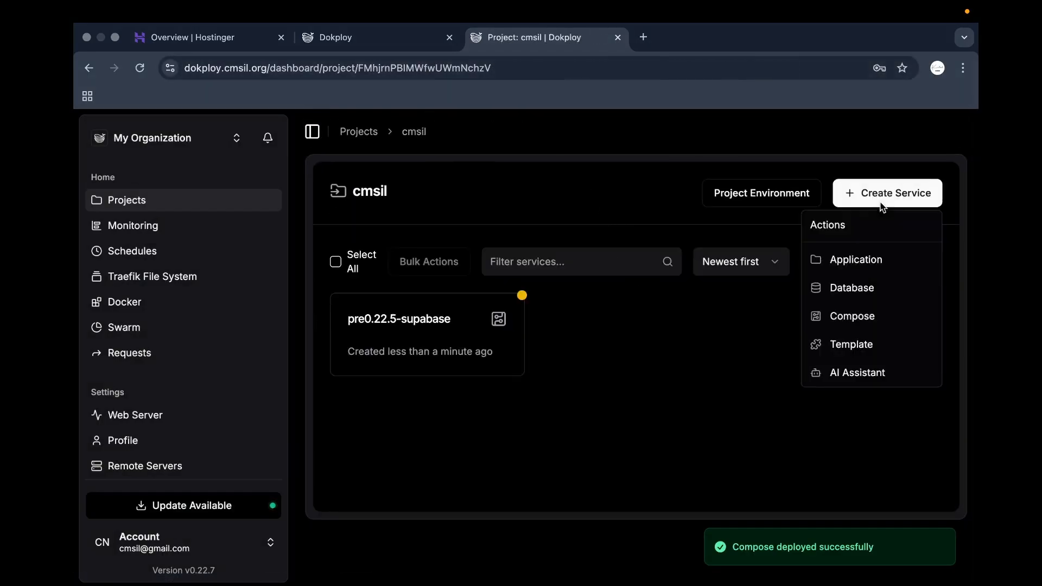
pyautogui.click(833, 260)
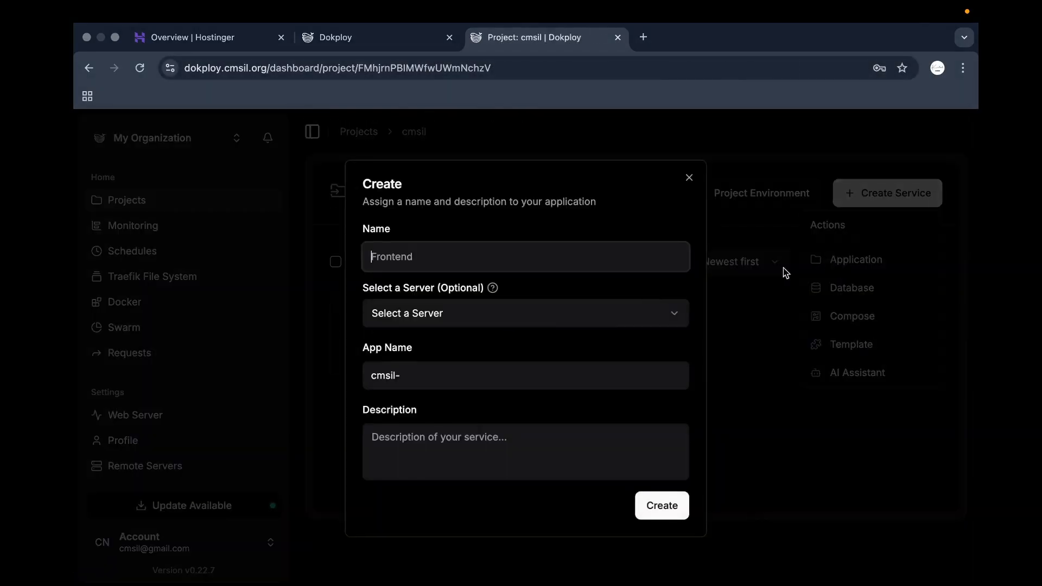
pyautogui.write('frontend-cmsil')
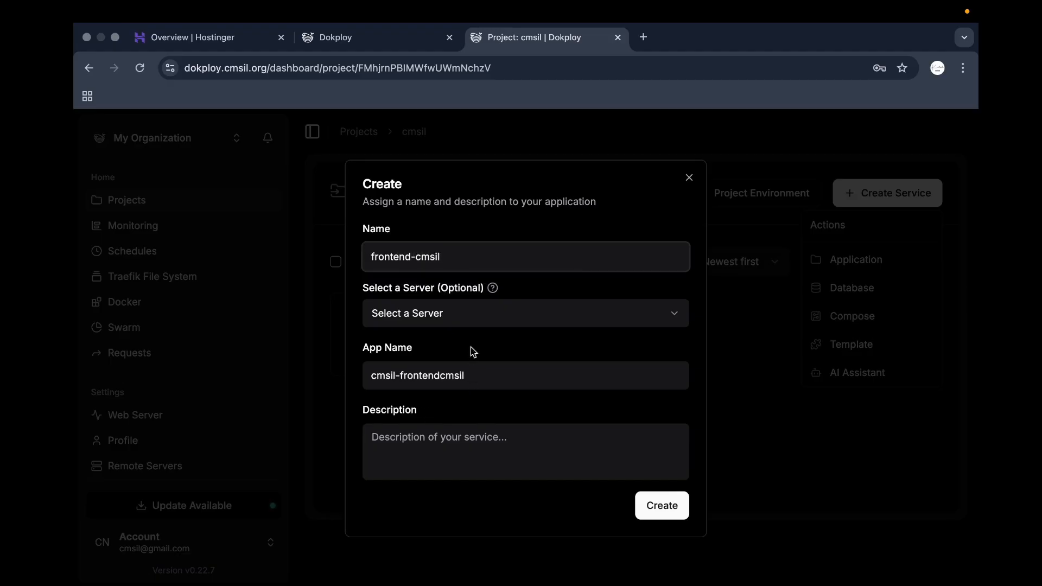
pyautogui.click(472, 214)
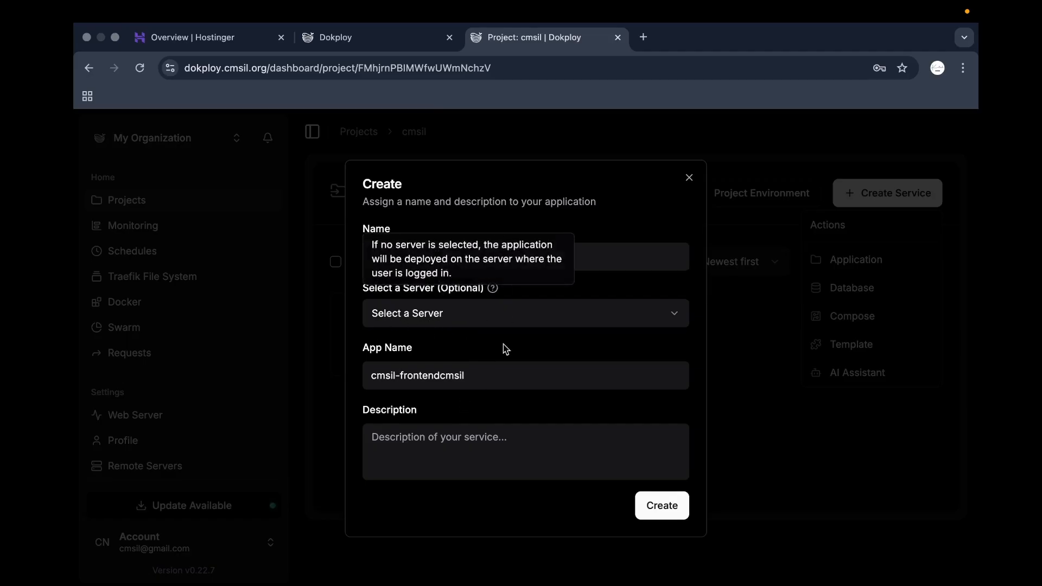
pyautogui.click(677, 503)
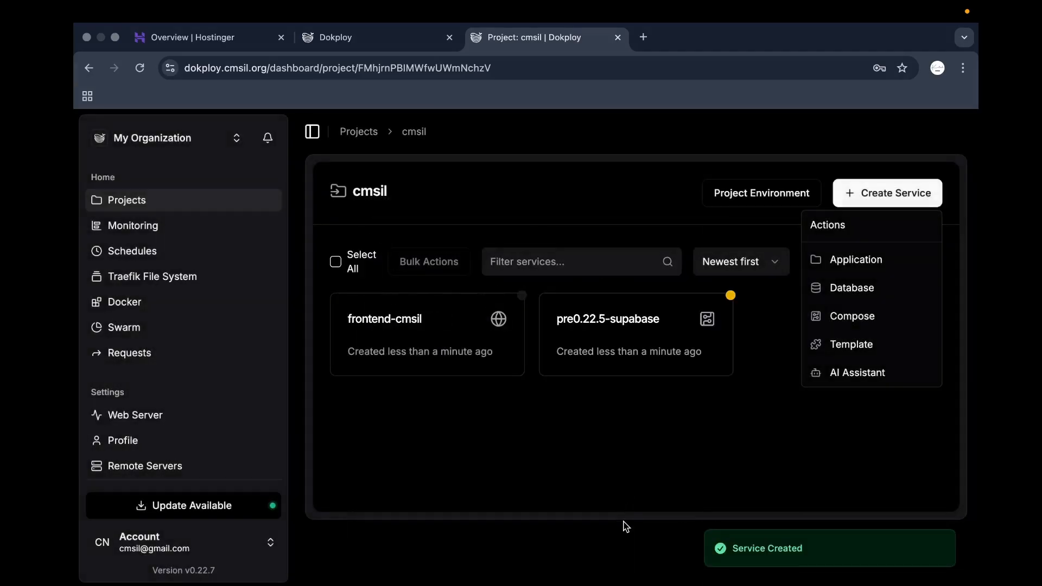
# From frontend-cmsil's Provider section, follow the GitHub notice link to the Git Providers settings.
pyautogui.click(433, 346)
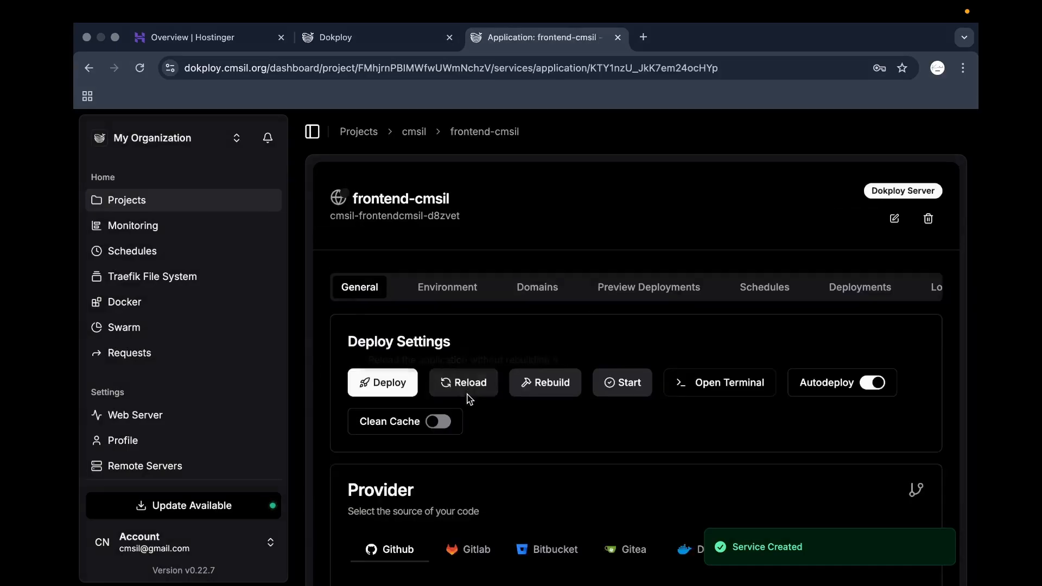
pyautogui.click(464, 385)
pyautogui.click(602, 373)
pyautogui.scroll(-2, 564, 336)
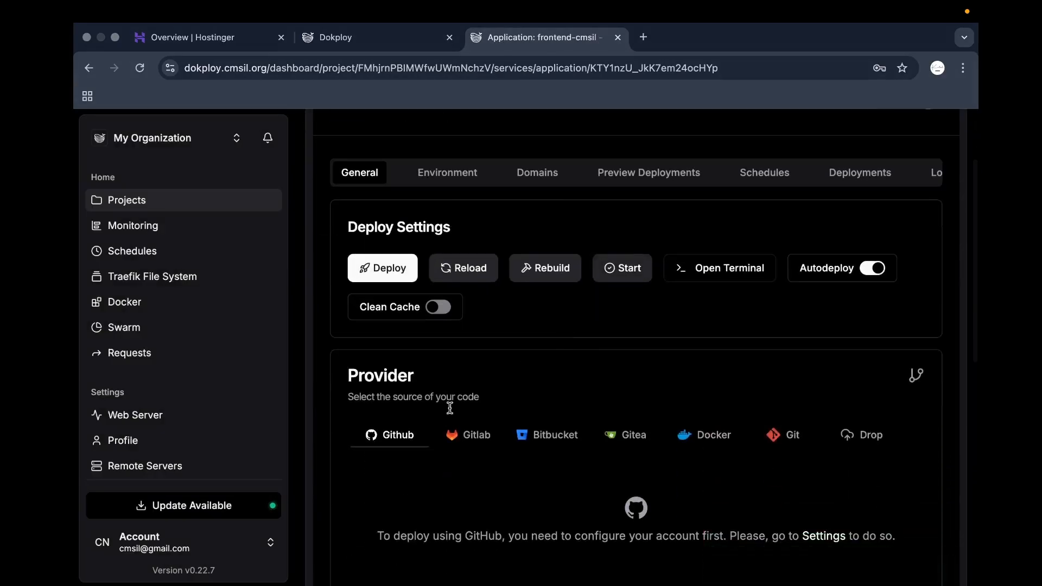
pyautogui.scroll(-2, 452, 409)
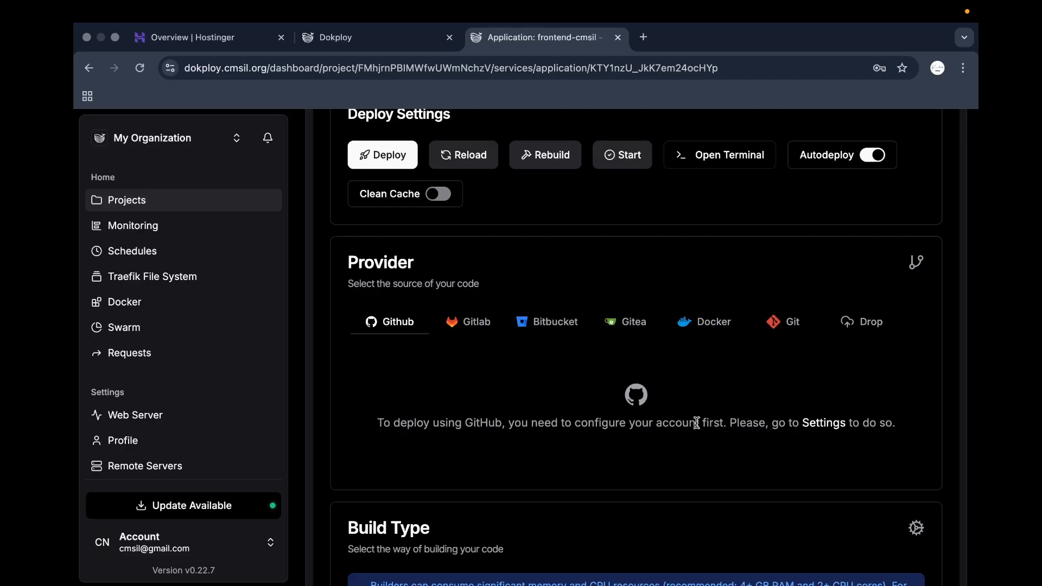
pyautogui.click(824, 423)
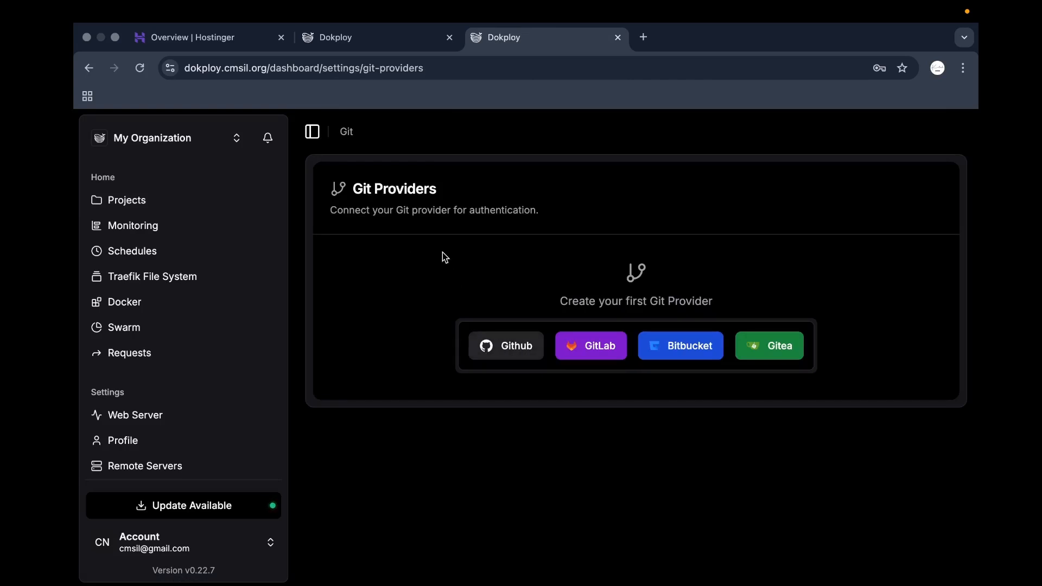
# Go to Projects > cmsil > frontend-cmsil > Domains and start Add Domain.
pyautogui.click(198, 202)
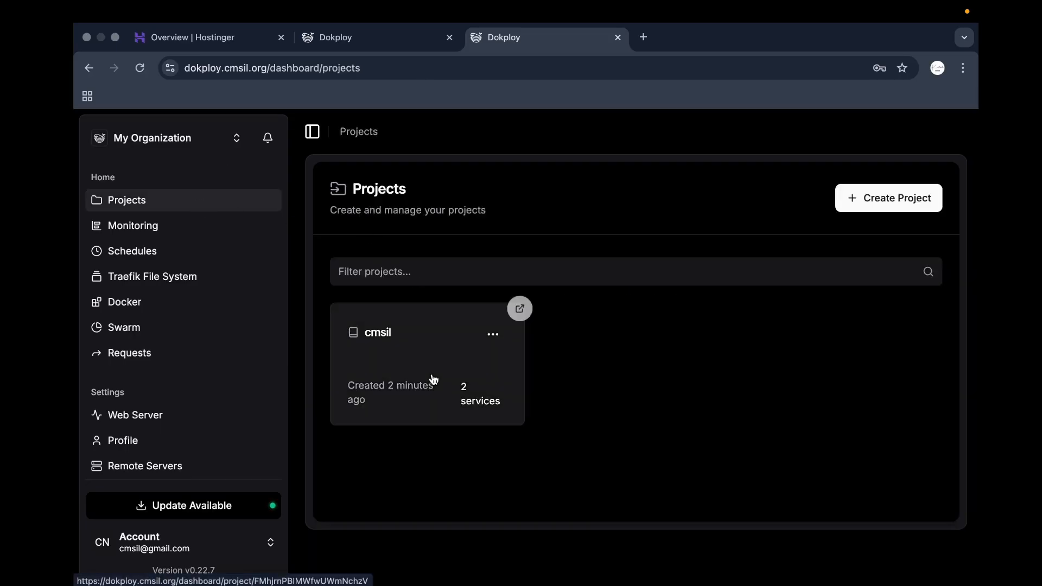
pyautogui.click(467, 380)
pyautogui.click(399, 366)
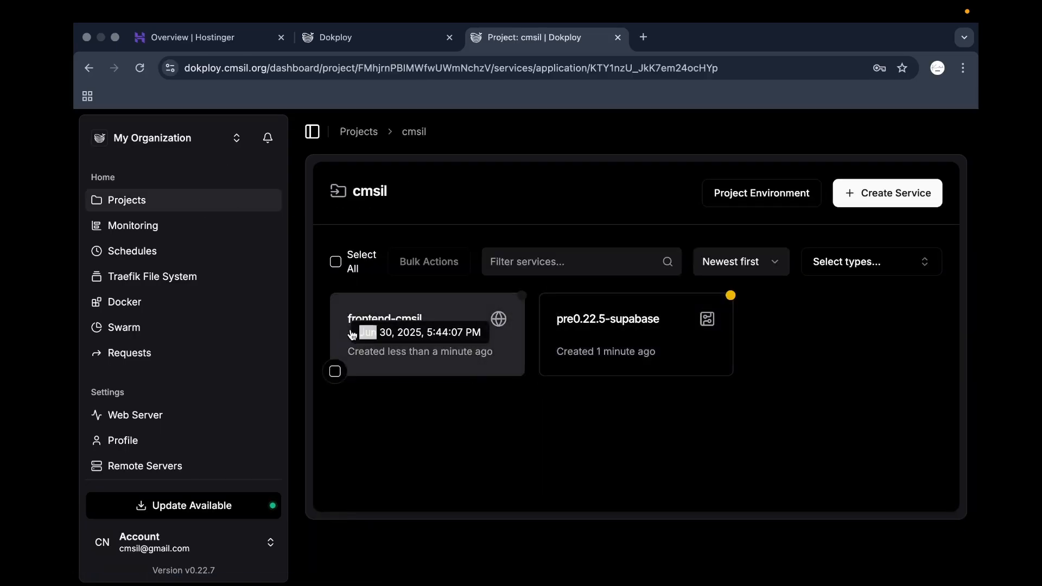
pyautogui.click(540, 290)
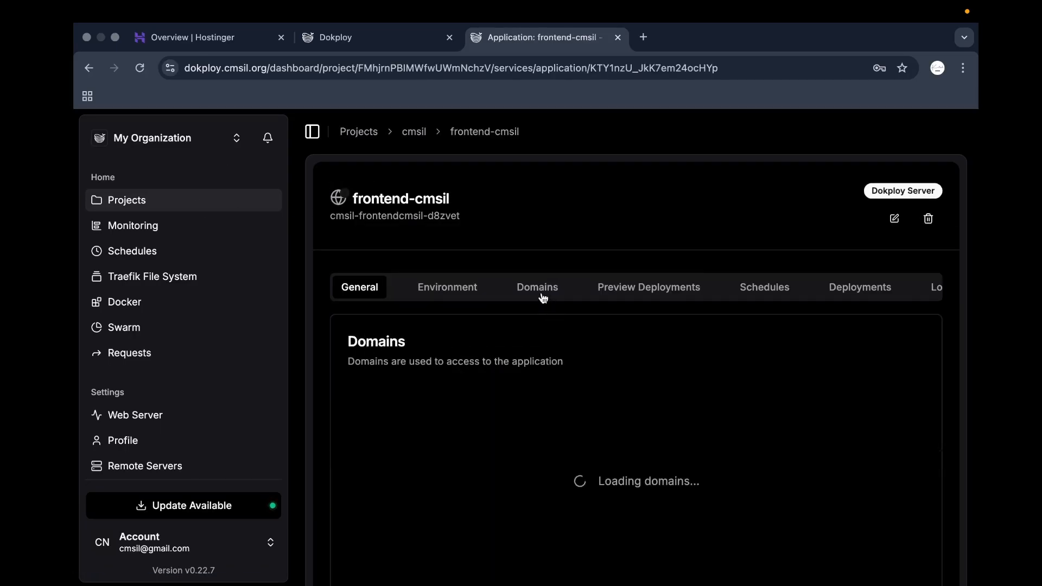
pyautogui.scroll(-2, 217, 244)
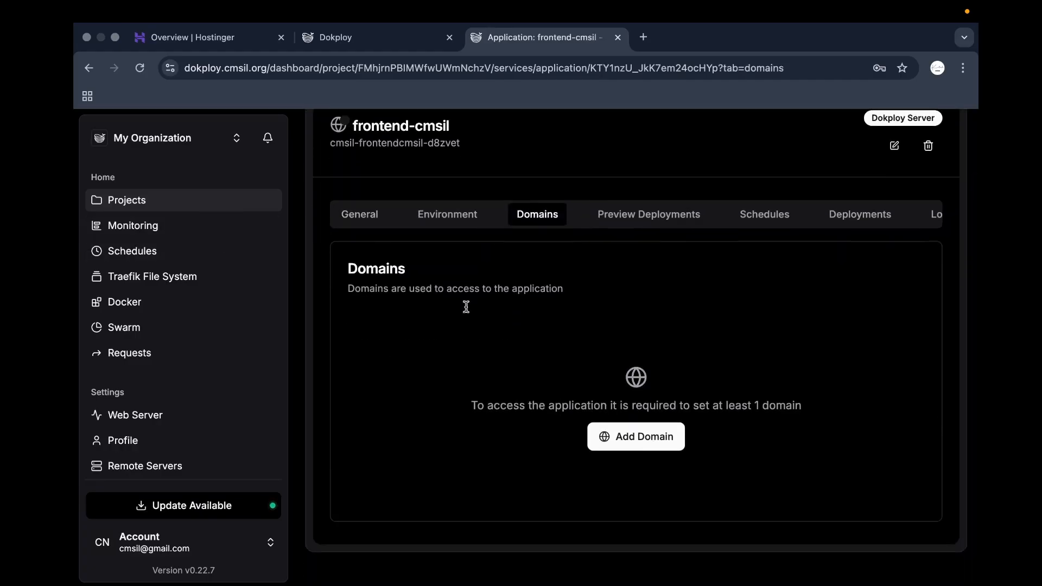
pyautogui.click(642, 444)
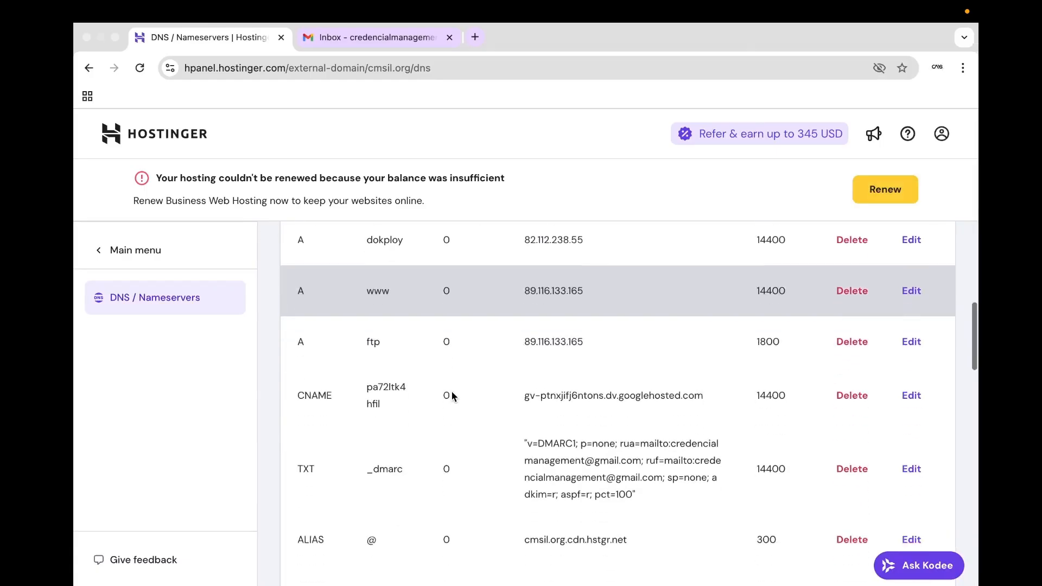
# Type 'dev' as a record name, then reopen cmsil.org's DNS records.
pyautogui.scroll(-2, 451, 390)
pyautogui.scroll(10, 451, 392)
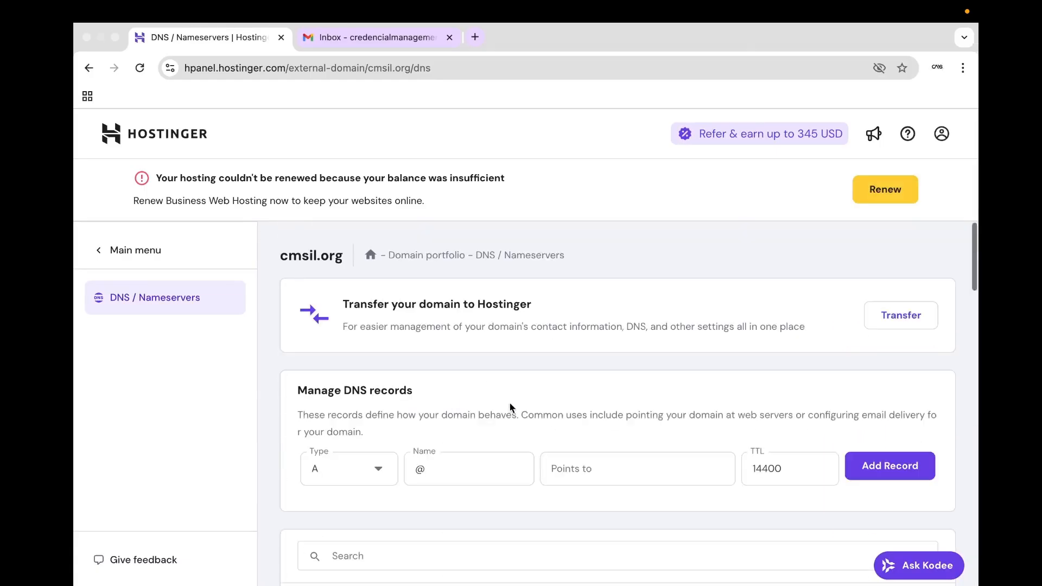
pyautogui.click(495, 476)
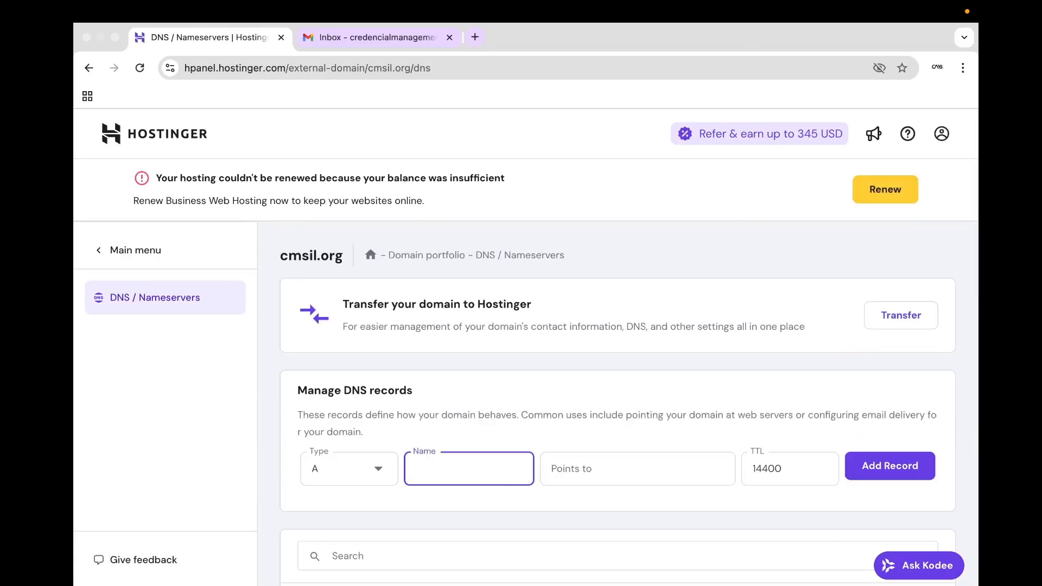
pyautogui.write('dev')
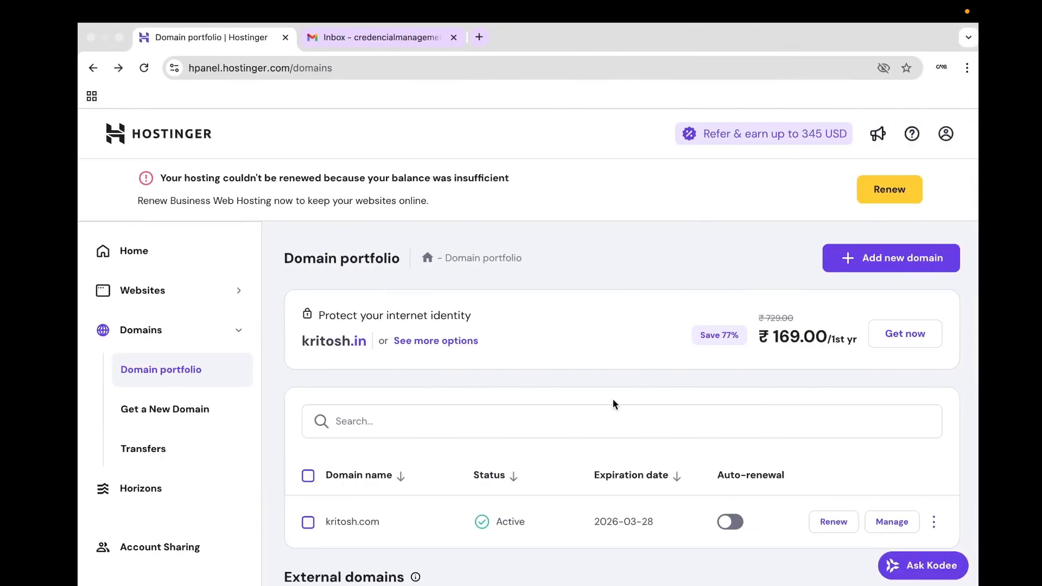
pyautogui.scroll(-6, 594, 407)
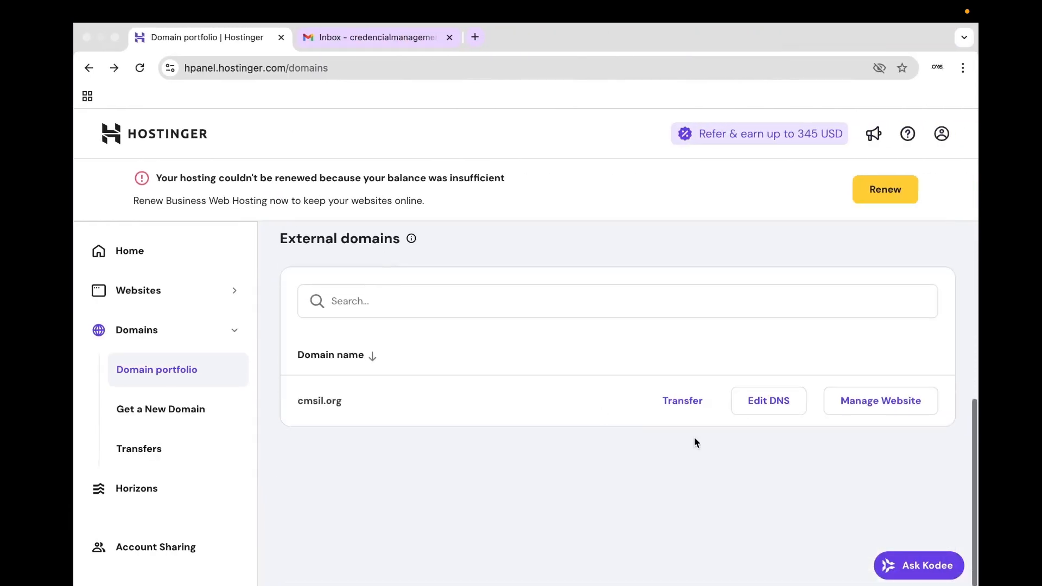
pyautogui.click(767, 400)
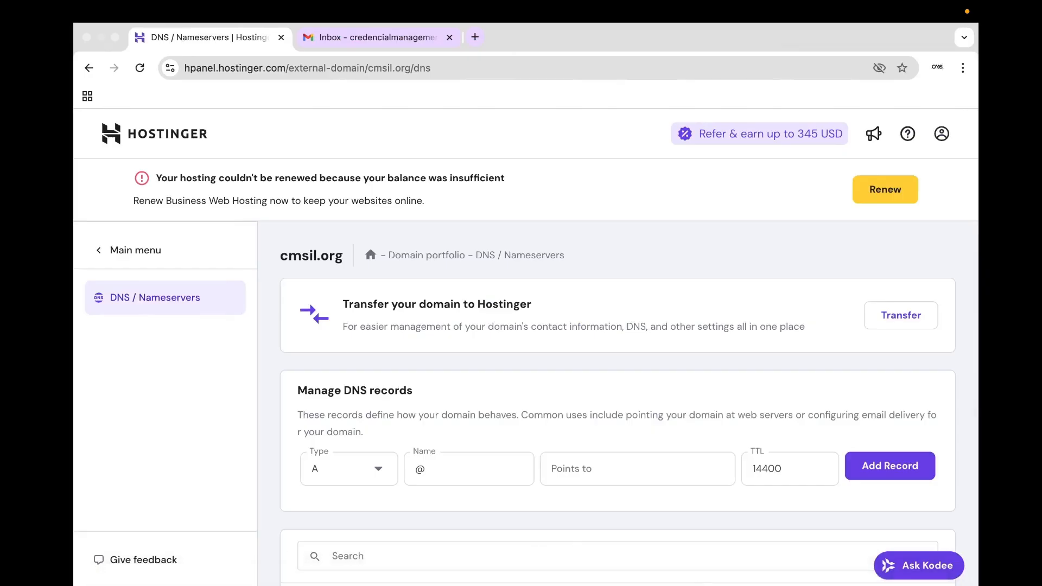
# Replace the new A record's default '@' name with 'dev'.
pyautogui.moveTo(770, 583)
pyautogui.scroll(-2, 617, 453)
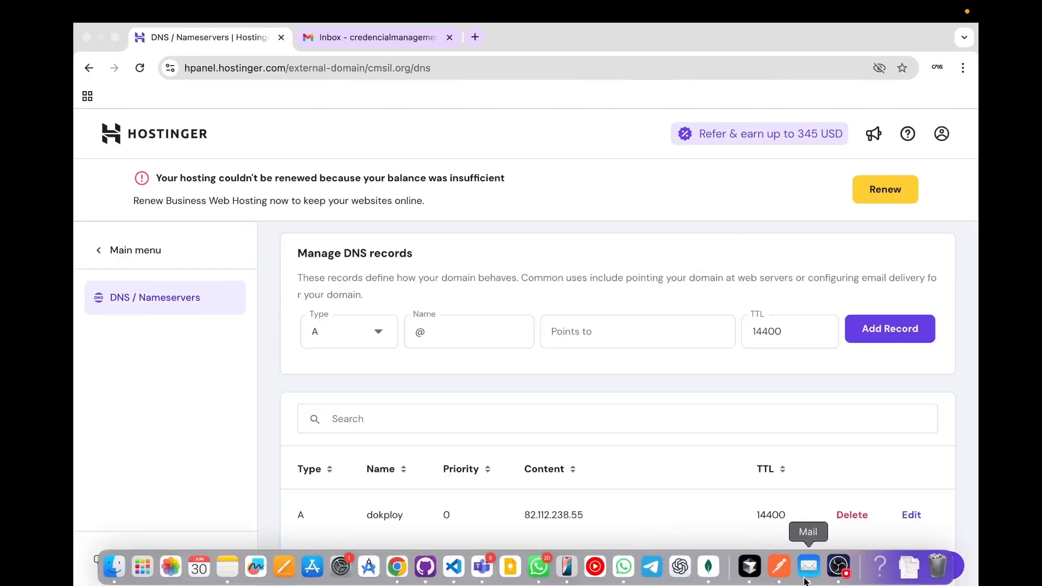
pyautogui.click(841, 570)
pyautogui.click(961, 408)
pyautogui.hotkey('ctrl', 'Left')
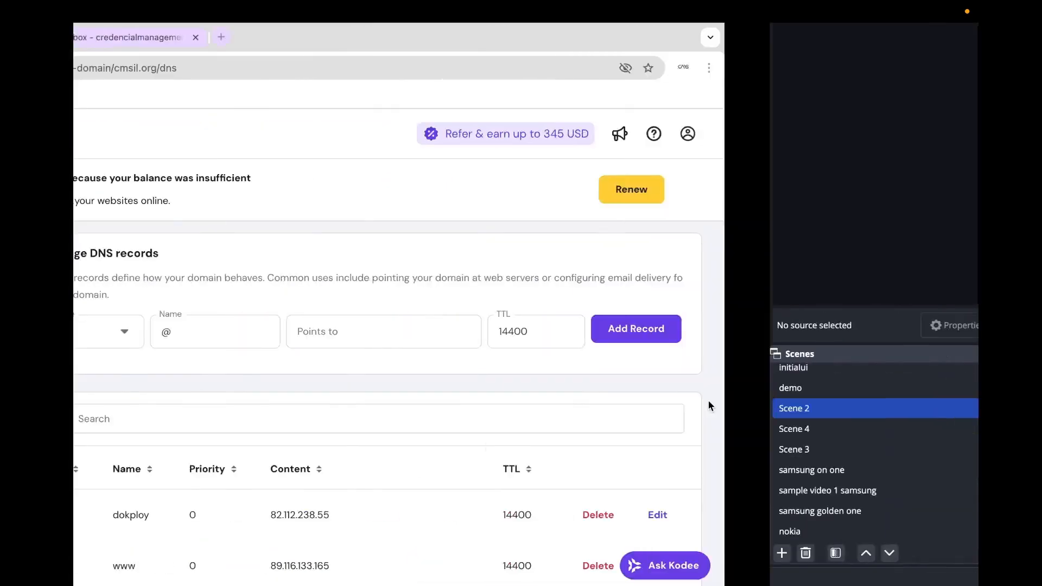
pyautogui.scroll(-3, 445, 308)
pyautogui.click(450, 259)
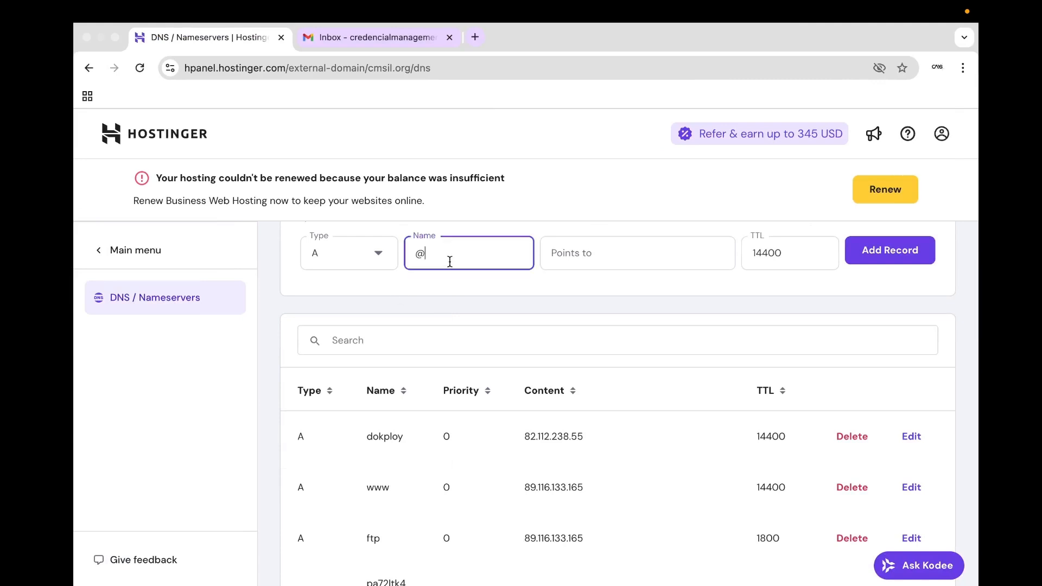
pyautogui.press('BackSpace')
pyautogui.write('dev')
pyautogui.click(491, 223)
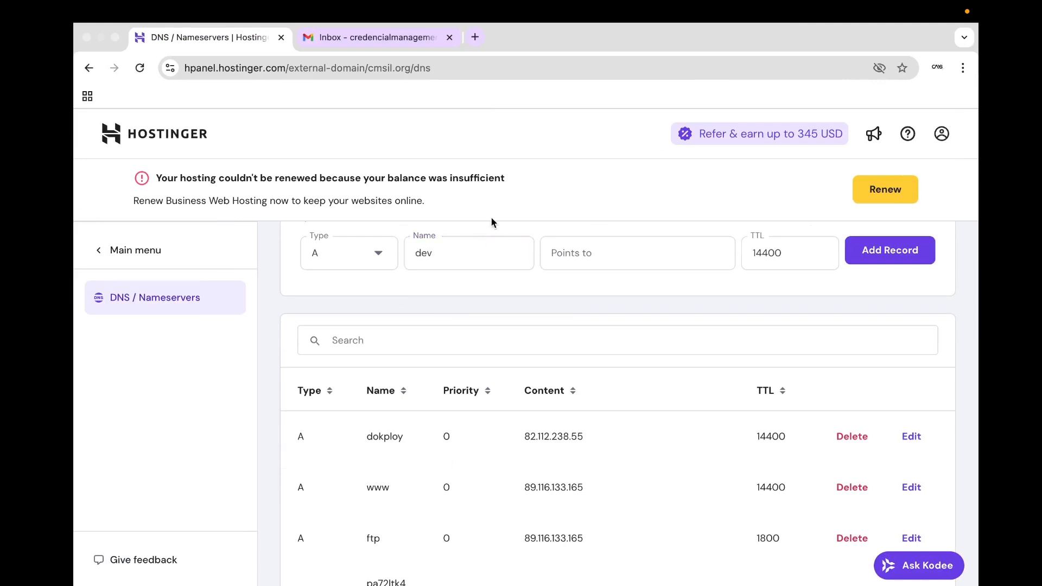
pyautogui.scroll(1, 461, 269)
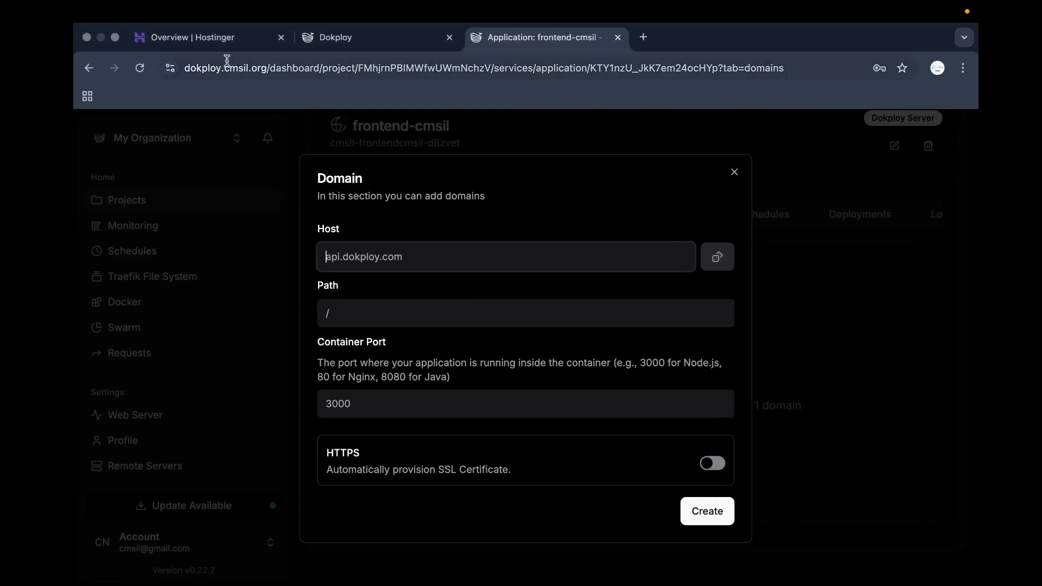
# Paste the server address into Points to, trimming it to the bare IP 82.112.238.55.
pyautogui.click(327, 39)
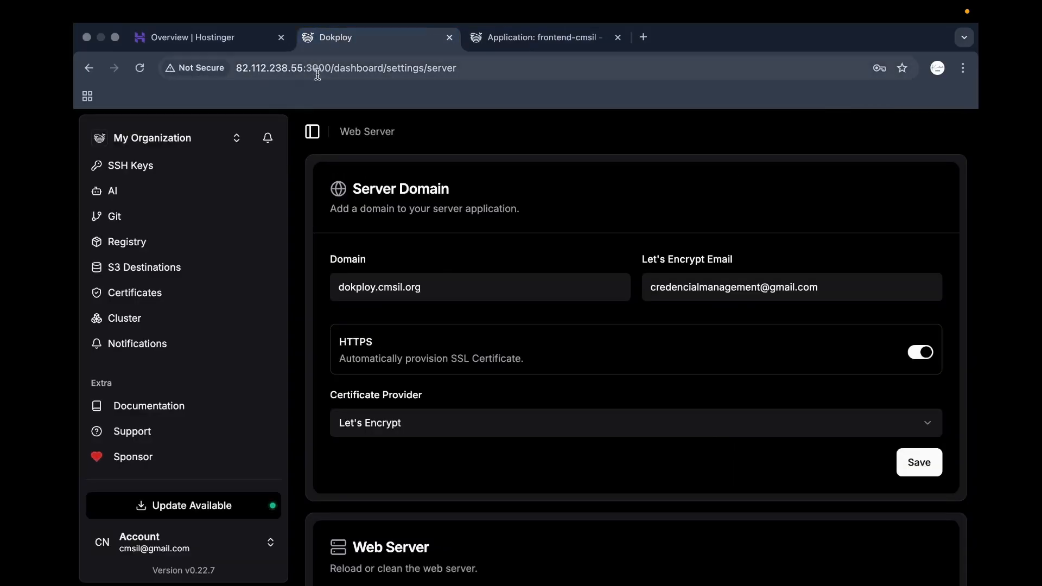
pyautogui.moveTo(303, 69); pyautogui.dragTo(217, 74)
pyautogui.press('super+c')
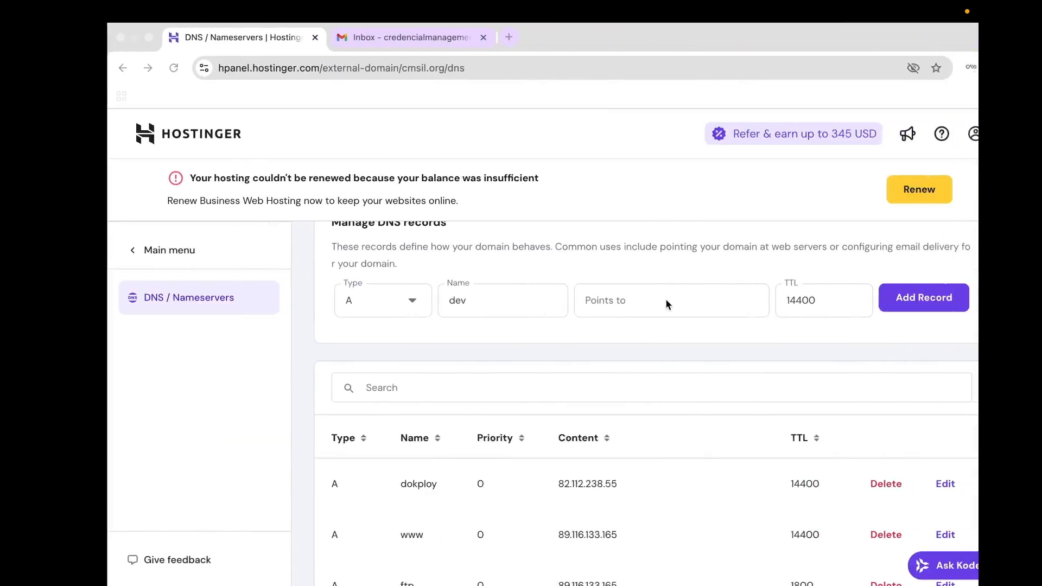
pyautogui.click(600, 298)
pyautogui.press('super+v')
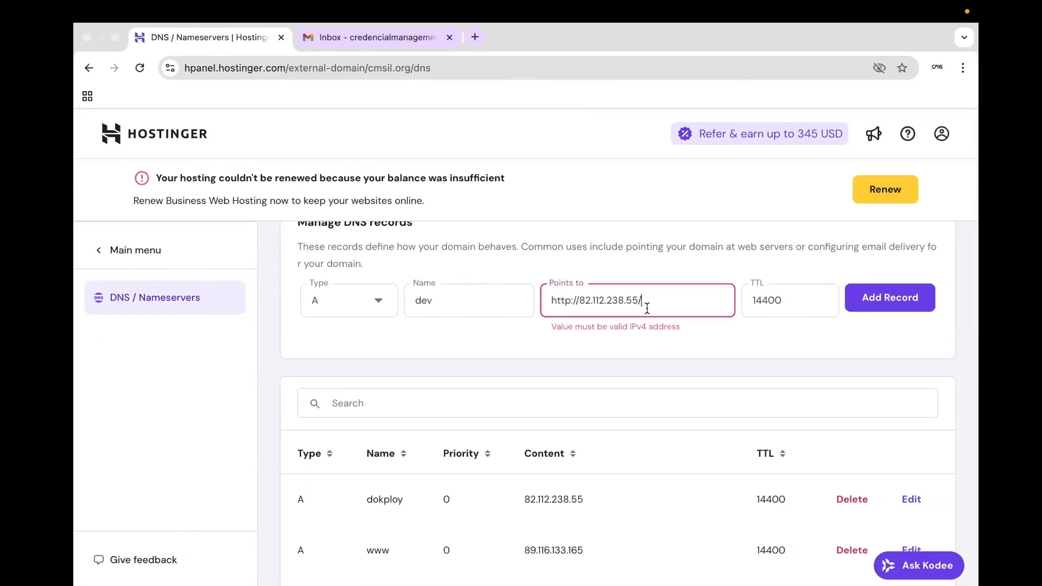
pyautogui.press('BackSpace')
pyautogui.moveTo(580, 301); pyautogui.dragTo(537, 306)
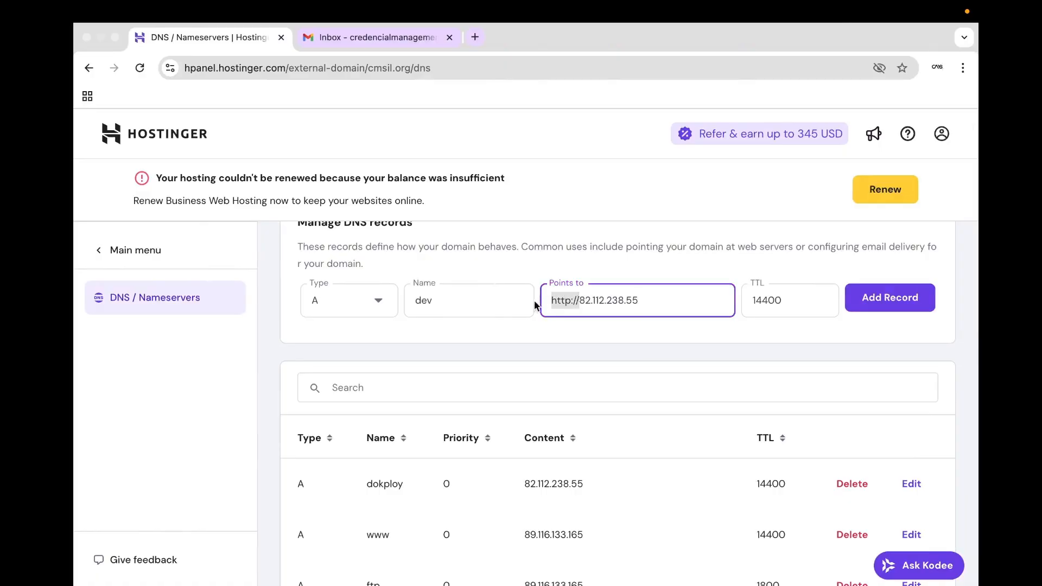
pyautogui.press('BackSpace')
pyautogui.click(571, 264)
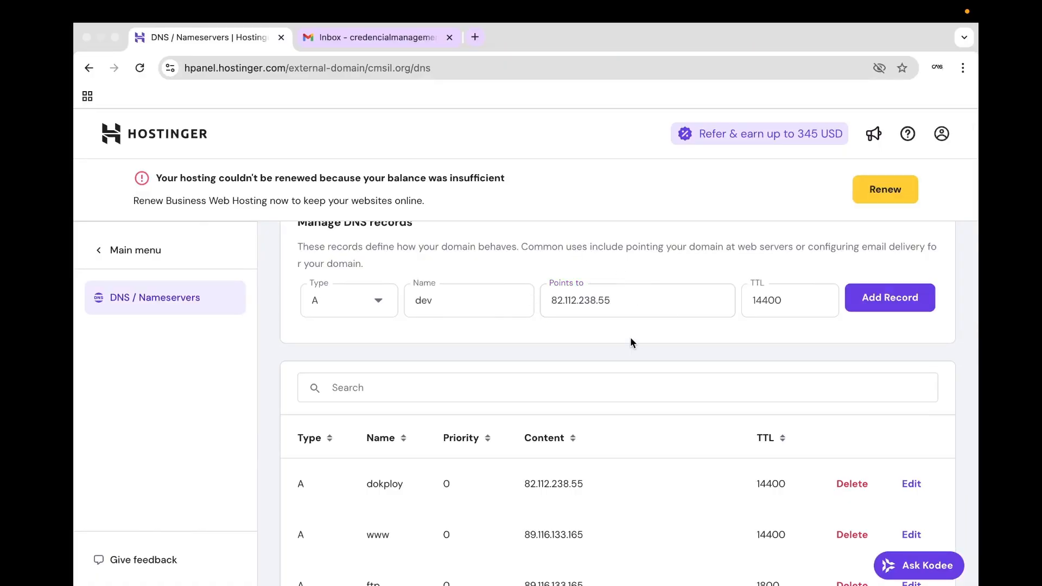
# Open the Dokploy projects list, reselect the server IP in its URL, and return to Hostinger.
pyautogui.hotkey('ctrl', 'Left')
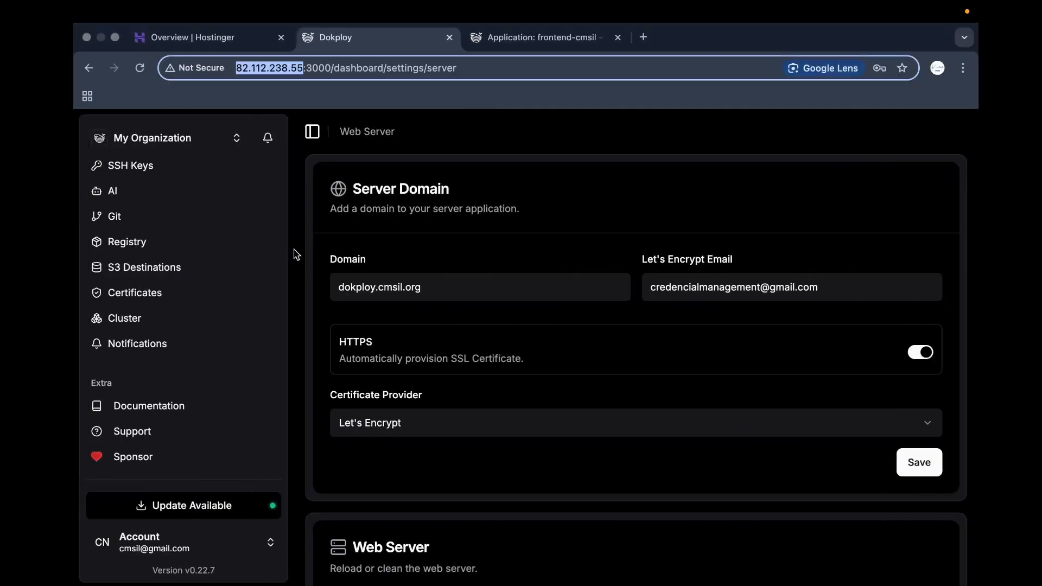
pyautogui.scroll(5, 217, 255)
pyautogui.scroll(3, 179, 302)
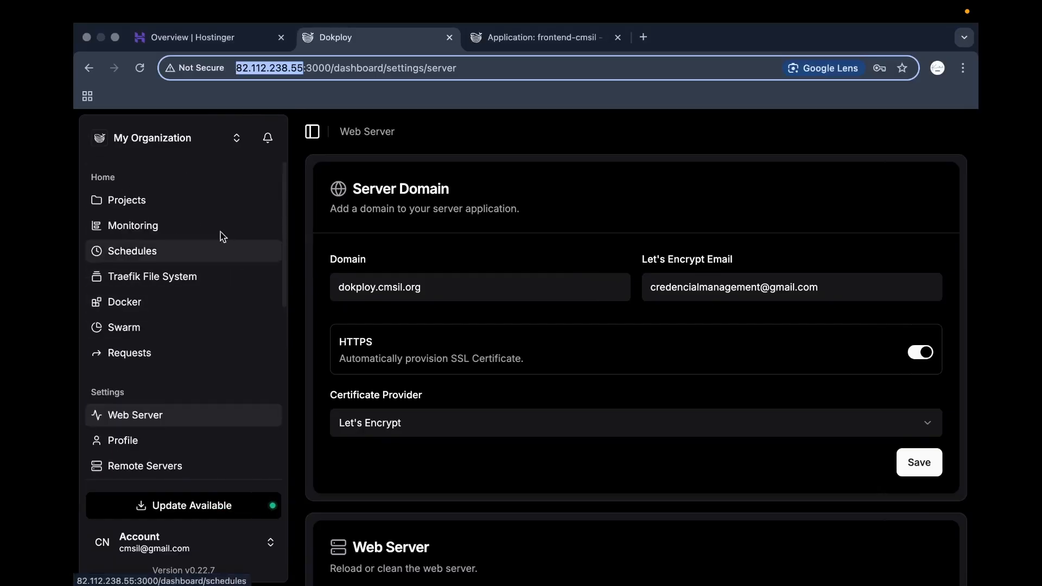
pyautogui.click(210, 200)
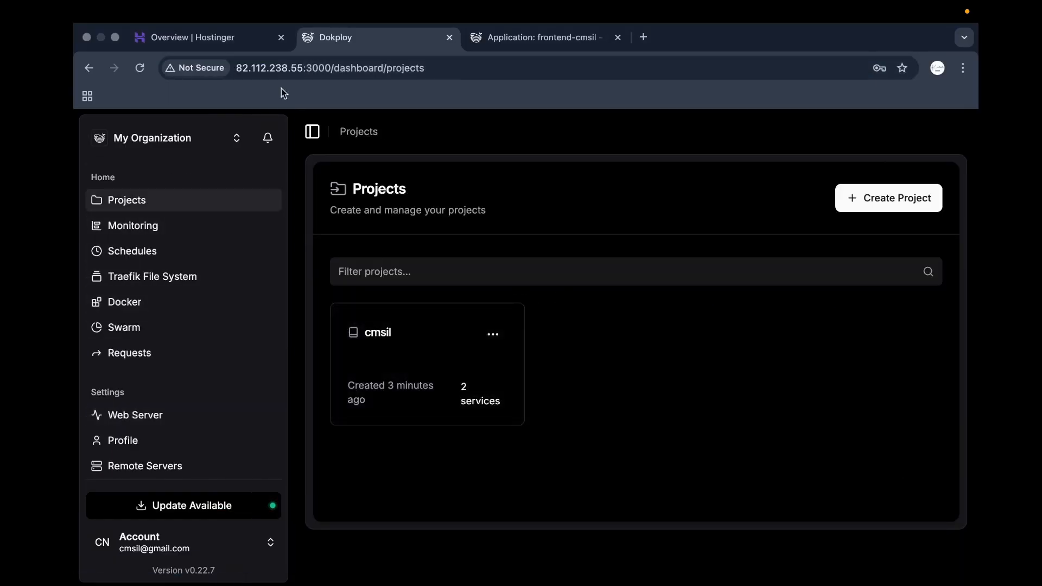
pyautogui.moveTo(304, 70); pyautogui.dragTo(223, 72)
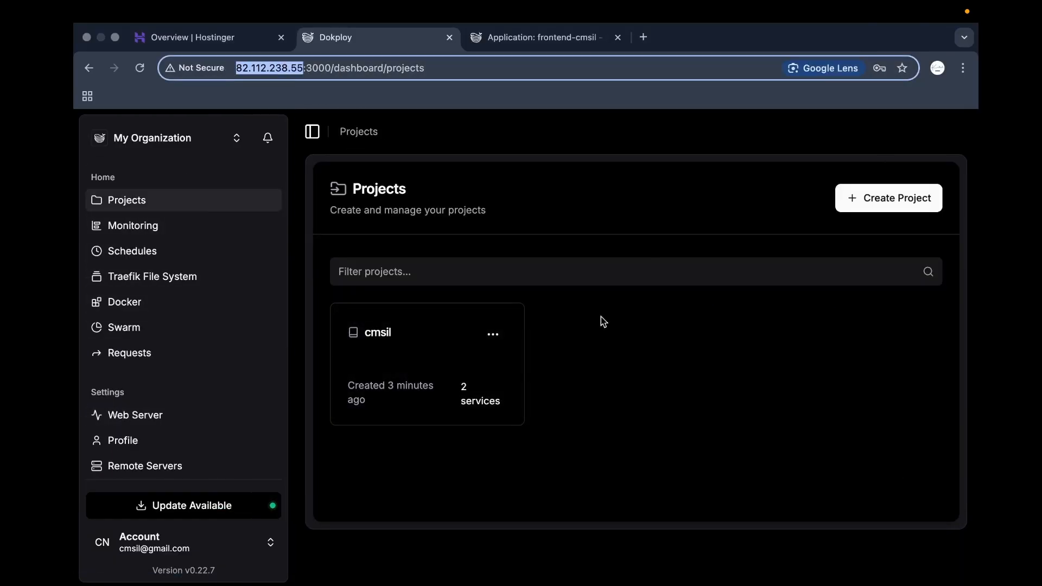
pyautogui.click(646, 363)
pyautogui.hotkey('ctrl', 'Right')
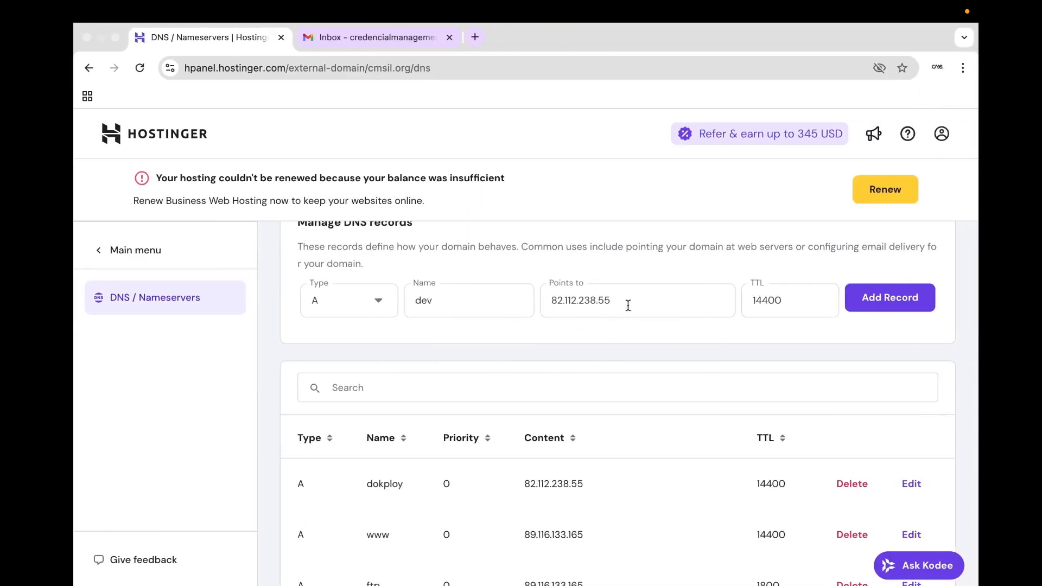
# Add the dev A record pointing to 82.112.238.55, confirming it as an additional A record.
pyautogui.click(888, 314)
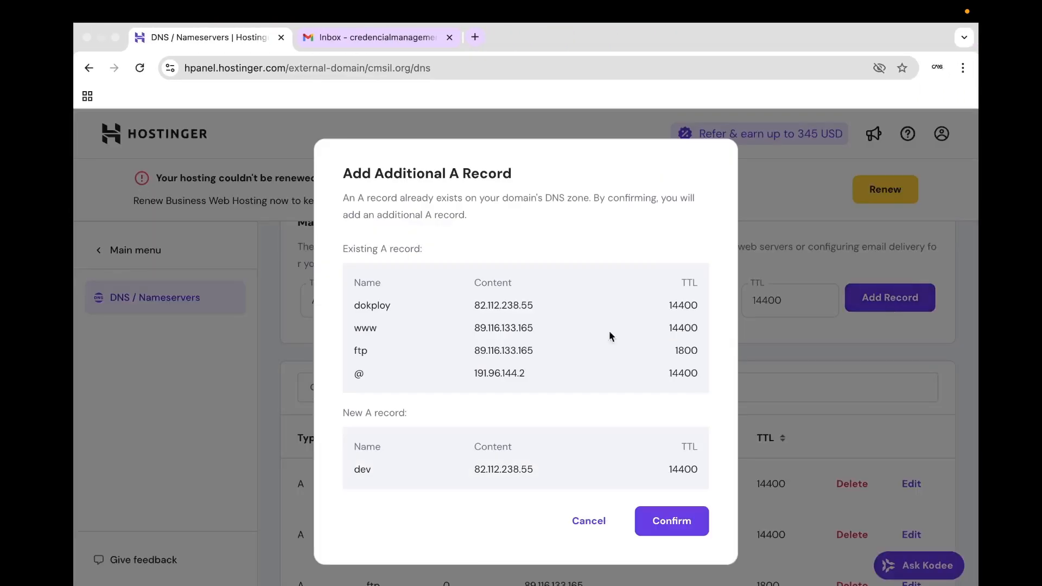
pyautogui.click(666, 523)
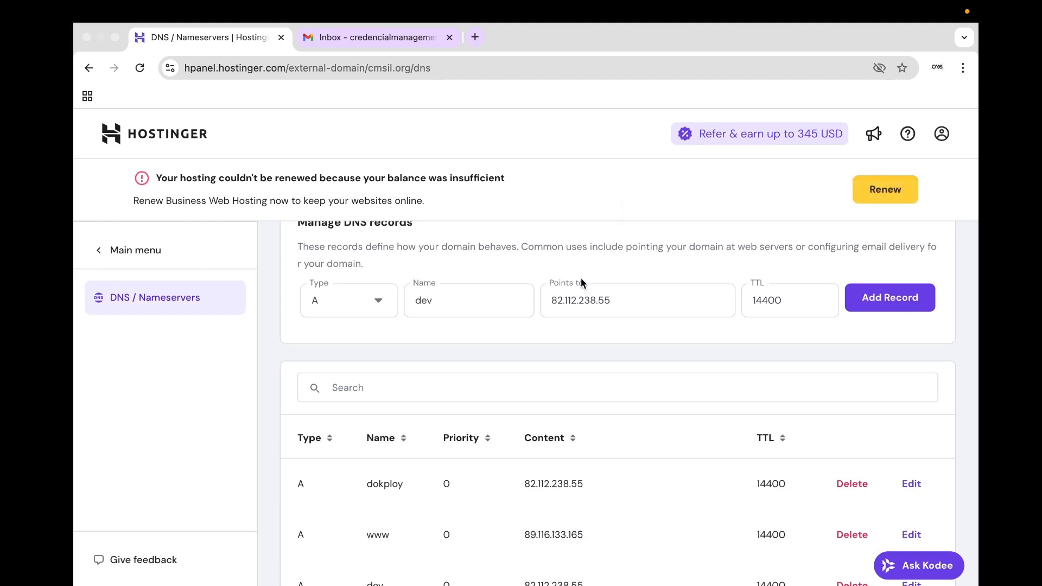
pyautogui.scroll(-15, 574, 310)
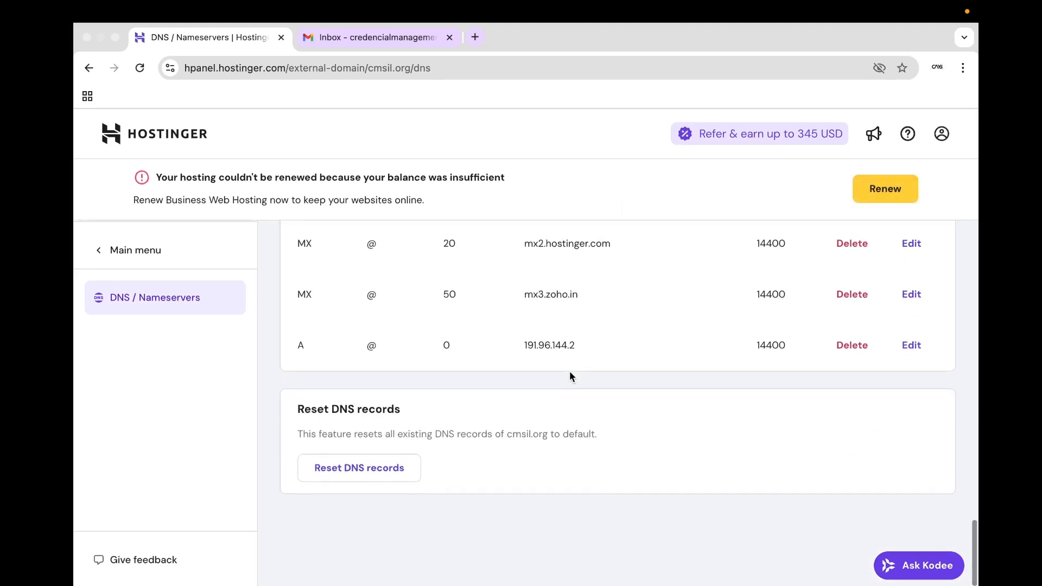
pyautogui.scroll(3, 558, 307)
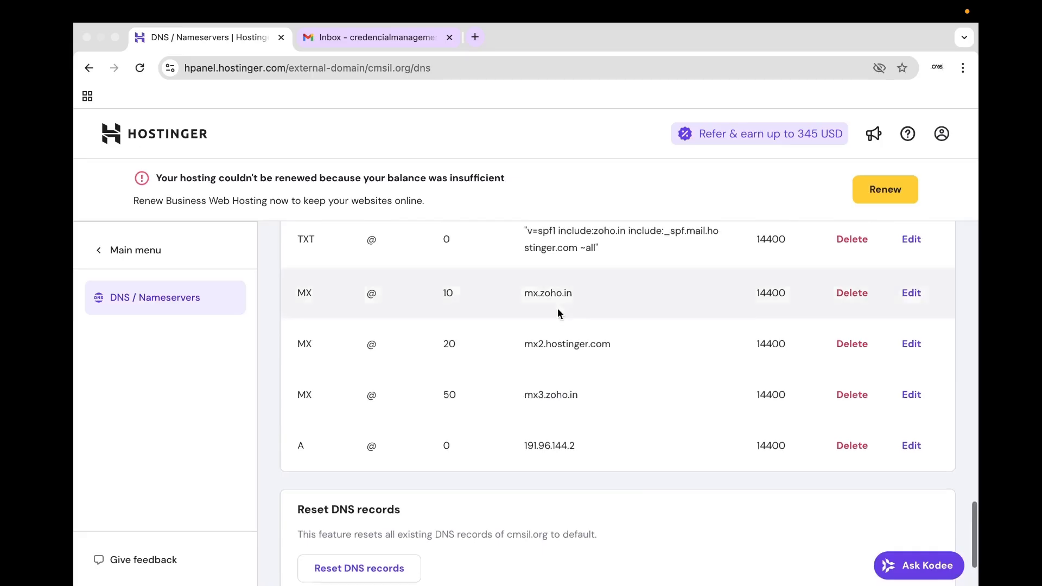
pyautogui.scroll(-3, 565, 320)
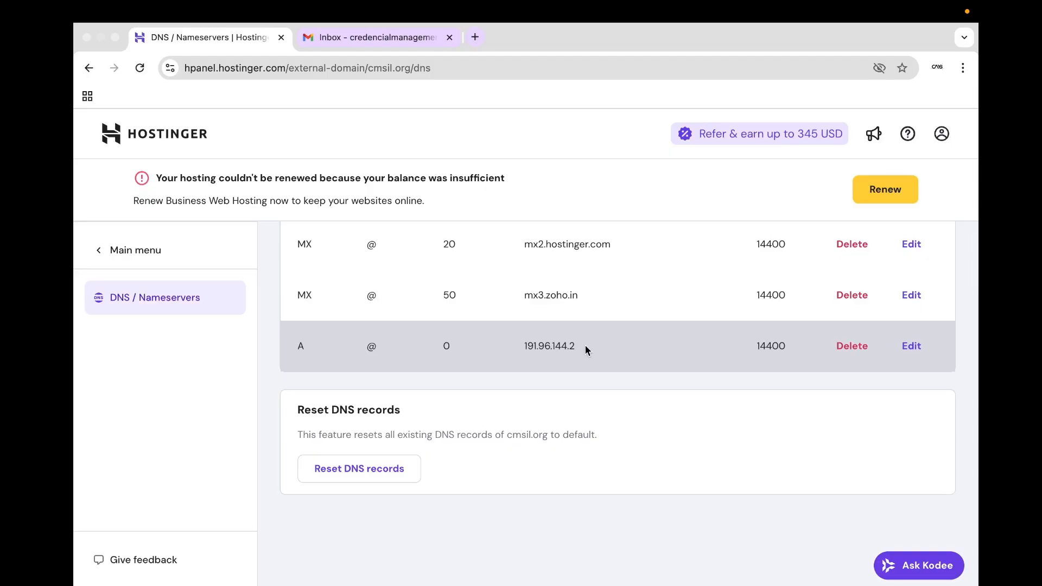
# Compare the root record's IP 191.96.144.2 with the server IP in the Dokploy URL.
pyautogui.moveTo(585, 345); pyautogui.dragTo(524, 346)
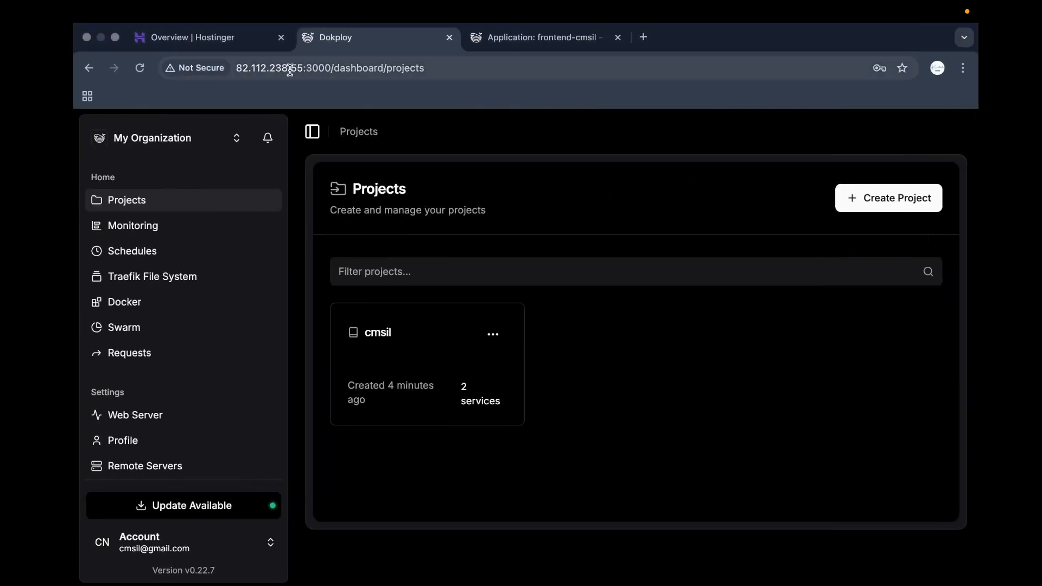
pyautogui.moveTo(302, 63); pyautogui.dragTo(237, 67)
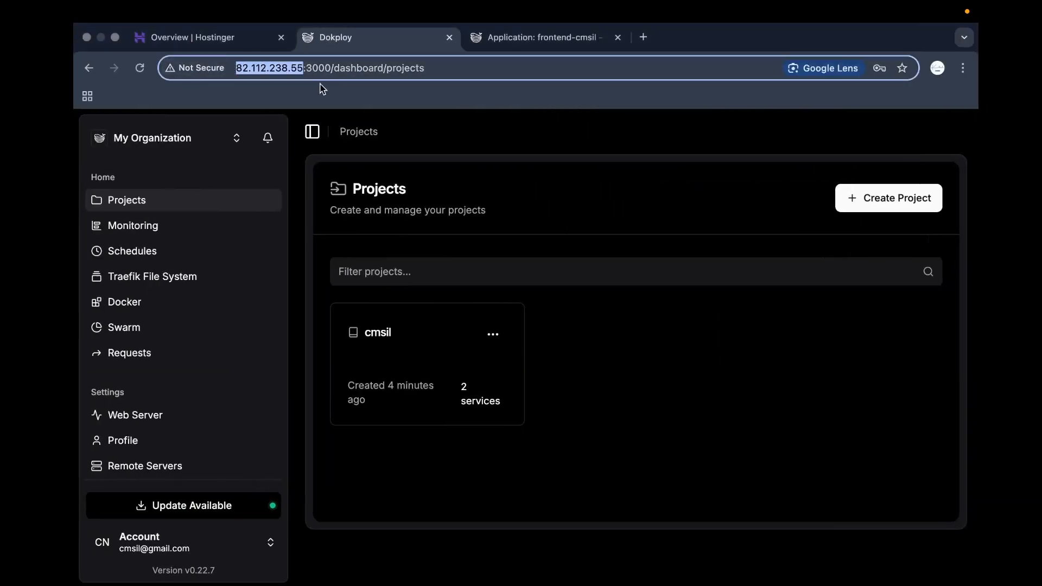
pyautogui.hotkey('ctrl', 'Right')
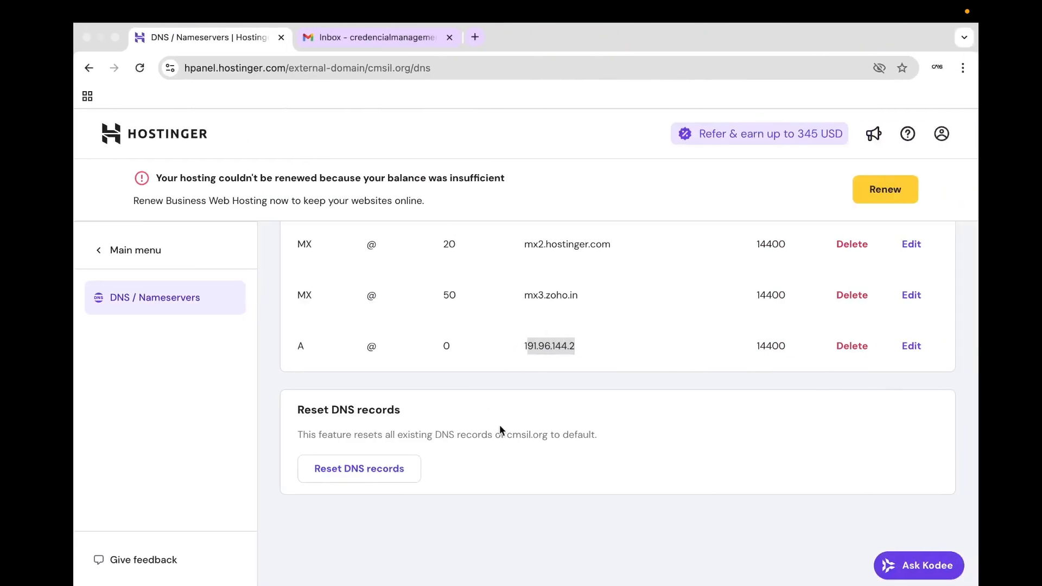
pyautogui.scroll(15, 542, 372)
pyautogui.scroll(10, 541, 366)
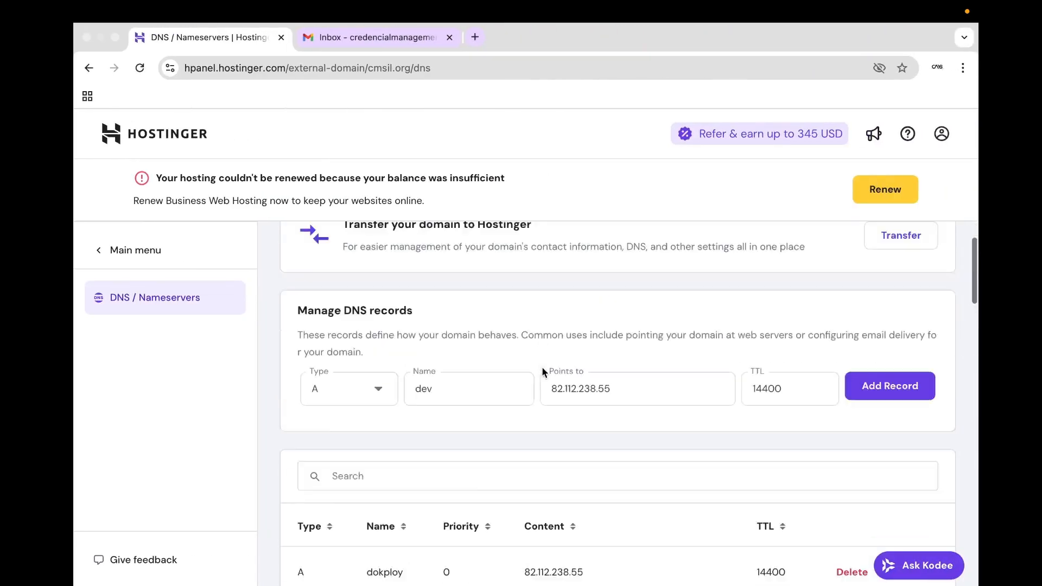
pyautogui.scroll(-6, 380, 331)
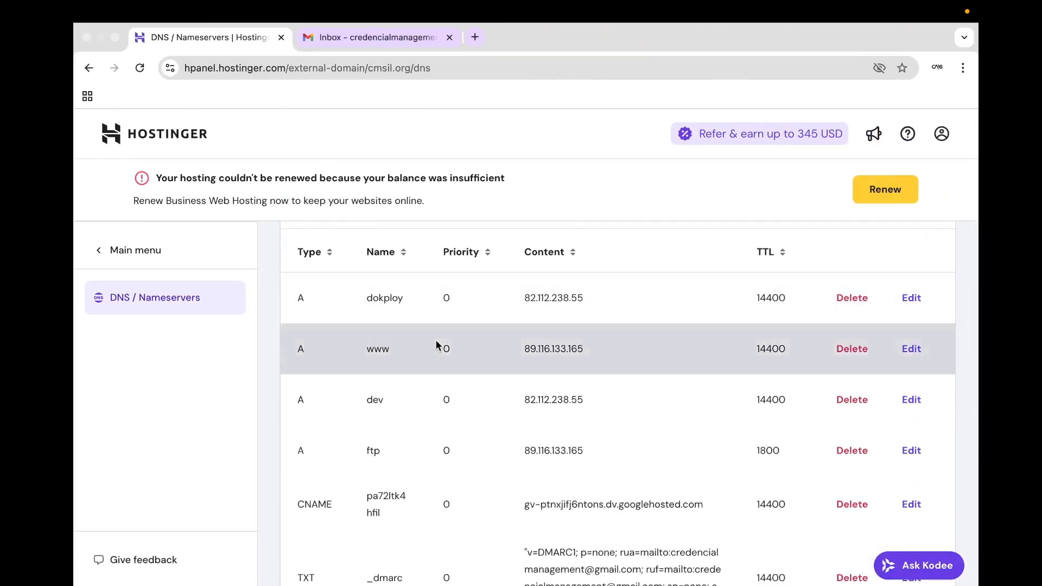
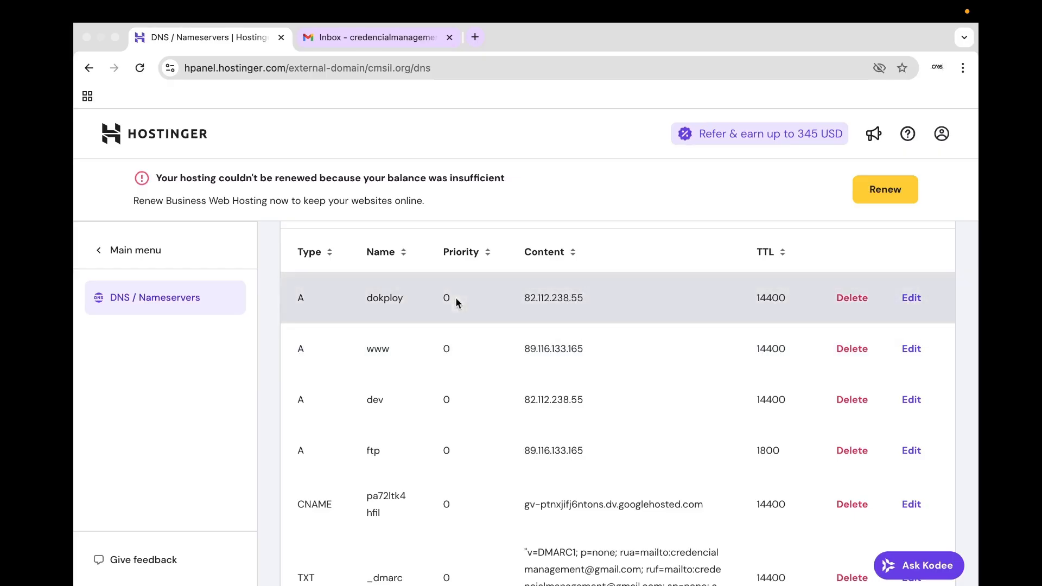
# Switch to the Dokploy desktop and open the cmsil project's services list.
pyautogui.hotkey('ctrl', 'Left')
pyautogui.click(441, 371)
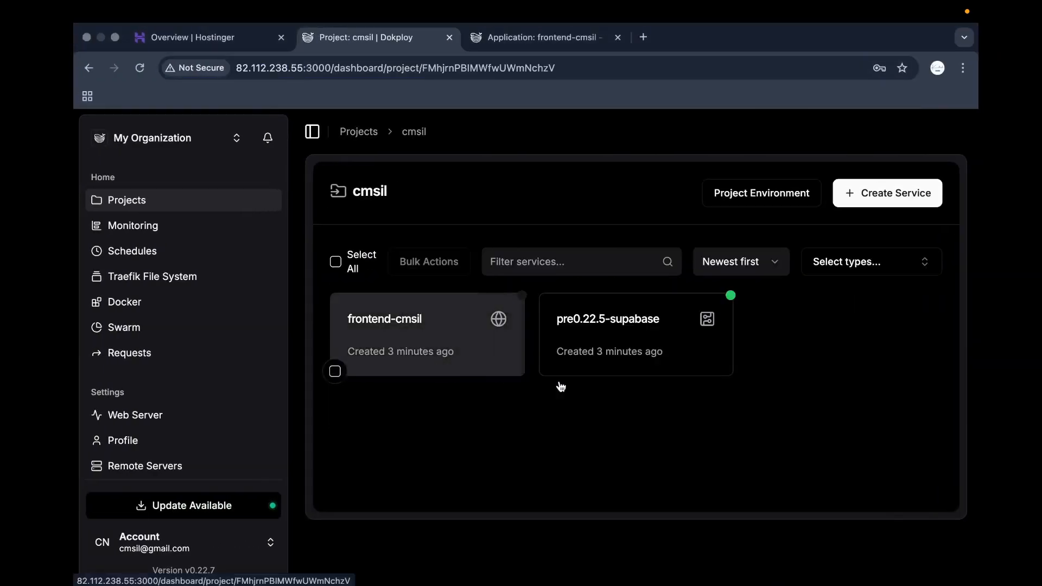
# Open frontend-cmsil's Domains and start a new domain, cross-checking the DNS records.
pyautogui.click(454, 351)
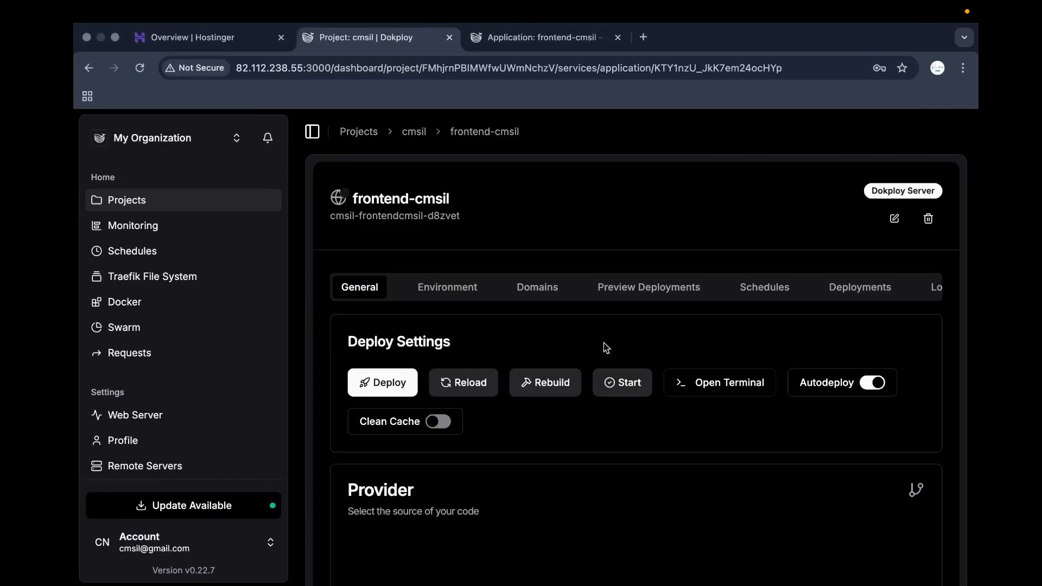
pyautogui.click(531, 291)
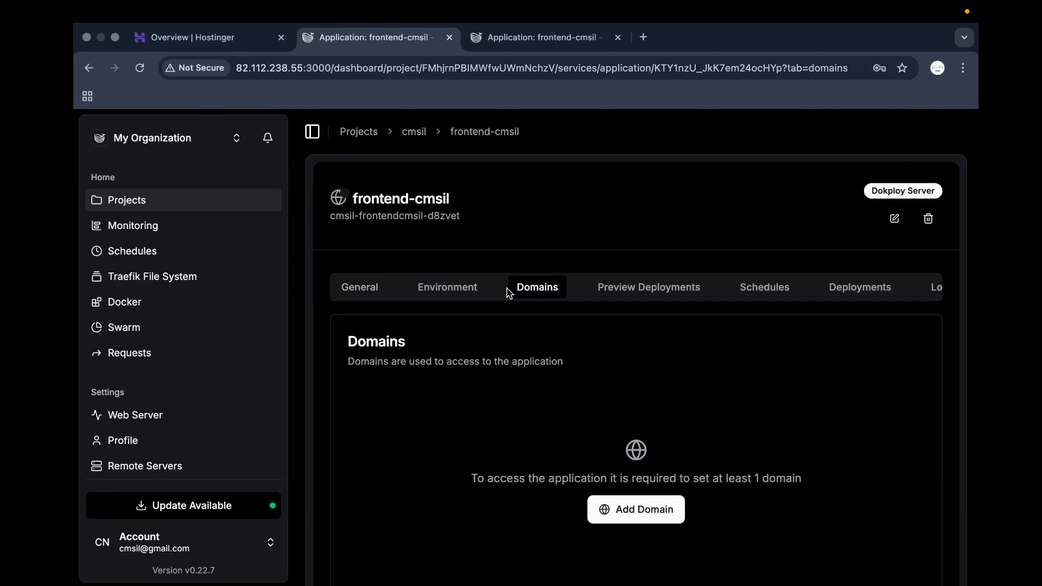
pyautogui.scroll(-3, 529, 361)
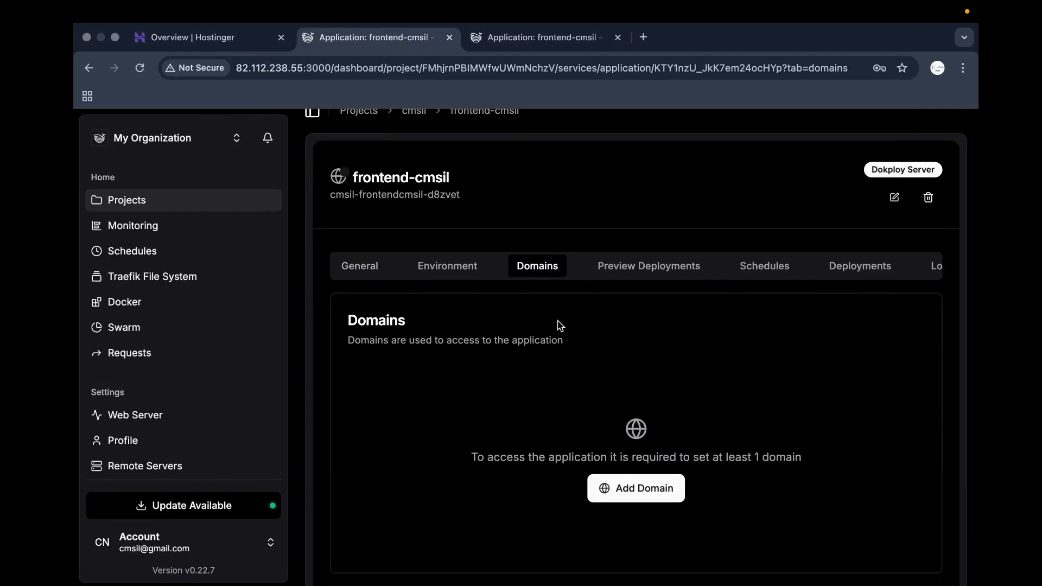
pyautogui.click(654, 441)
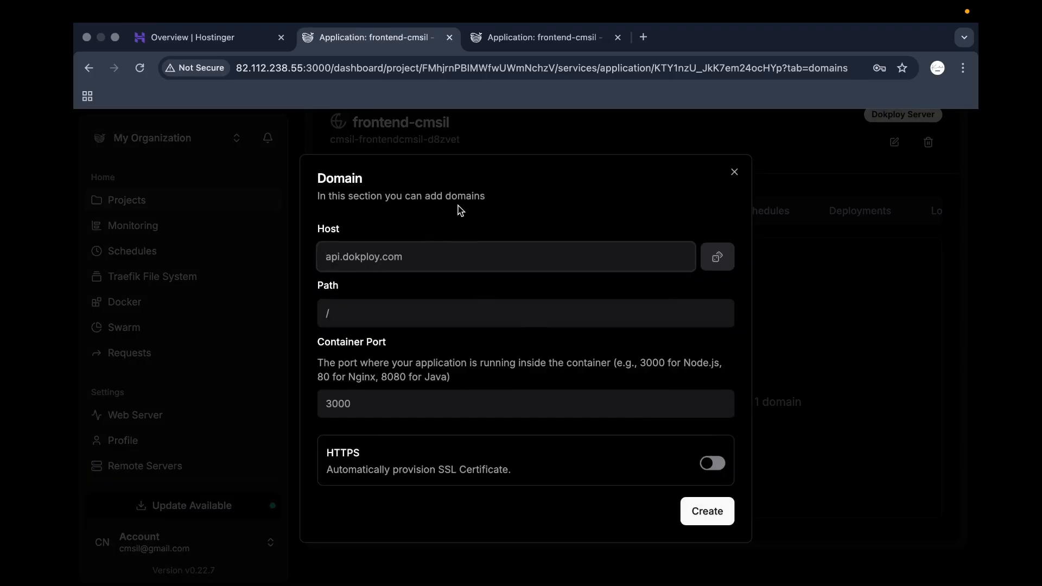
pyautogui.hotkey('ctrl', 'Right')
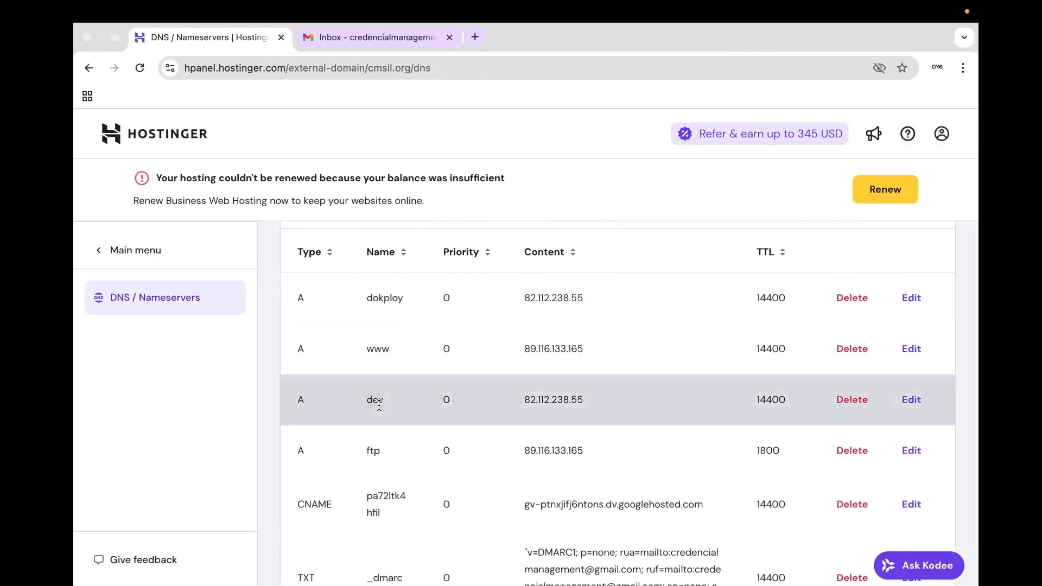
pyautogui.hotkey('ctrl', 'Left')
# Create domain dev.cmsil.org on port 3000 with HTTPS via Let's Encrypt.
pyautogui.click(435, 269)
pyautogui.write('dev')
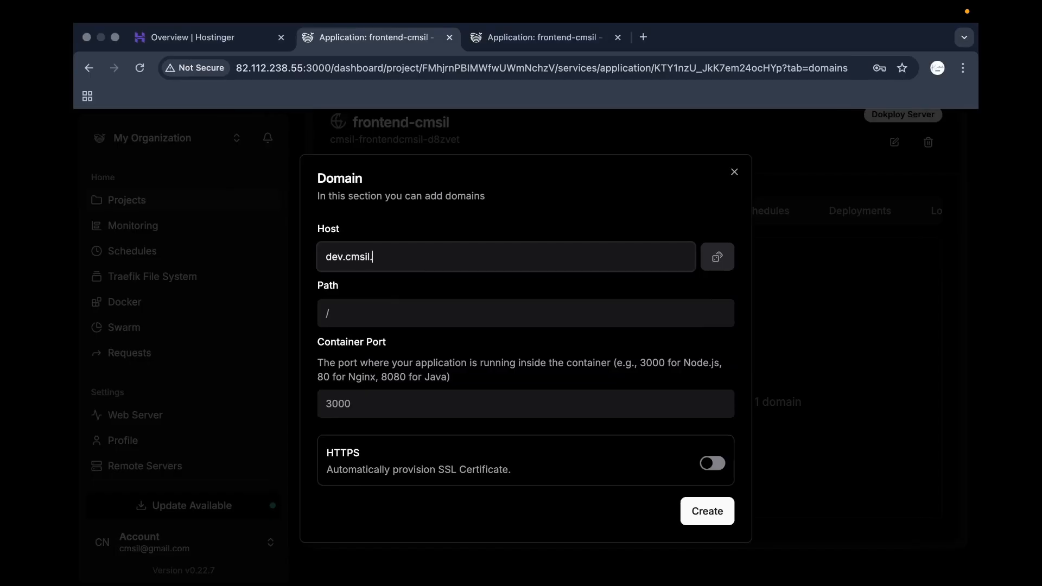
pyautogui.click(456, 402)
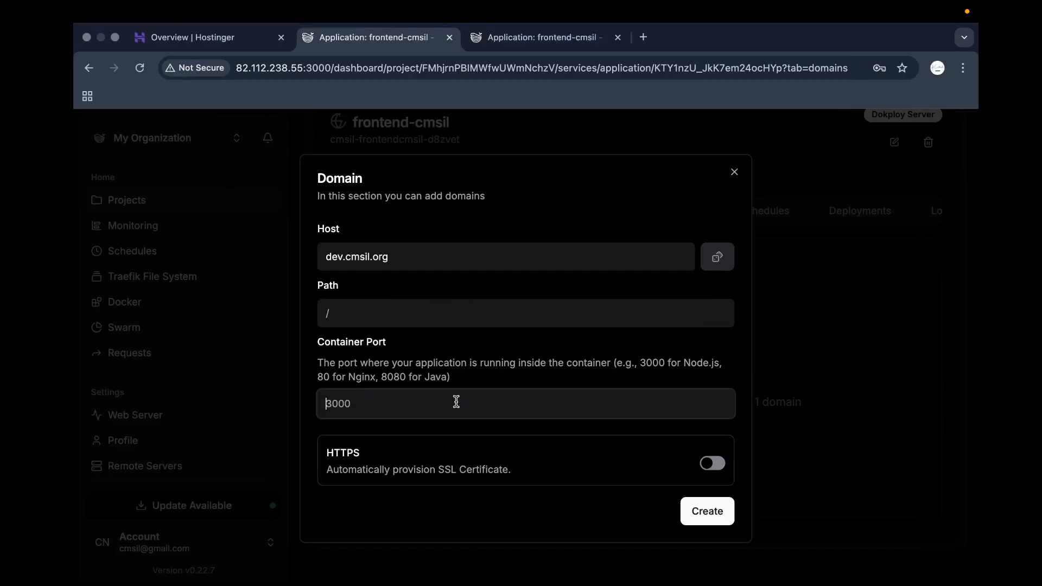
pyautogui.click(471, 374)
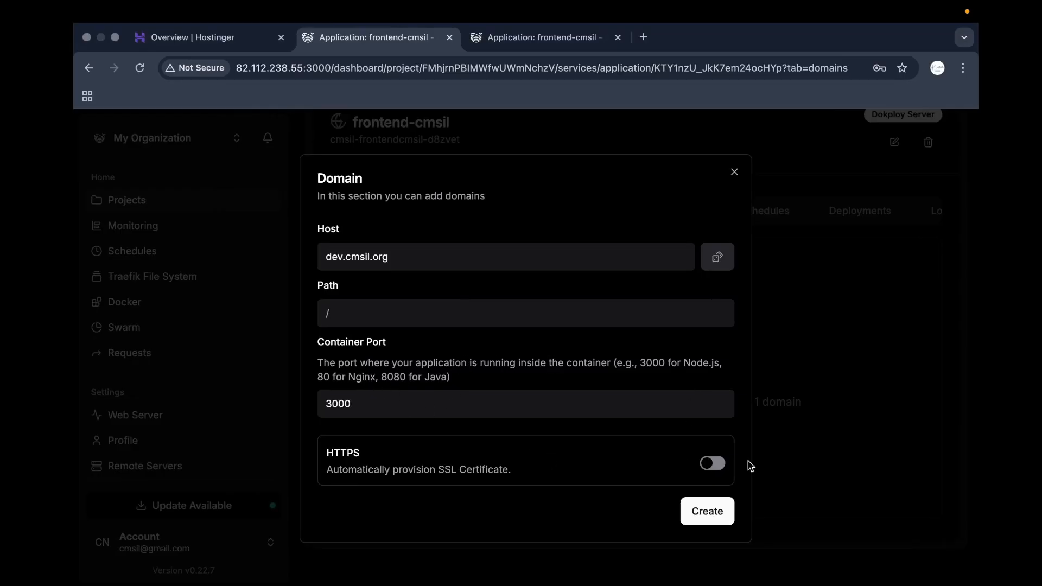
pyautogui.click(713, 463)
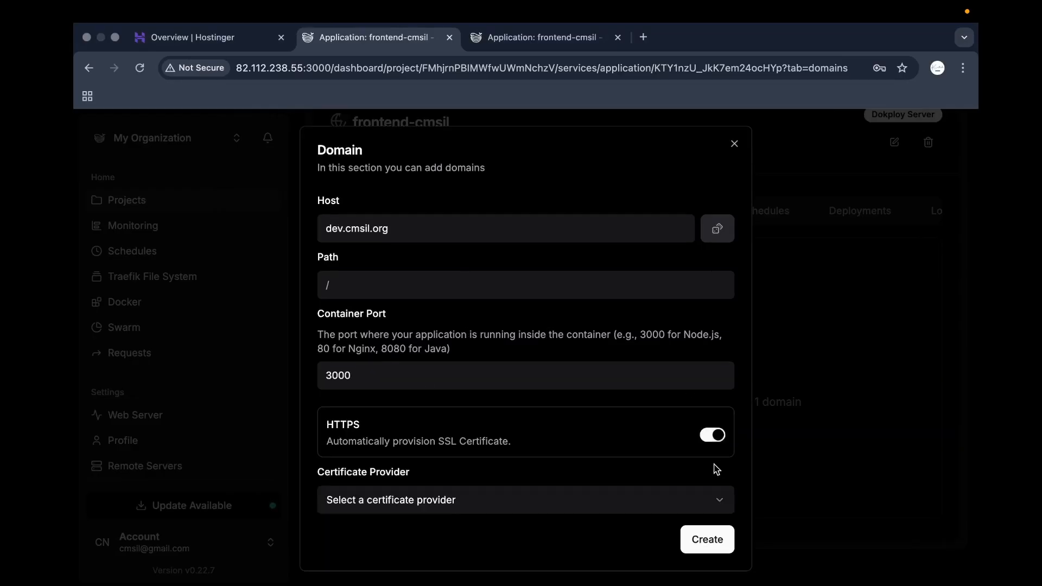
pyautogui.click(458, 513)
pyautogui.click(417, 446)
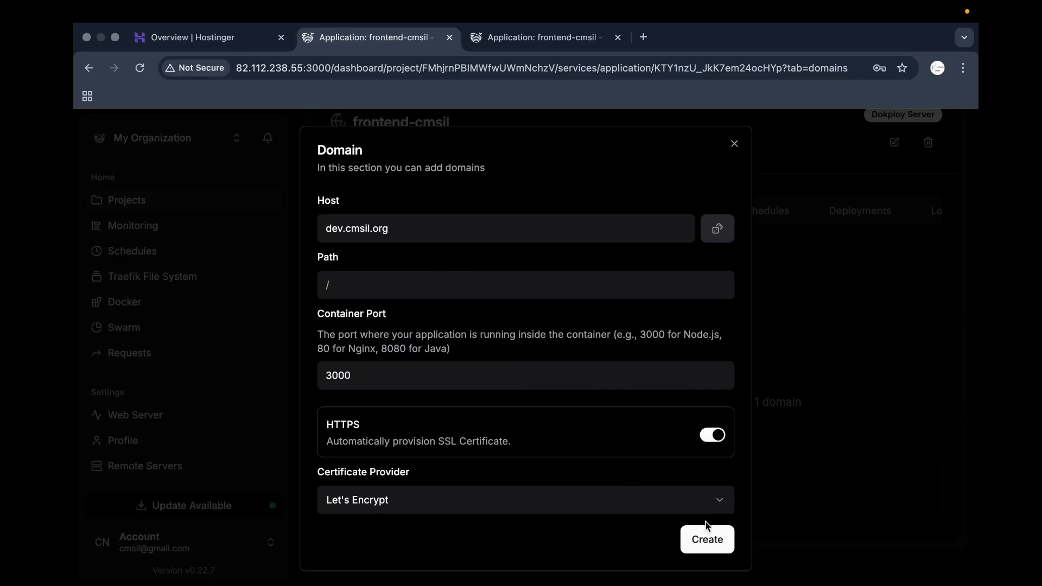
pyautogui.click(707, 538)
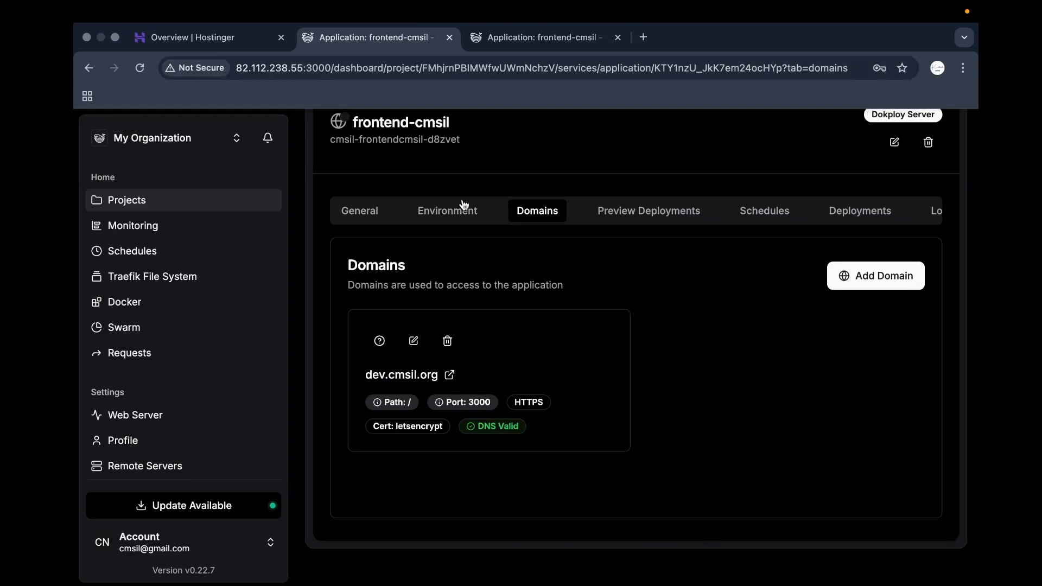
# Visit dev.cmsil.org past the certificate warning, reaching a Bad Gateway page.
pyautogui.click(423, 375)
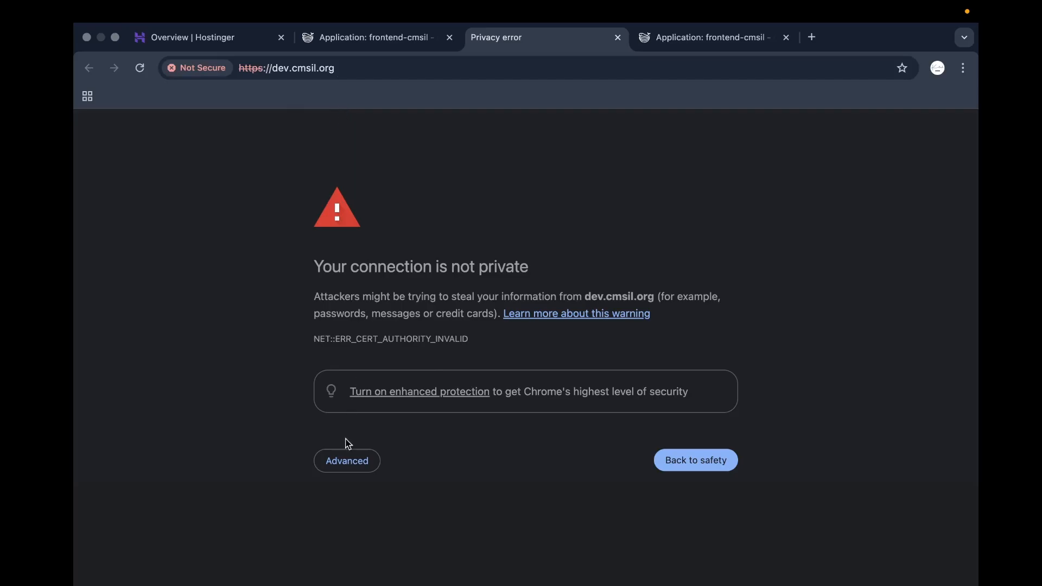
pyautogui.click(346, 459)
pyautogui.scroll(-1, 344, 454)
pyautogui.click(359, 547)
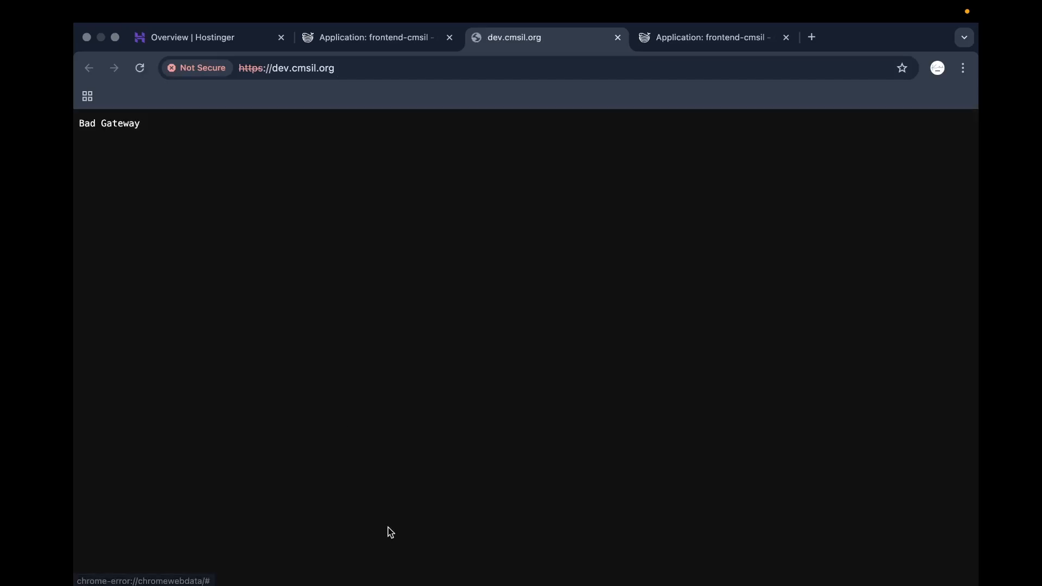
# Go back to frontend-cmsil's General settings and look them over.
pyautogui.click(374, 37)
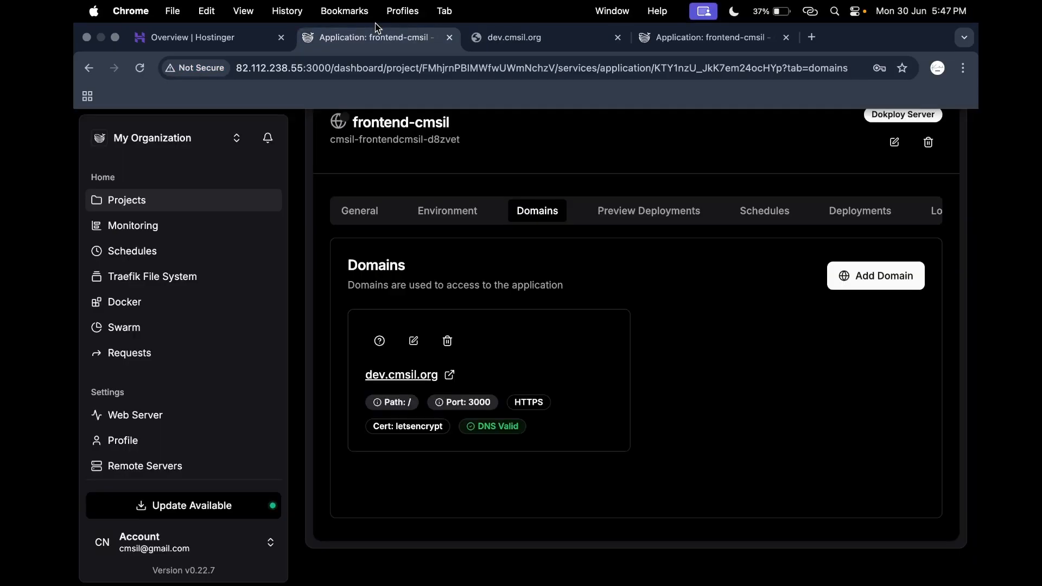
pyautogui.click(344, 212)
pyautogui.scroll(-4, 445, 374)
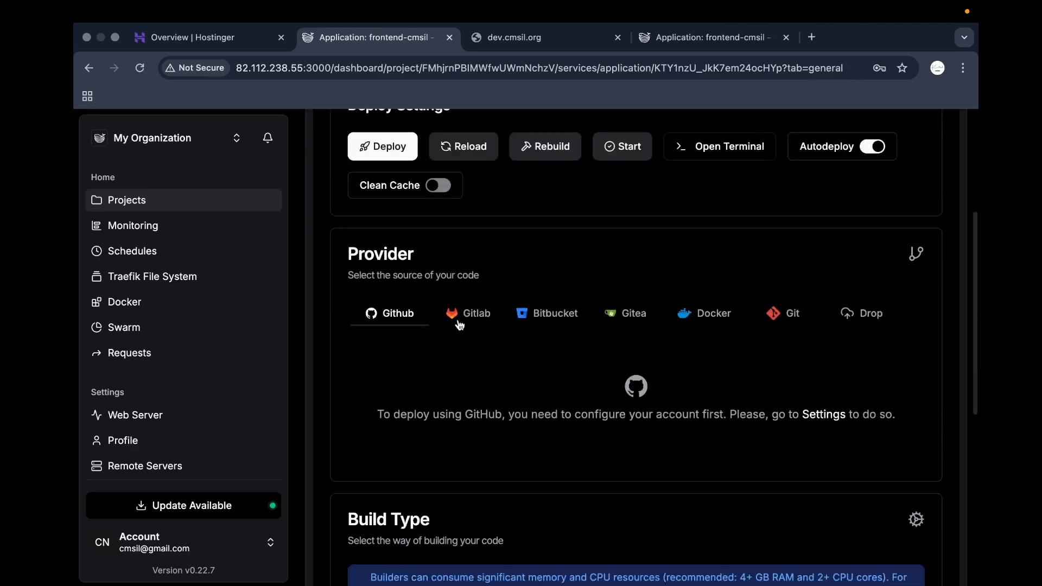
pyautogui.scroll(3, 539, 321)
pyautogui.scroll(-5, 537, 323)
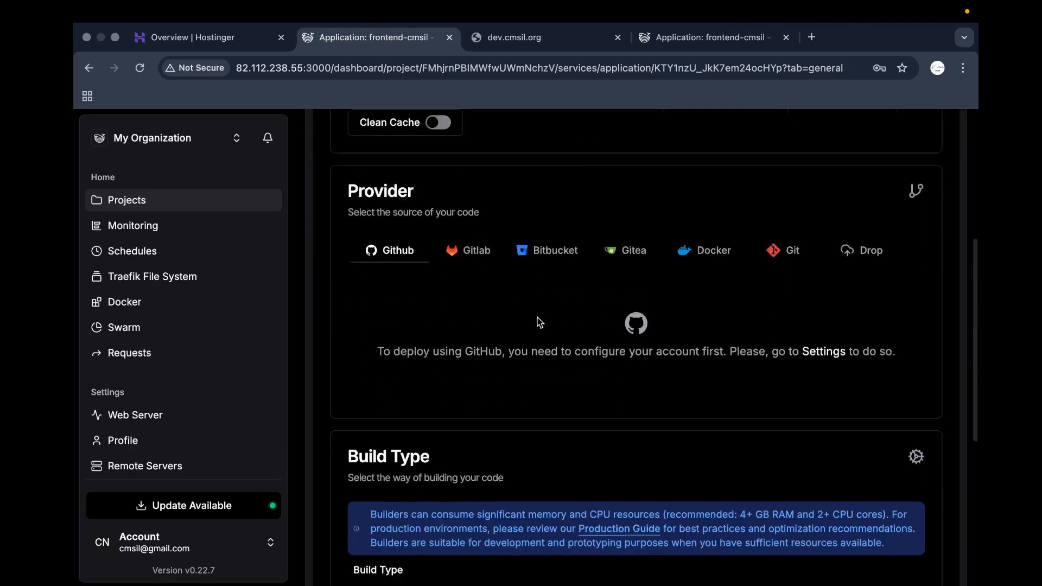
pyautogui.scroll(-2, 539, 323)
pyautogui.click(416, 11)
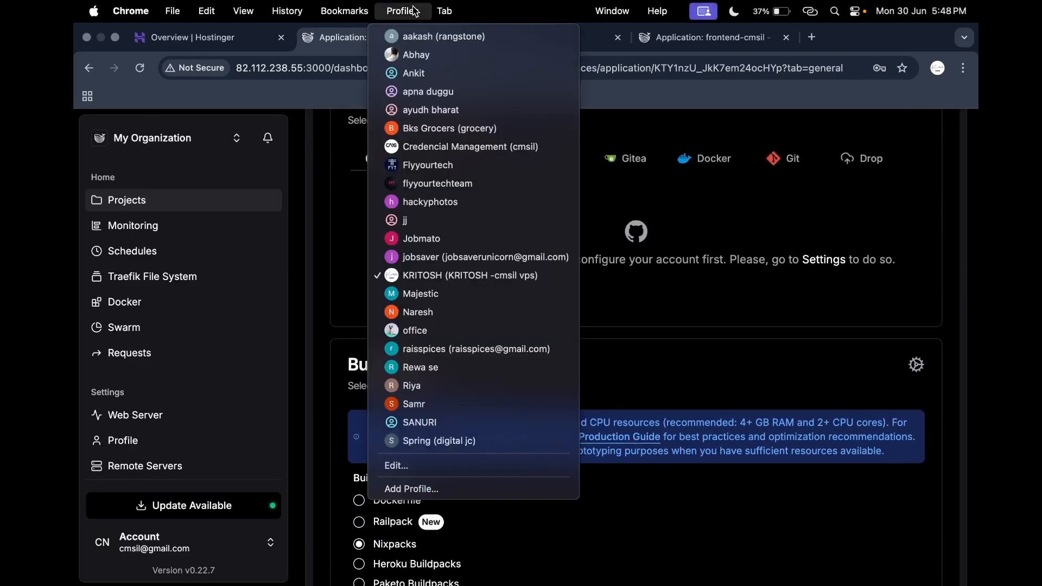
pyautogui.click(421, 55)
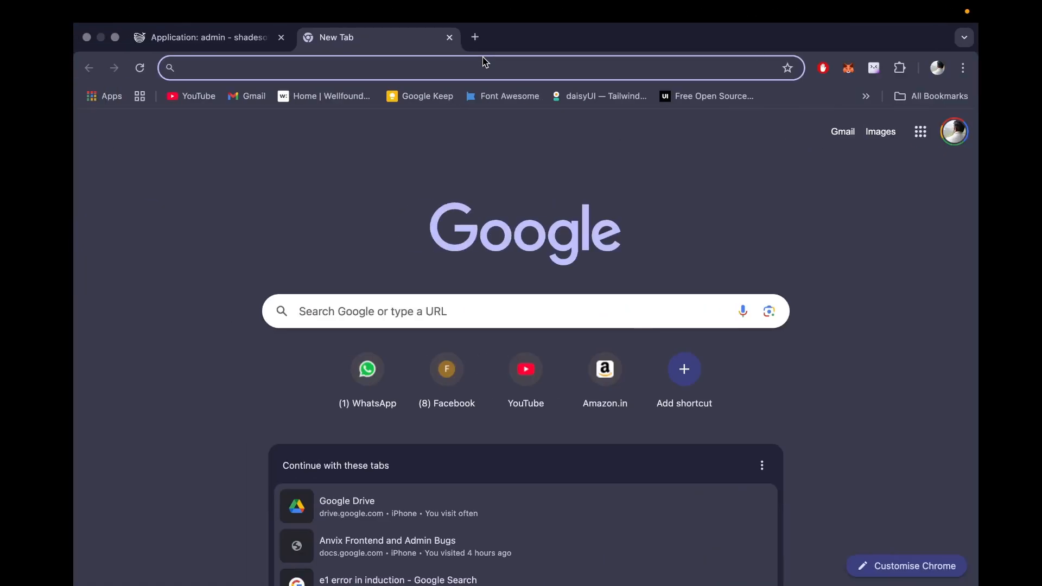
pyautogui.click(236, 50)
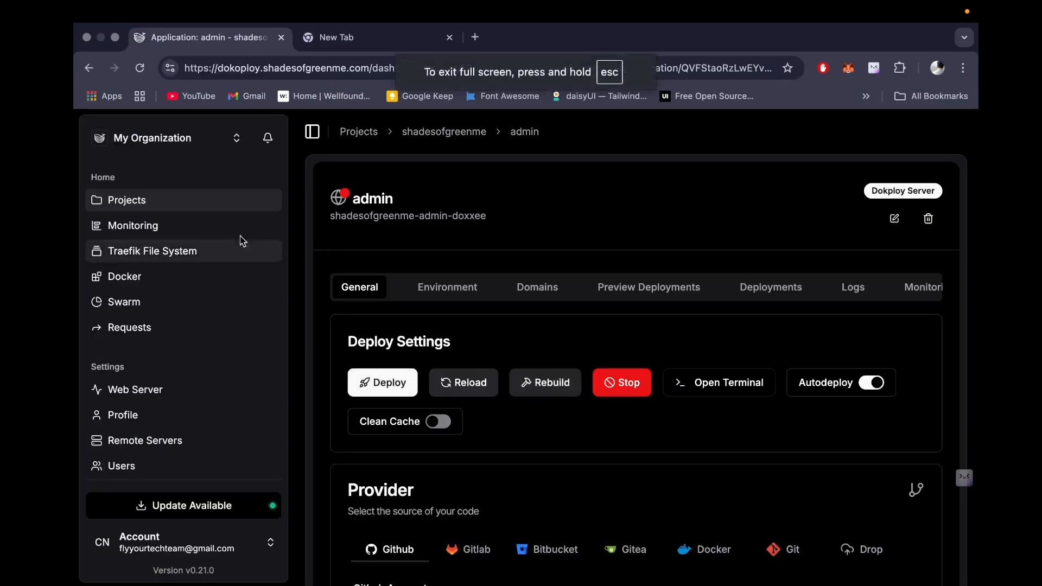
pyautogui.click(217, 204)
pyautogui.click(418, 372)
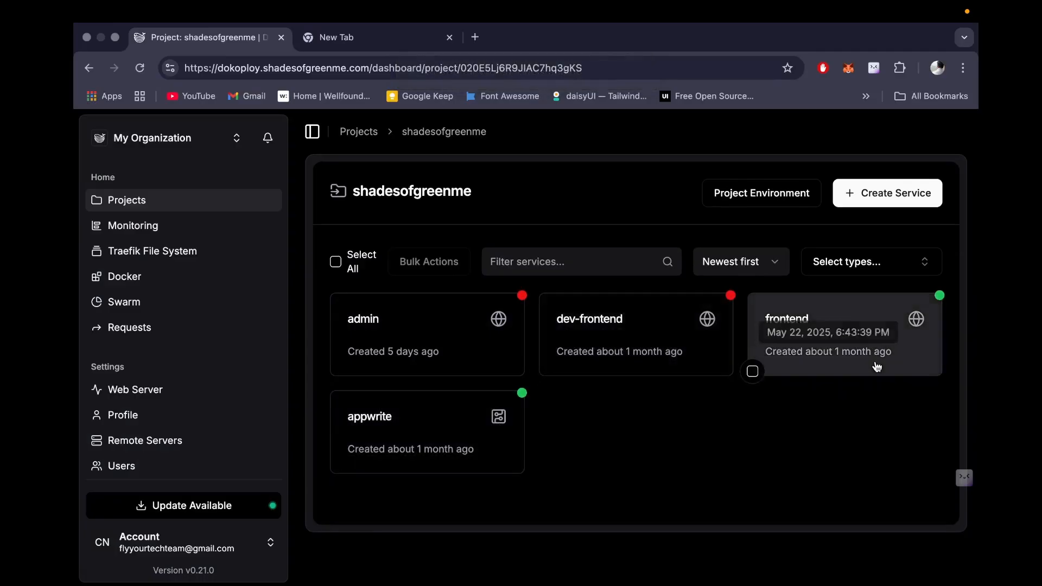
pyautogui.click(668, 337)
pyautogui.scroll(-10, 566, 363)
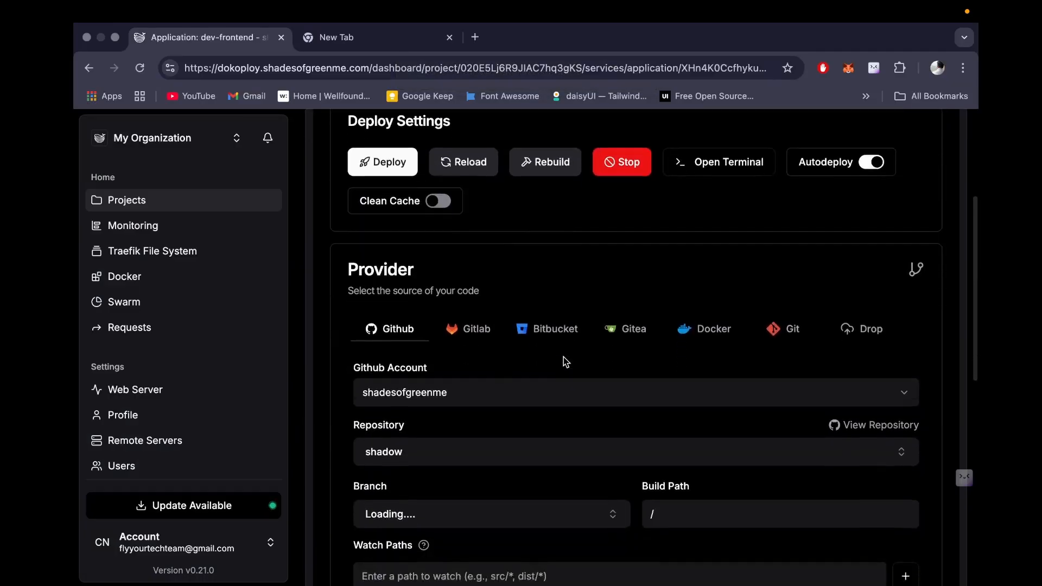
pyautogui.scroll(10, 563, 361)
pyautogui.scroll(-6, 484, 319)
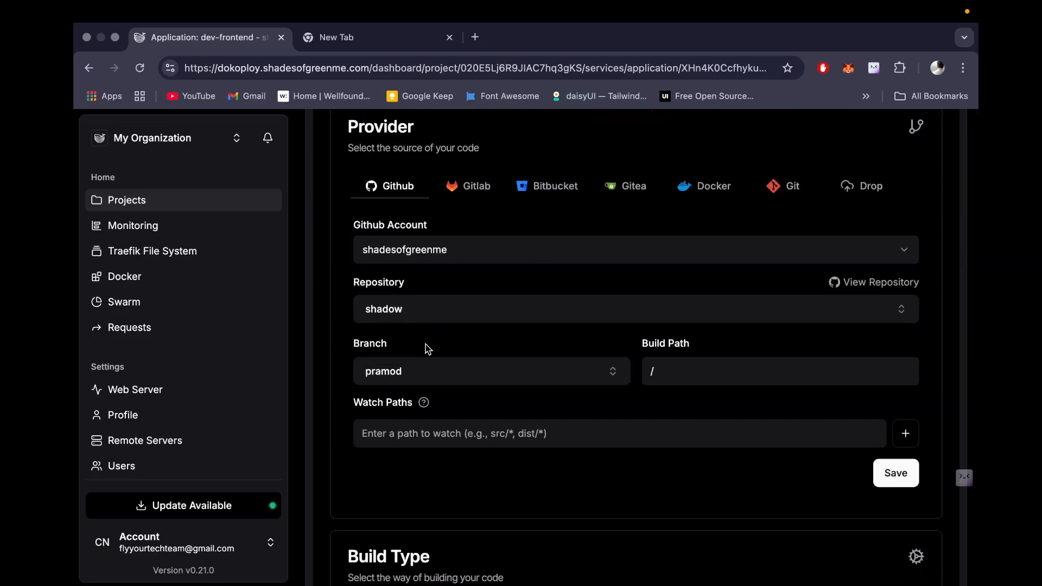
pyautogui.scroll(-2, 597, 456)
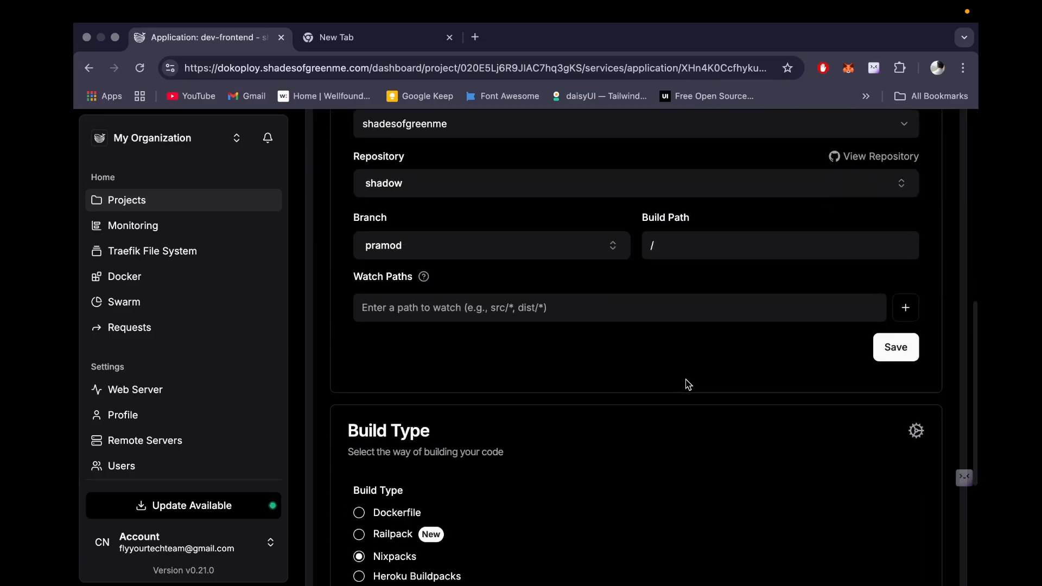
pyautogui.scroll(7, 689, 384)
pyautogui.scroll(-1, 836, 402)
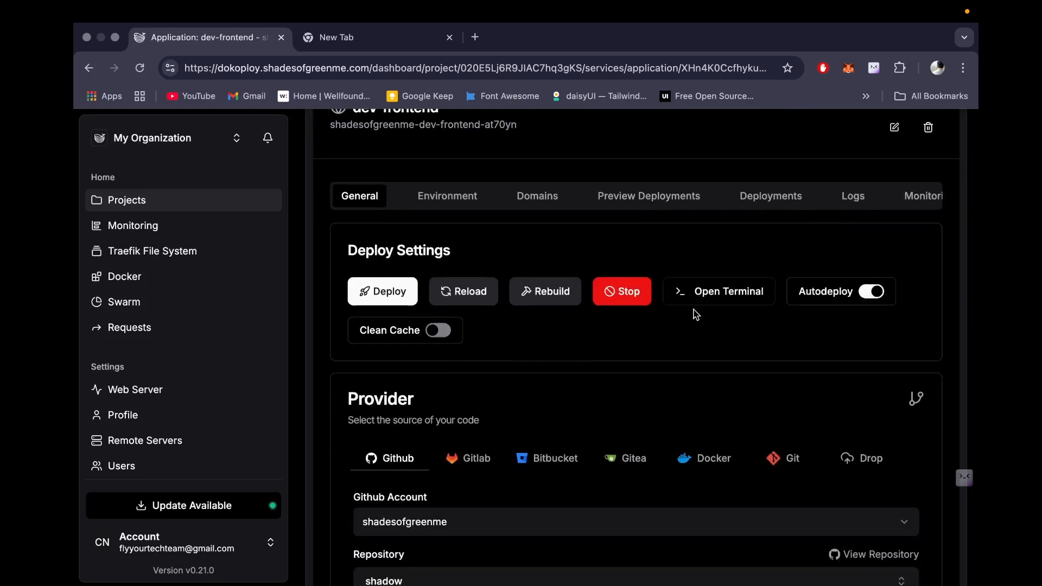
pyautogui.scroll(-3, 597, 353)
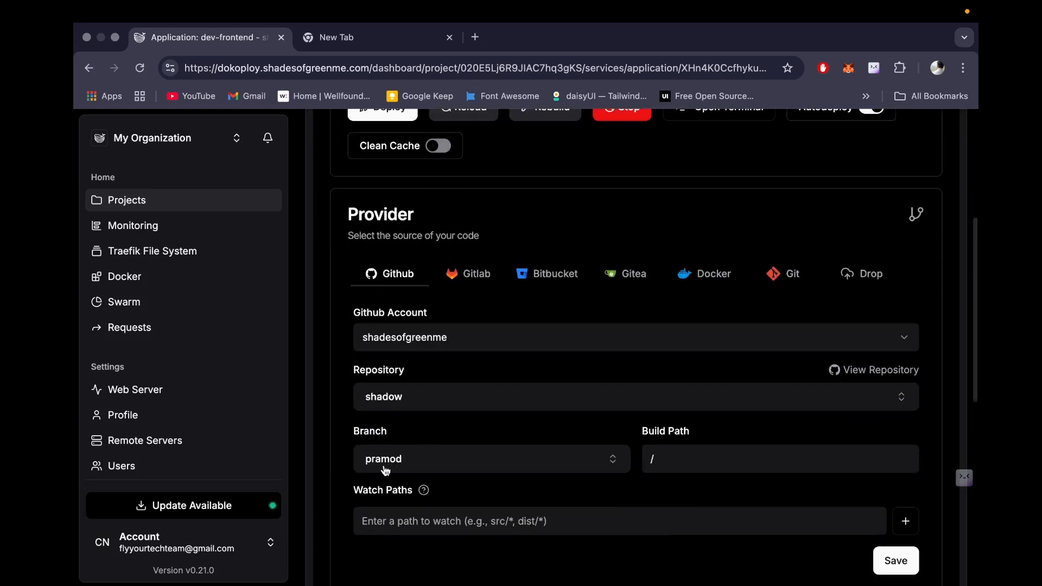
pyautogui.scroll(5, 532, 283)
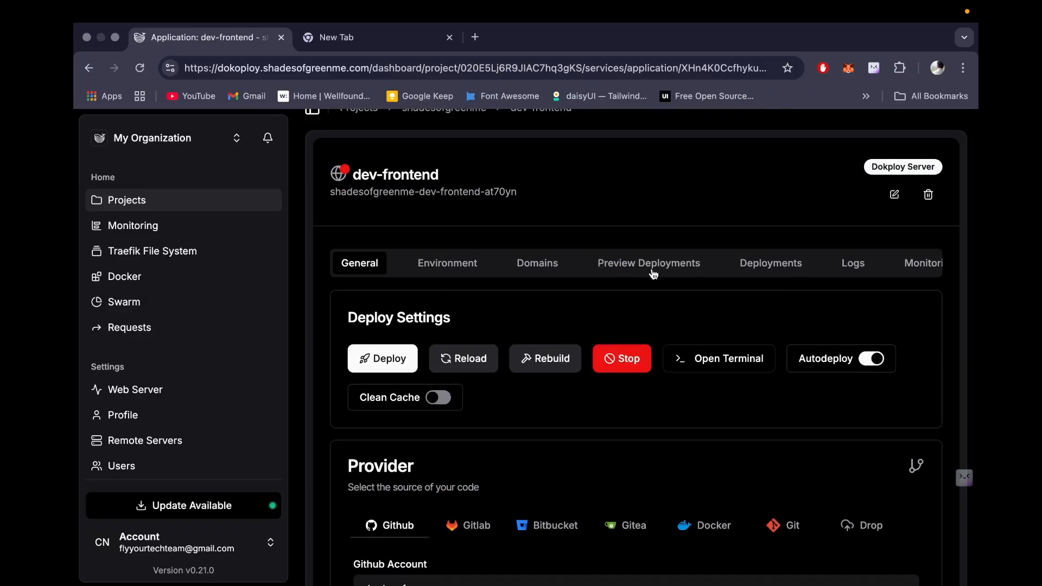
pyautogui.scroll(-2, 711, 284)
pyautogui.scroll(3, 712, 284)
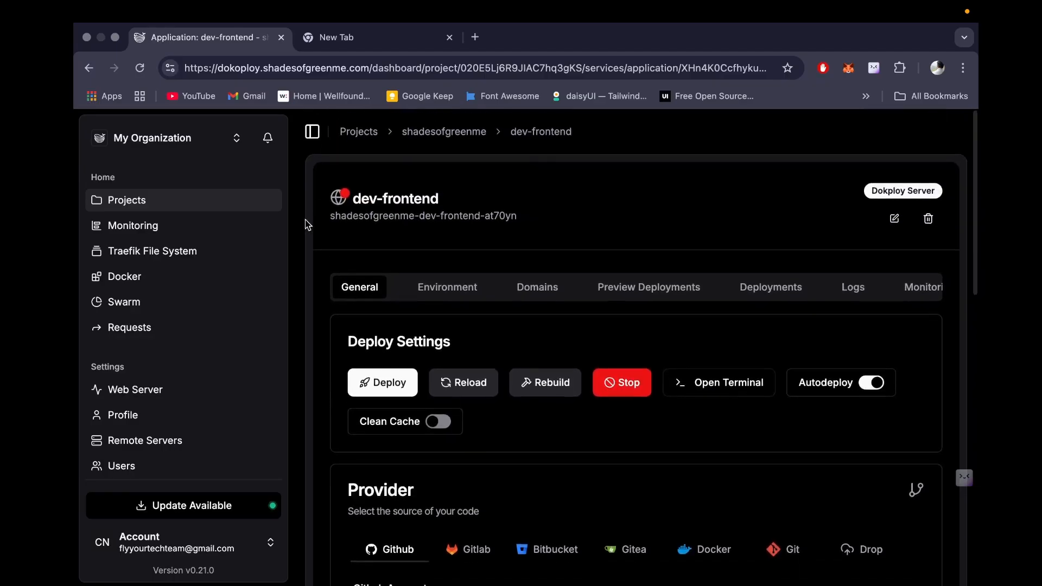
pyautogui.click(848, 292)
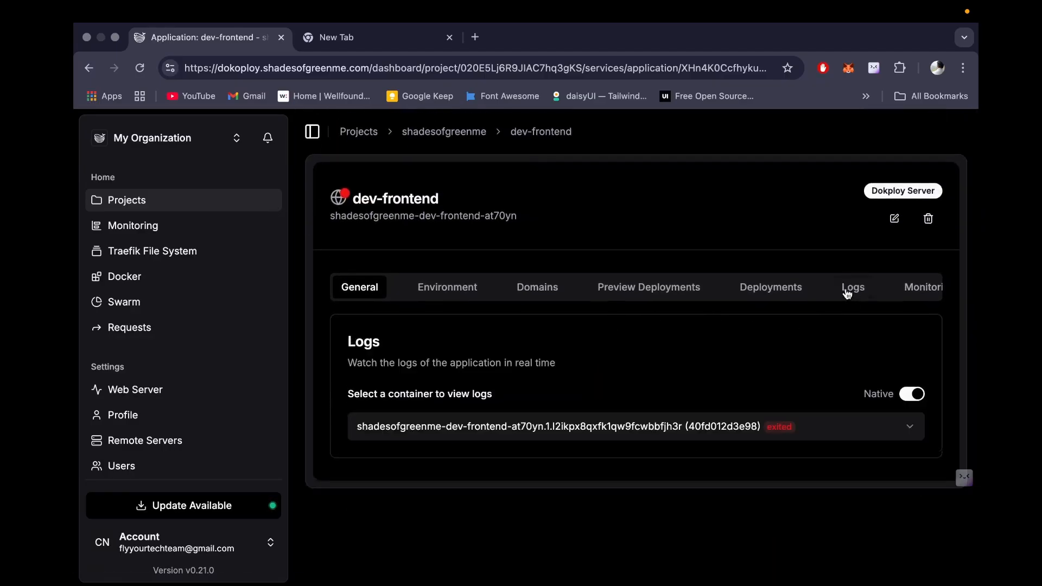
pyautogui.scroll(-8, 757, 315)
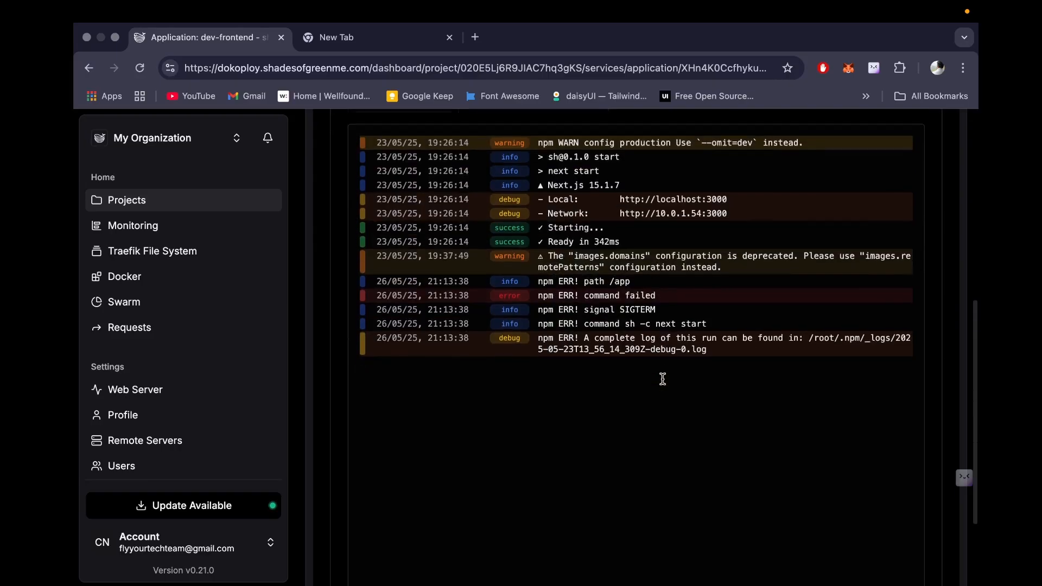
pyautogui.scroll(5, 664, 382)
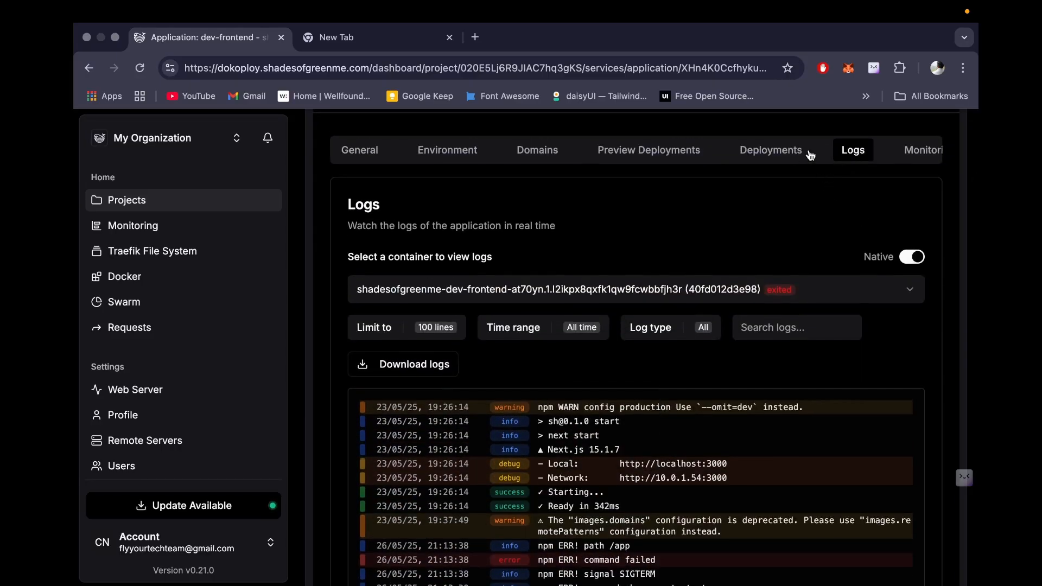
pyautogui.scroll(-4, 767, 238)
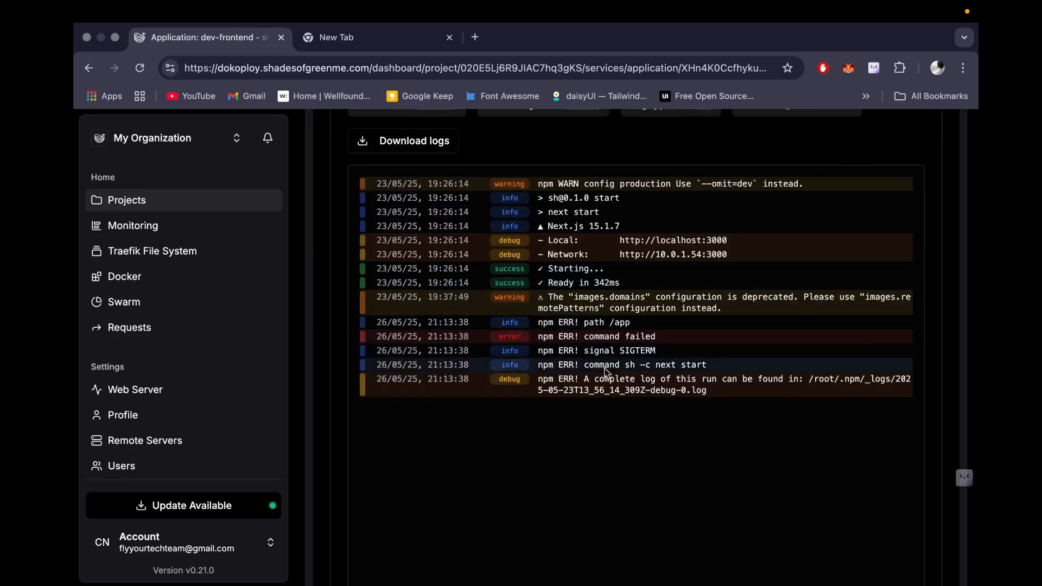
pyautogui.scroll(1, 591, 340)
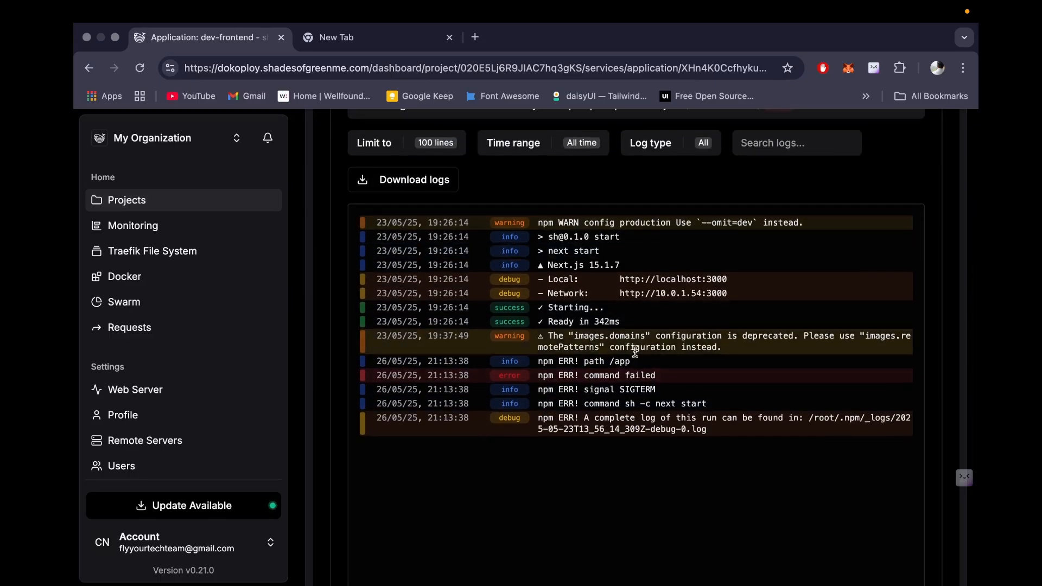
pyautogui.scroll(2, 613, 293)
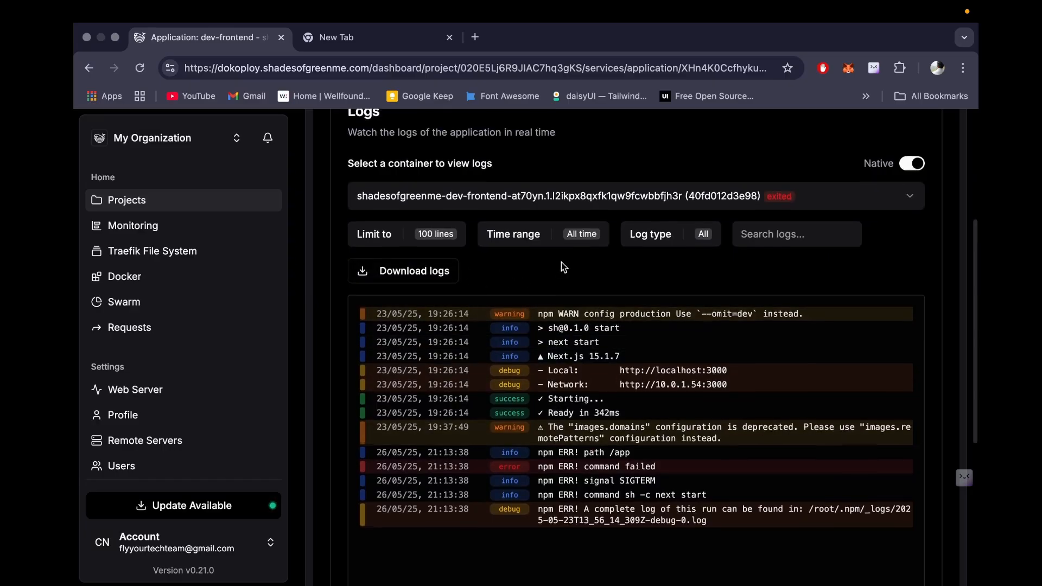
pyautogui.scroll(5, 562, 262)
pyautogui.scroll(-2, 603, 353)
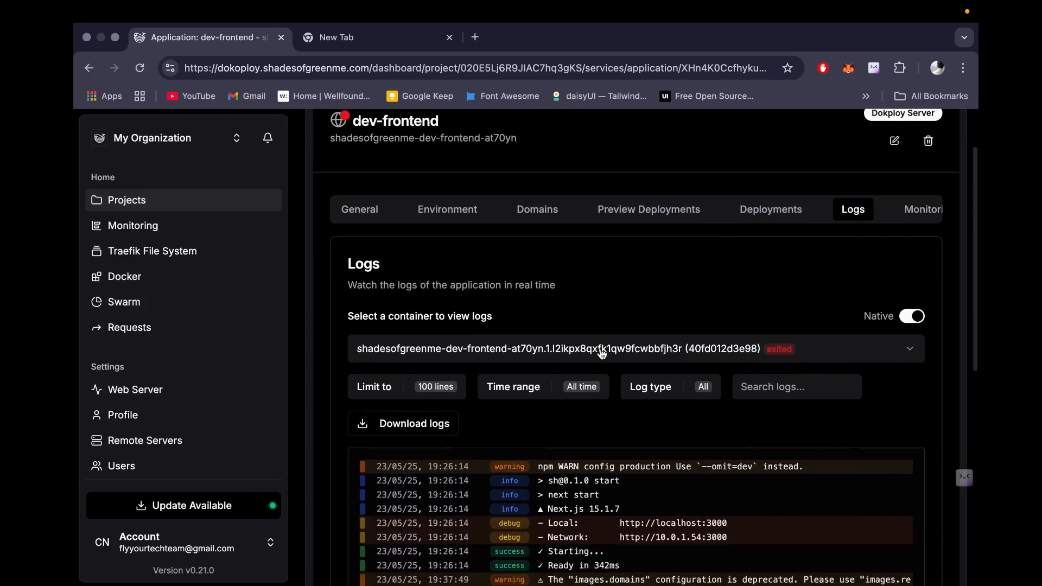
pyautogui.click(655, 212)
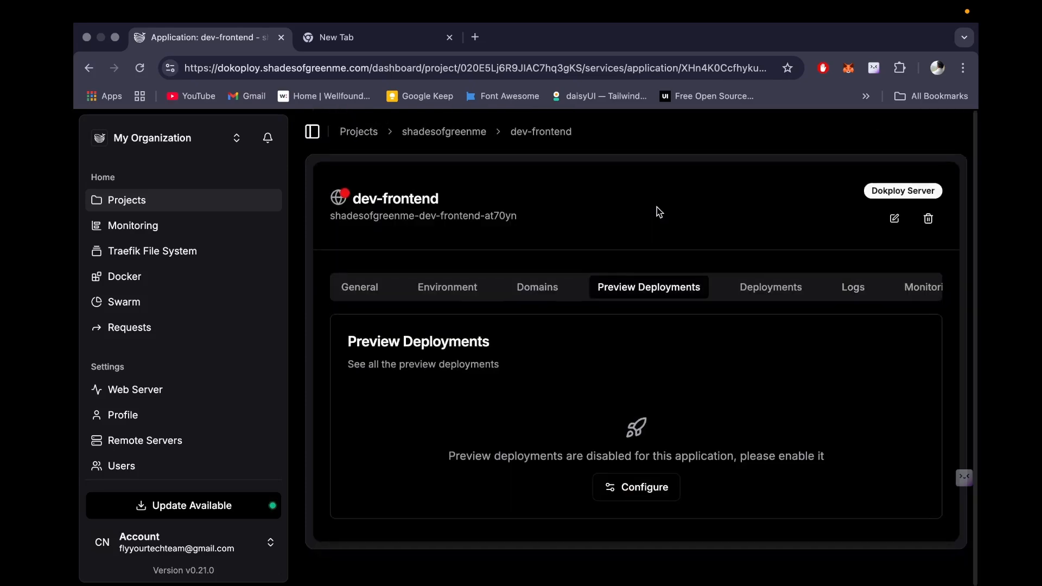
pyautogui.click(774, 286)
pyautogui.scroll(-5, 736, 328)
pyautogui.scroll(5, 649, 286)
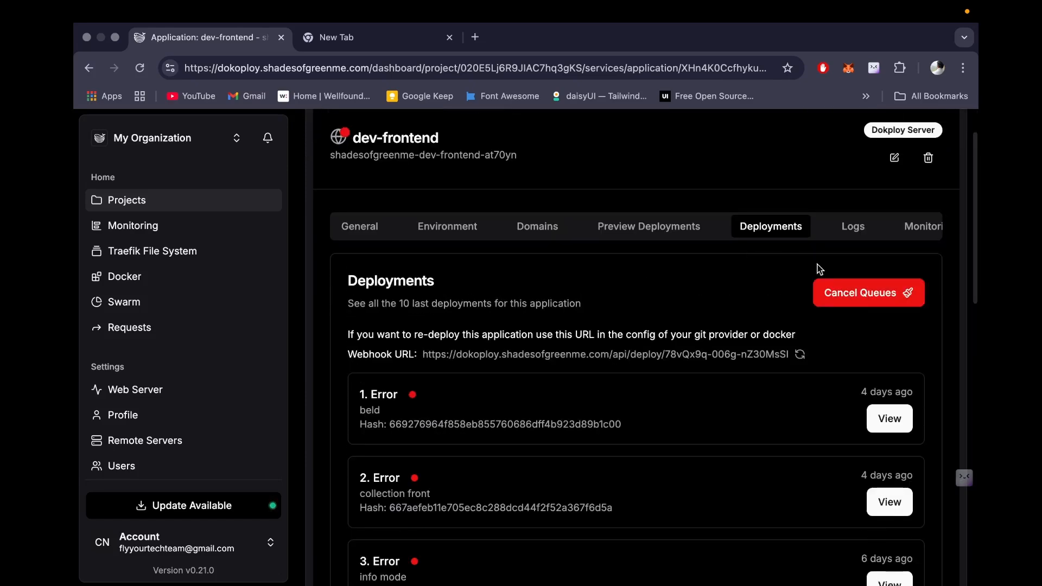
pyautogui.click(890, 418)
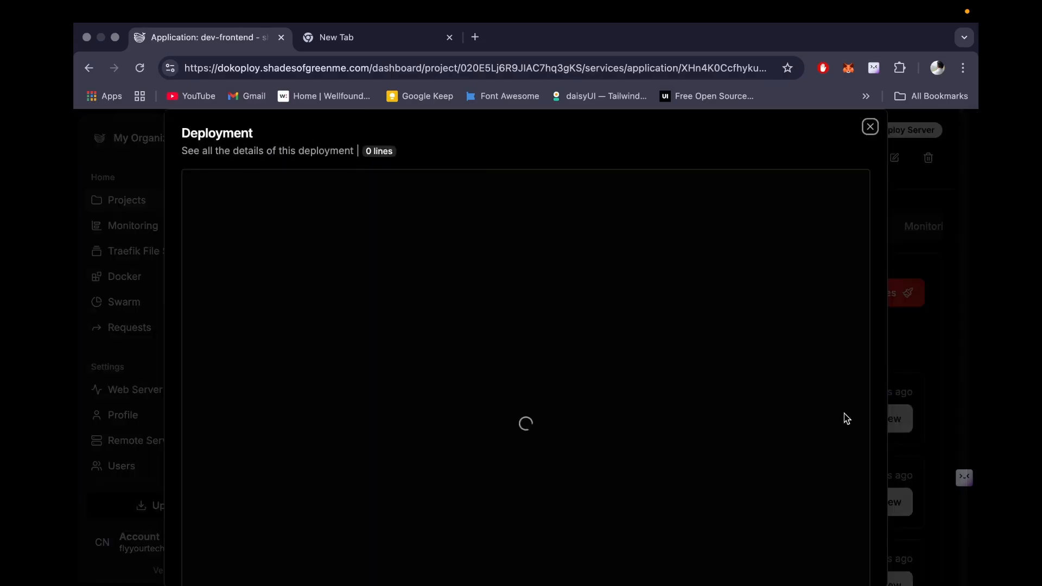
pyautogui.scroll(6, 504, 425)
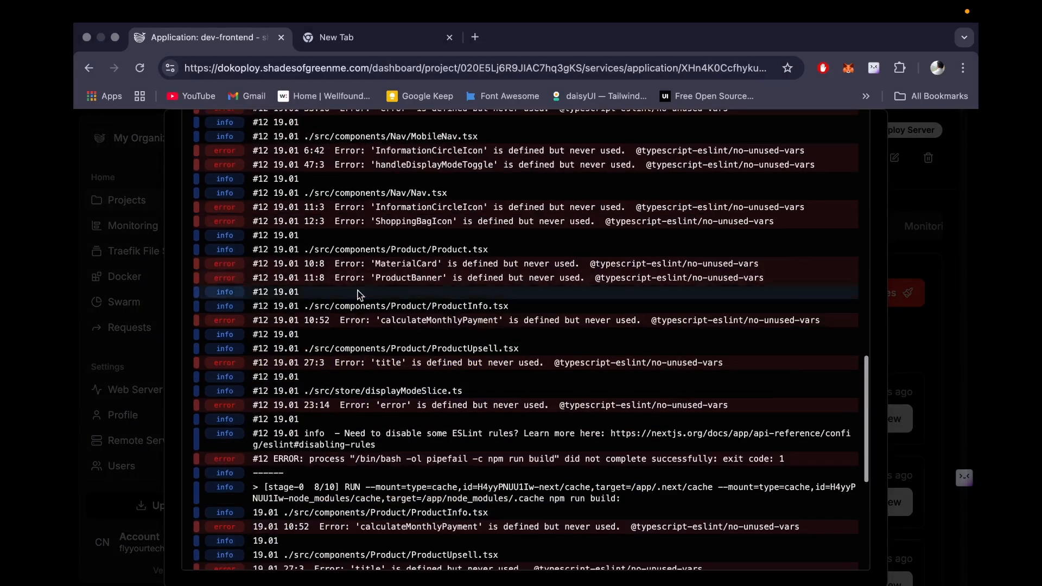
pyautogui.click(956, 256)
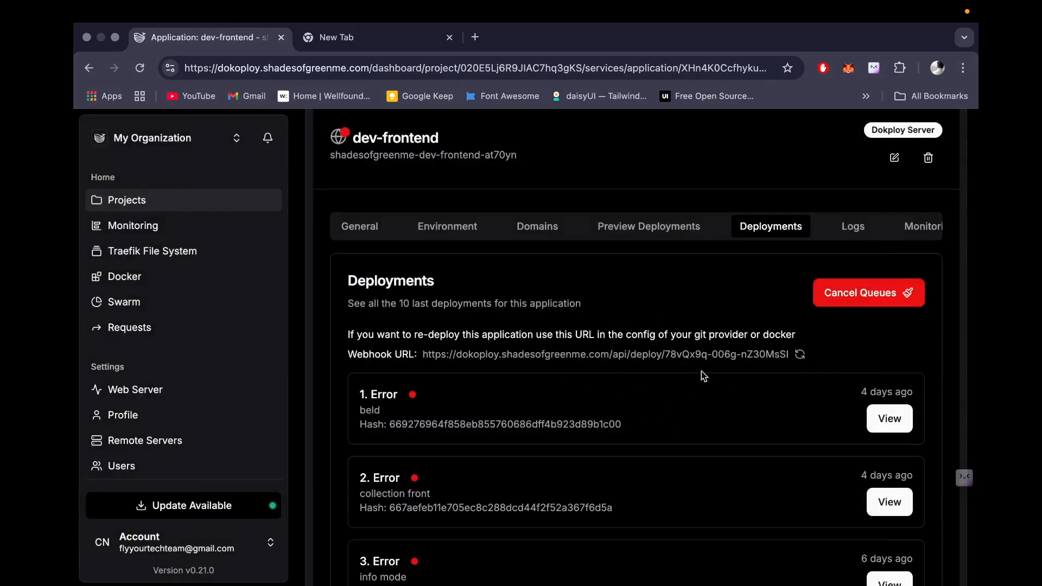
pyautogui.click(853, 226)
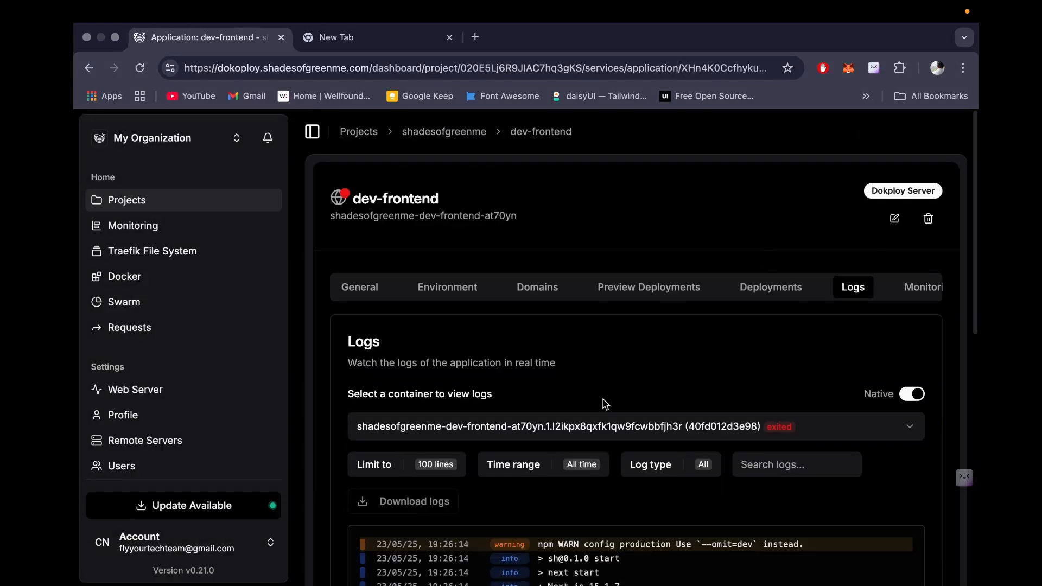
pyautogui.scroll(-4, 603, 400)
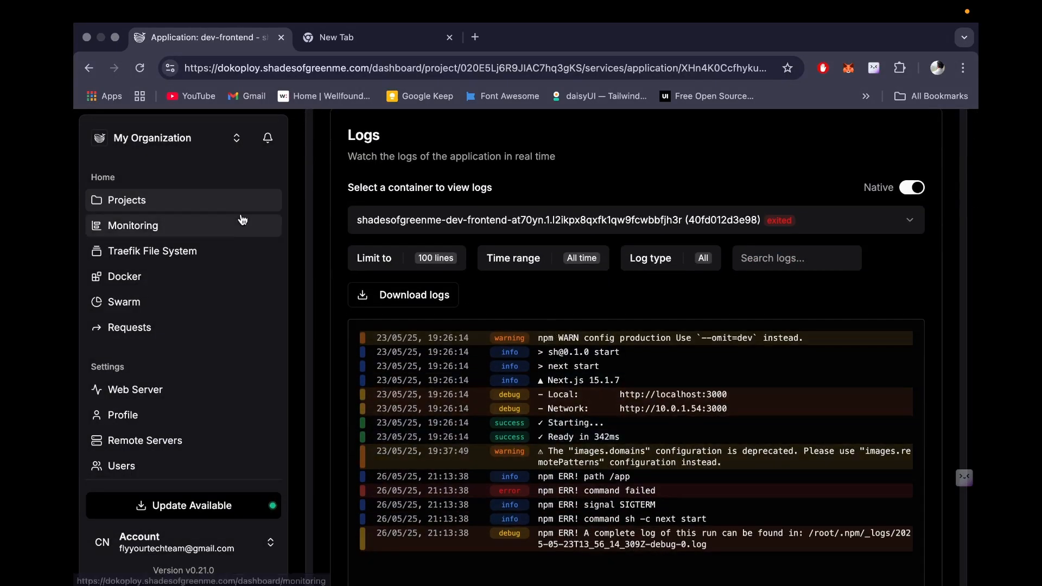
pyautogui.scroll(-4, 205, 312)
# Switch through the open windows back to the other instance's frontend-cmsil dashboard.
pyautogui.scroll(-1, 204, 312)
pyautogui.hotkey('ctrl', 'Up')
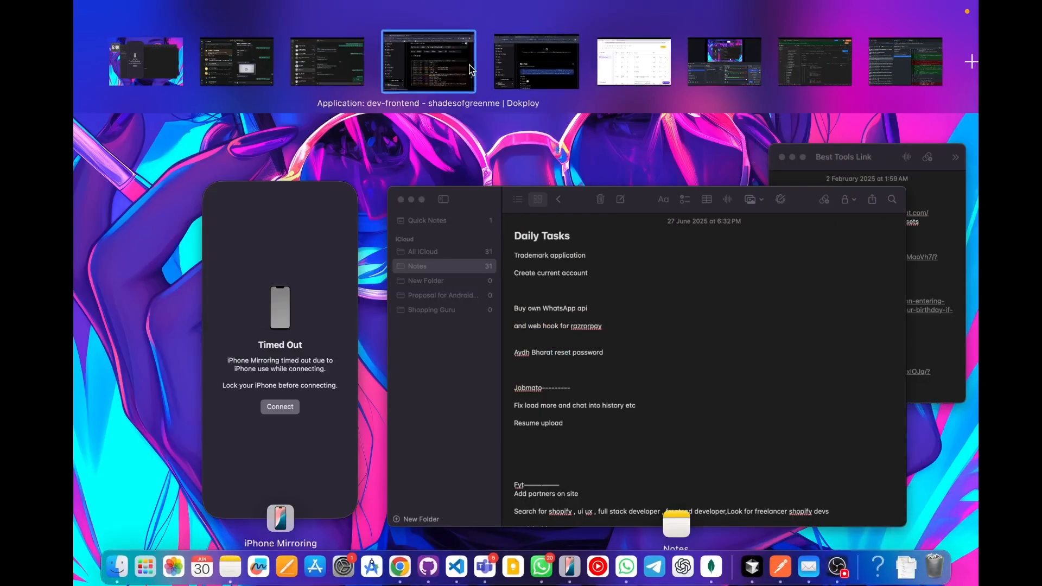
pyautogui.click(560, 64)
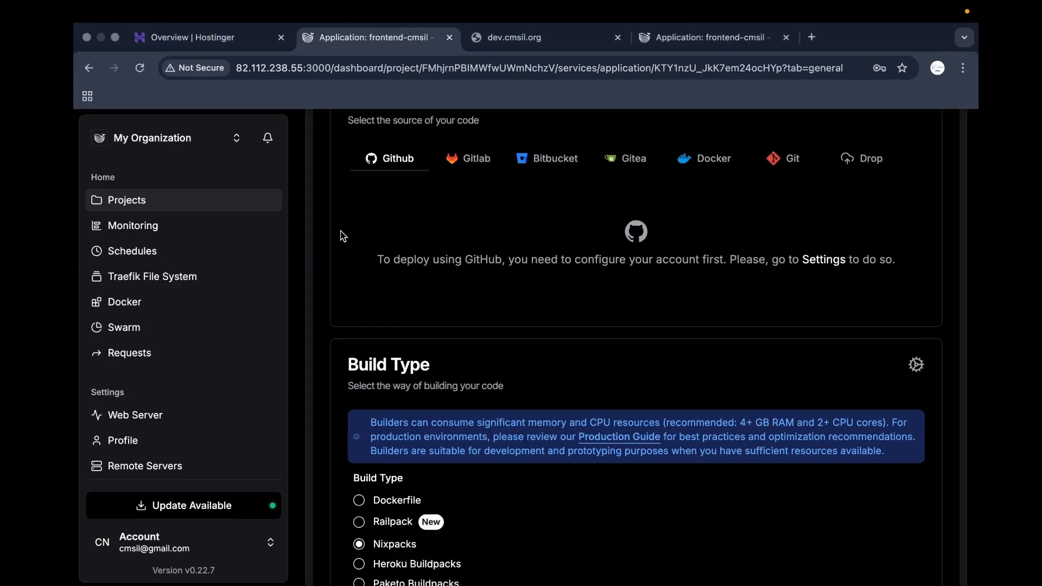
pyautogui.hotkey('ctrl', 'Up')
pyautogui.click(665, 57)
pyautogui.hotkey('ctrl', 'Up')
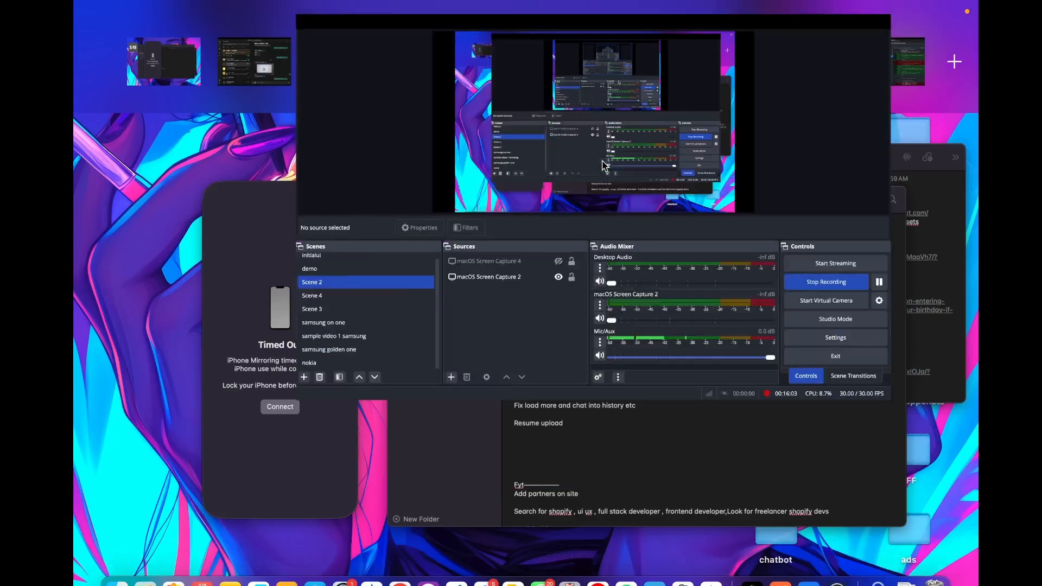
pyautogui.click(522, 61)
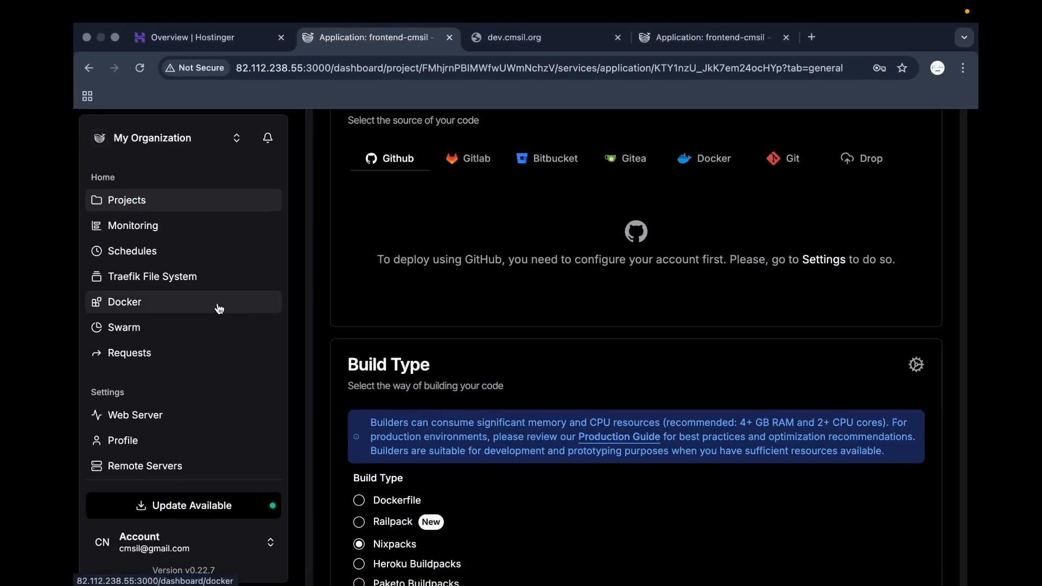
pyautogui.scroll(-5, 219, 309)
pyautogui.scroll(5, 333, 279)
pyautogui.scroll(5, 163, 281)
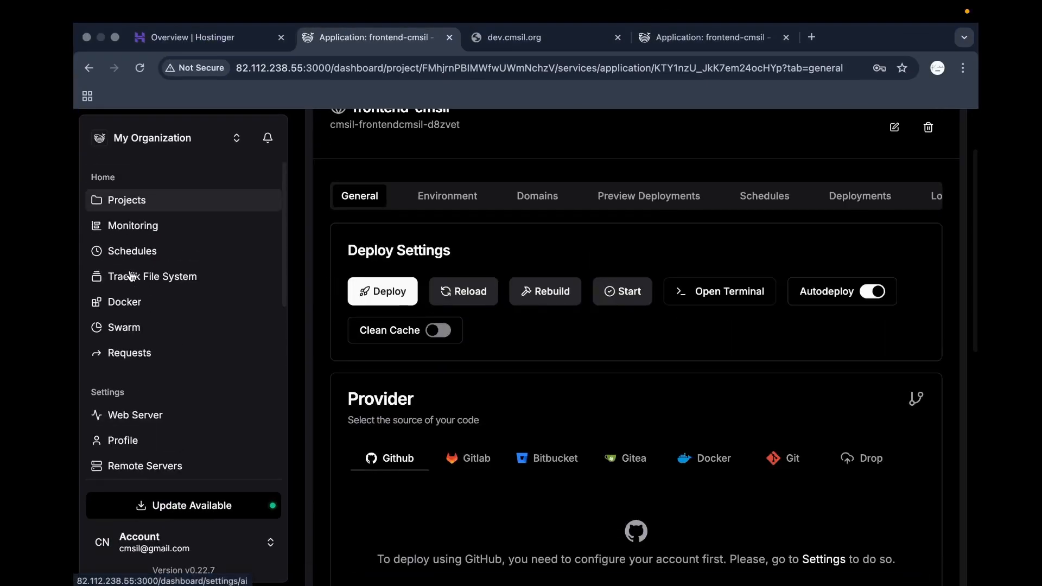
# Review the server's CPU, memory and disk usage charts on the Monitoring page.
pyautogui.click(174, 226)
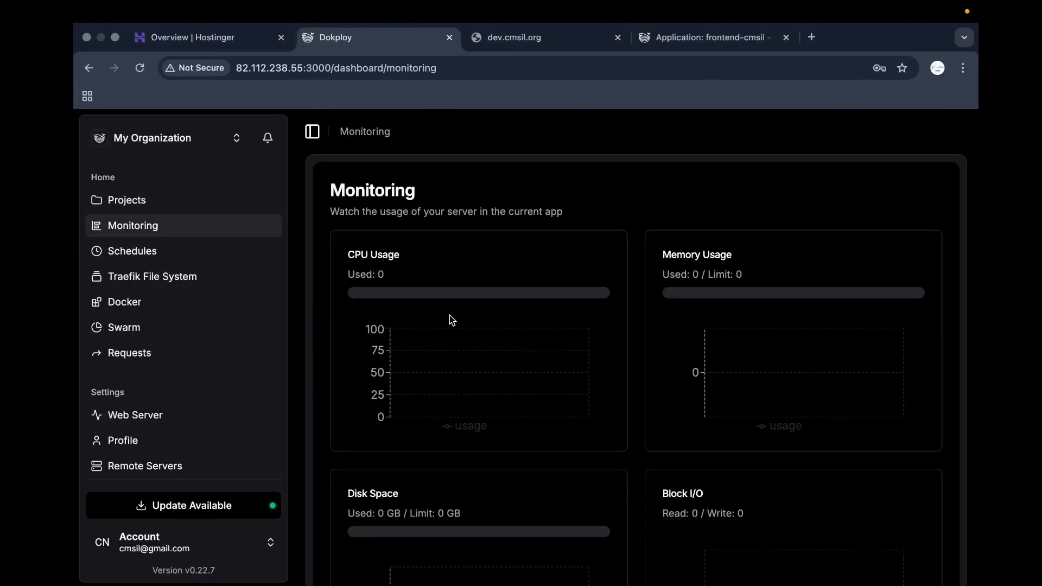
pyautogui.scroll(-4, 452, 320)
pyautogui.scroll(3, 458, 258)
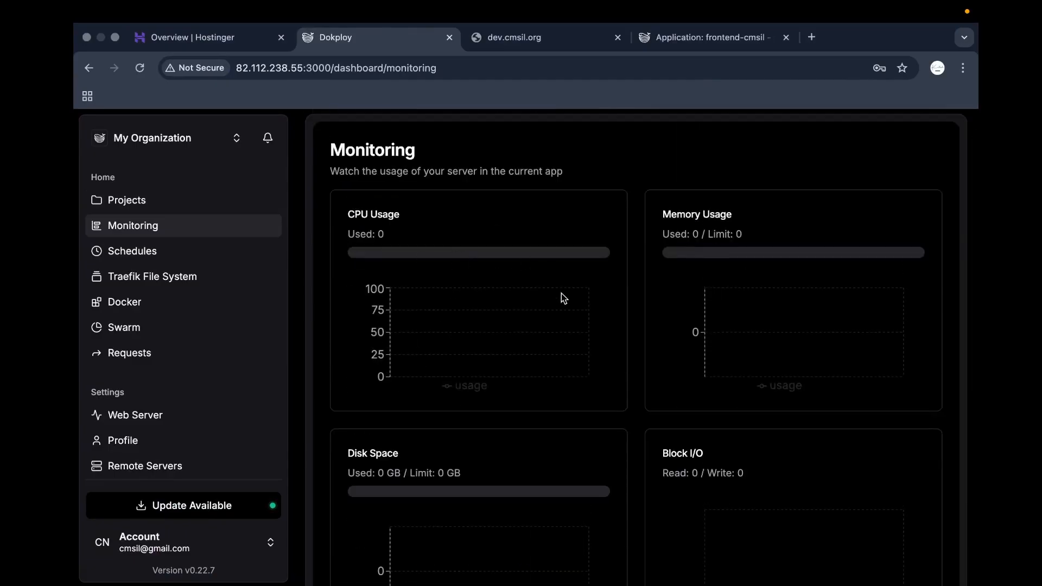
pyautogui.scroll(-3, 572, 406)
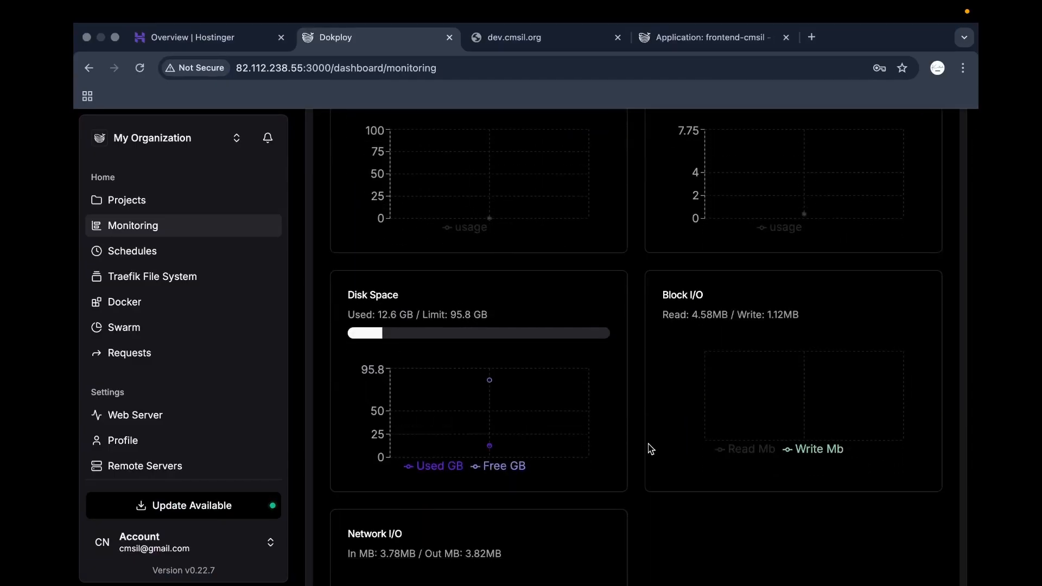
pyautogui.scroll(2, 649, 449)
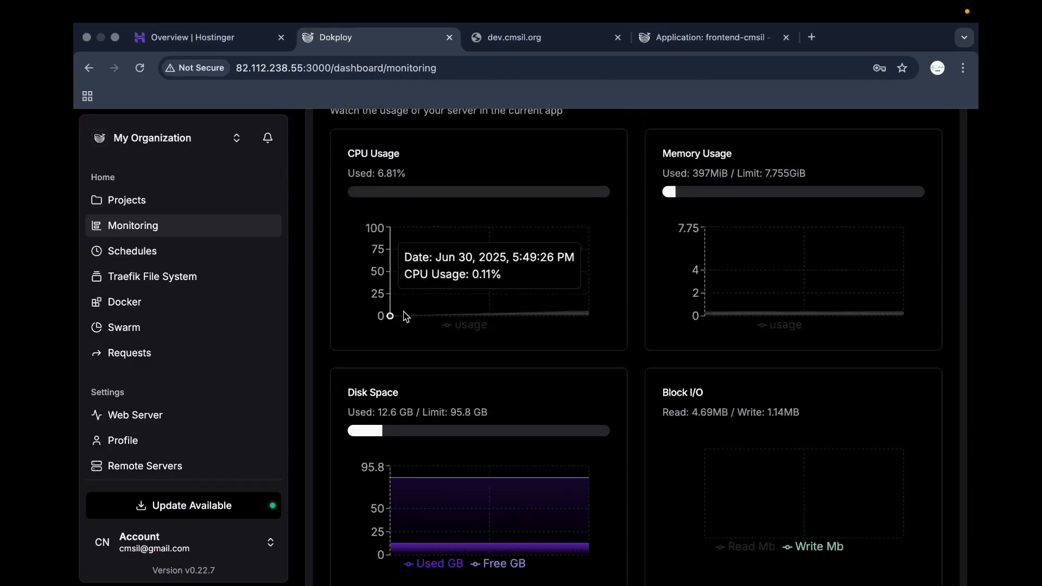
pyautogui.scroll(-2, 403, 319)
pyautogui.scroll(-2, 214, 366)
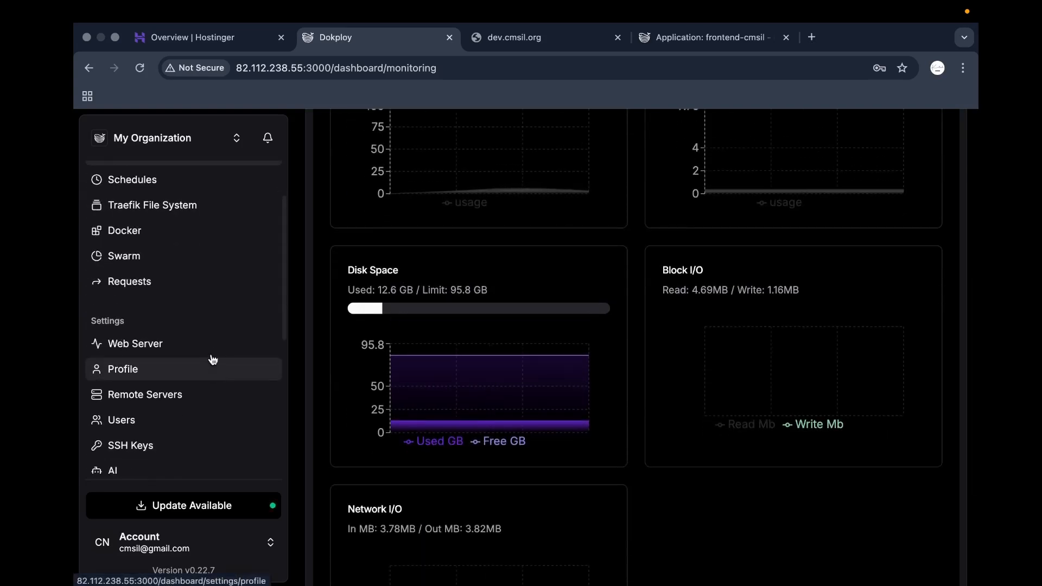
pyautogui.click(191, 239)
# Scroll through the Running supabase-d919 containers, then bring the OBS Studio window forward.
pyautogui.scroll(-5, 514, 344)
pyautogui.scroll(5, 449, 227)
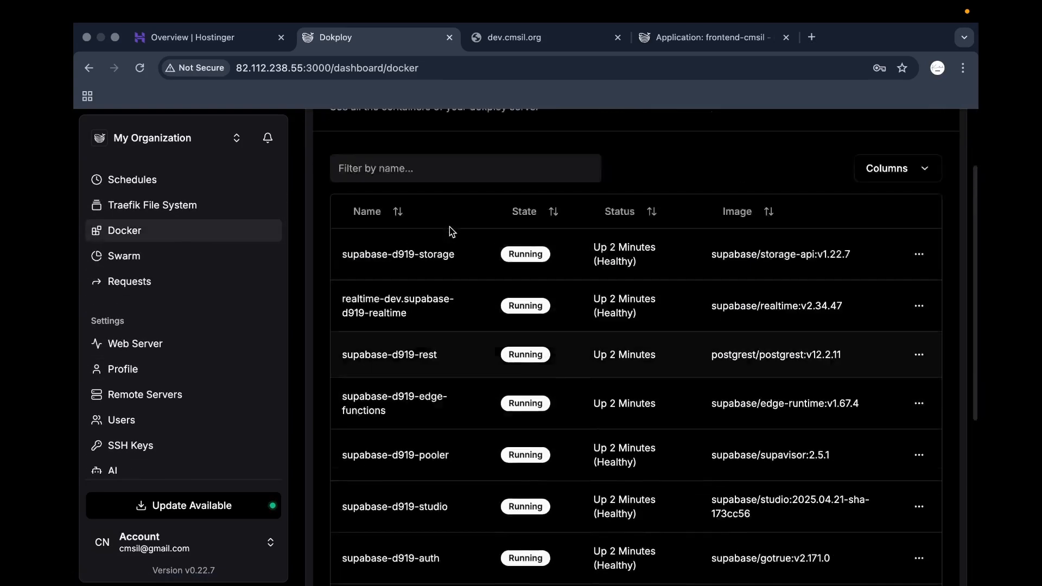
pyautogui.scroll(-7, 489, 430)
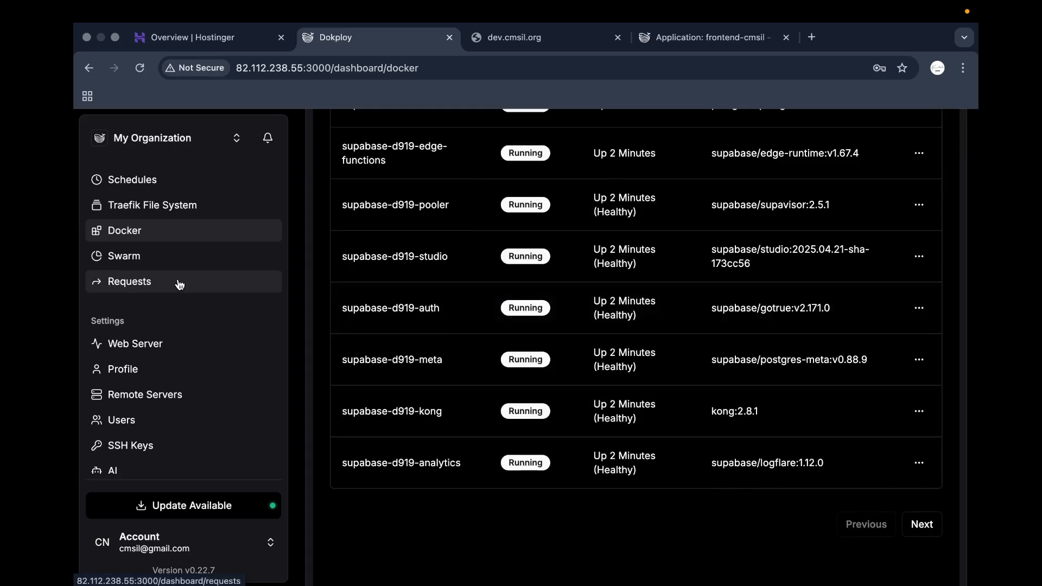
pyautogui.scroll(-3, 177, 353)
pyautogui.scroll(-5, 182, 397)
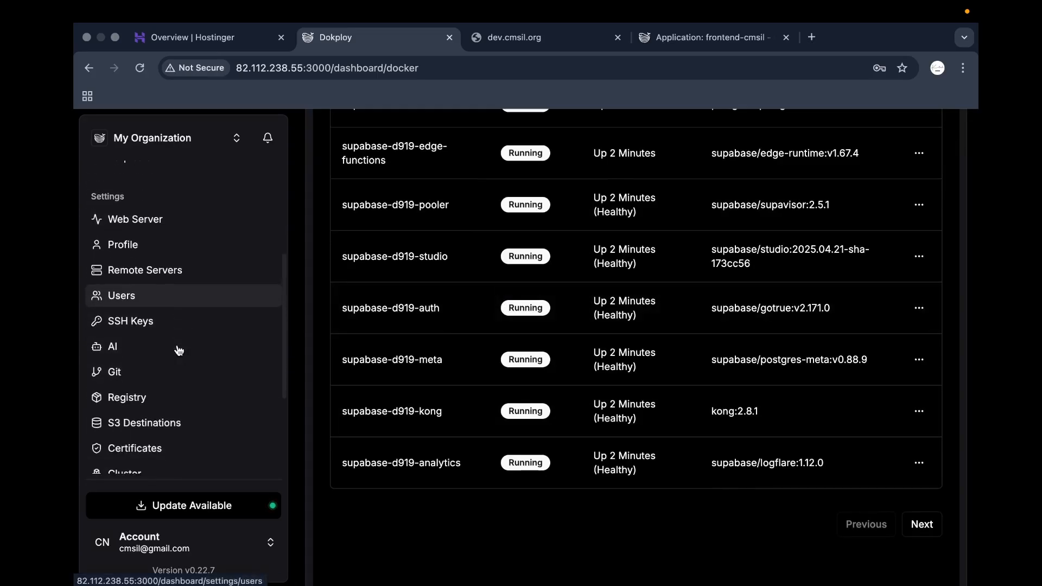
pyautogui.scroll(-2, 196, 328)
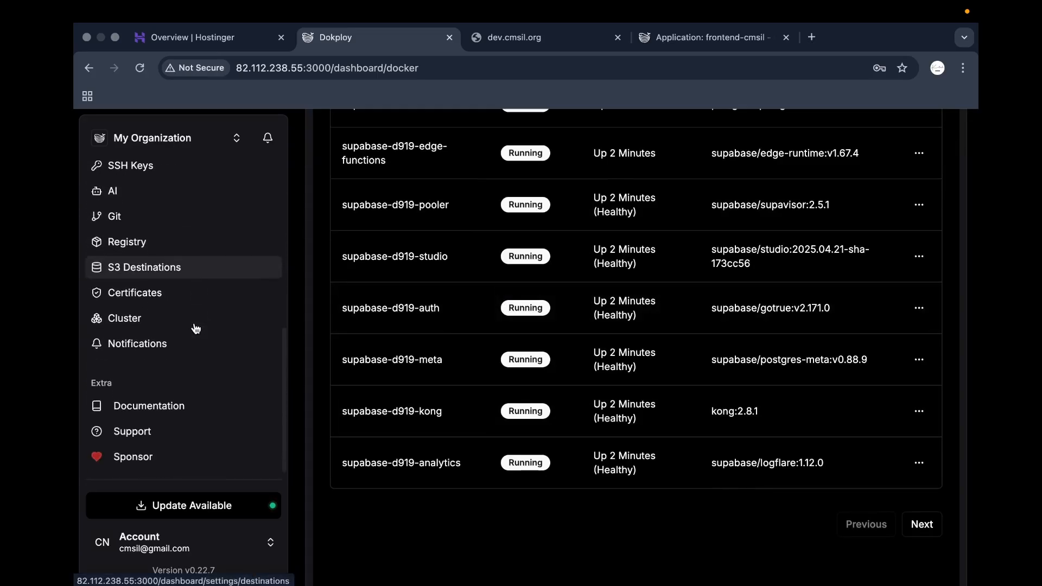
pyautogui.scroll(2, 182, 279)
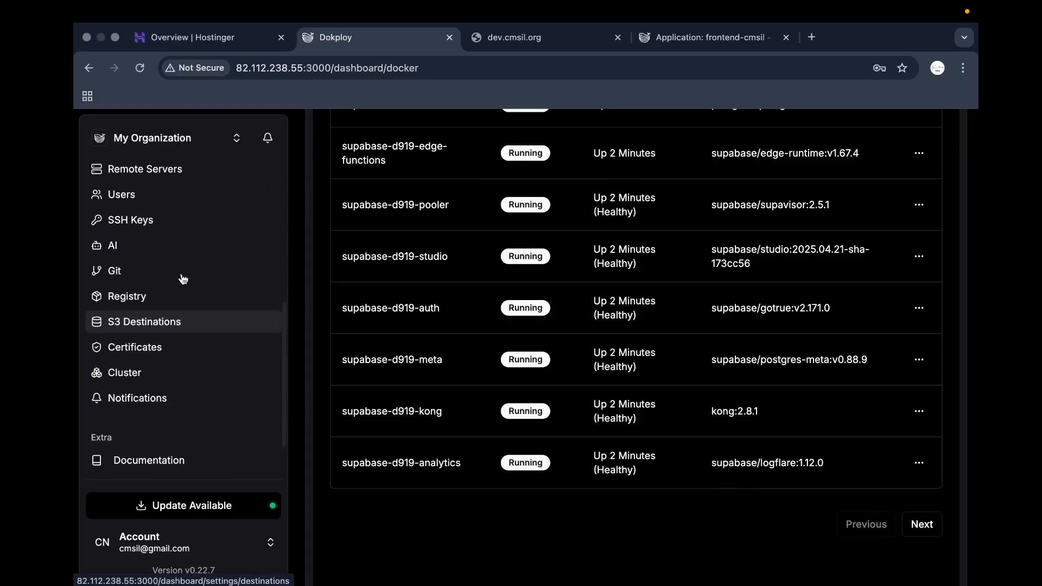
pyautogui.scroll(-2, 184, 304)
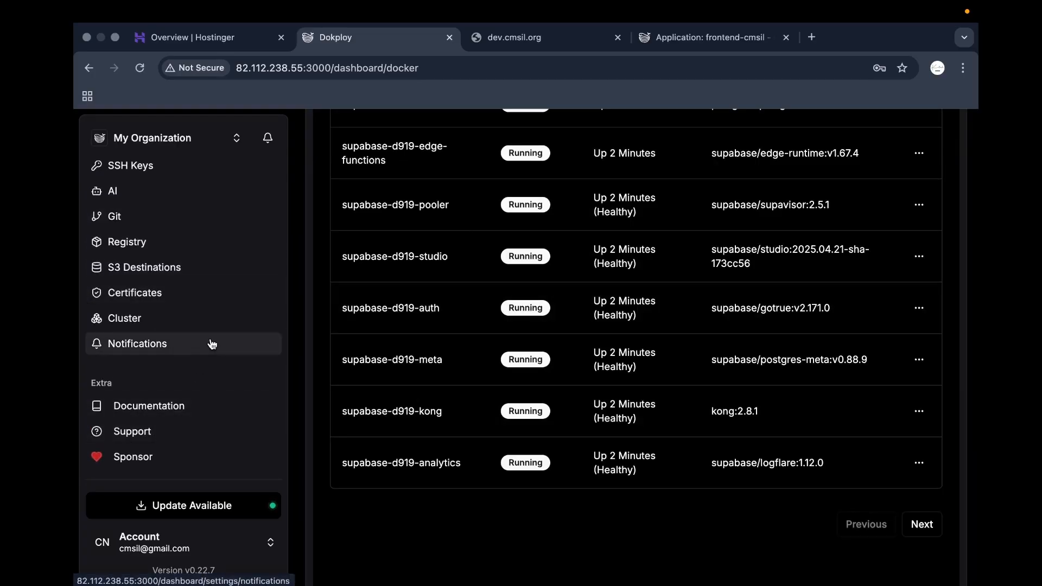
pyautogui.scroll(10, 212, 343)
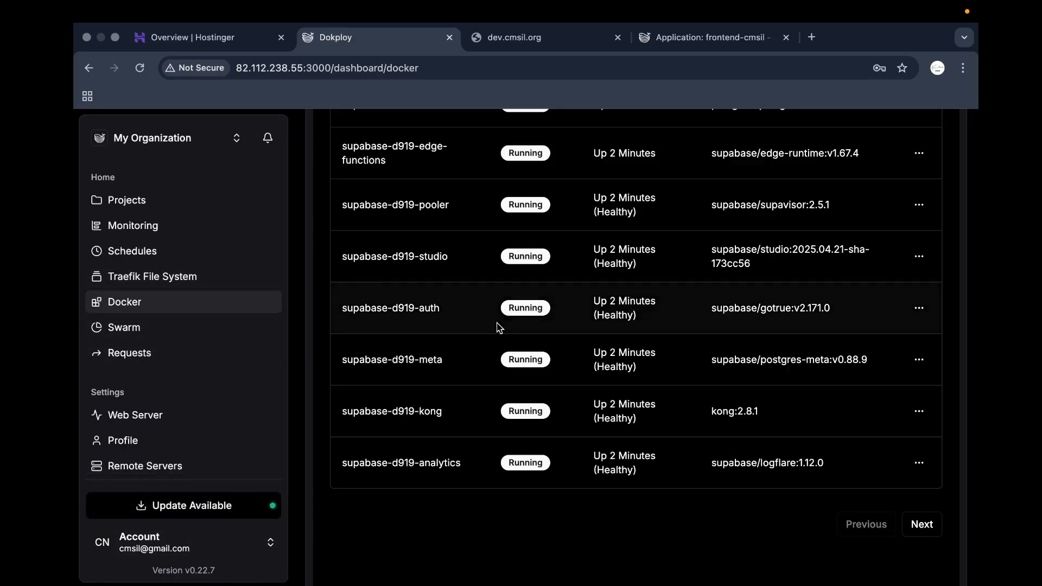
pyautogui.hotkey('ctrl', 'Up')
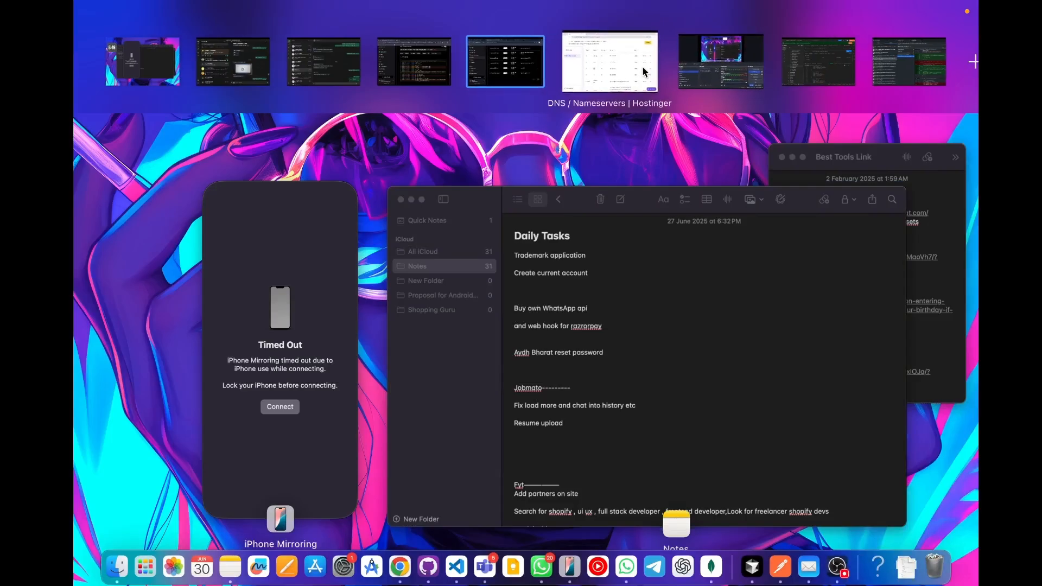
pyautogui.click(674, 63)
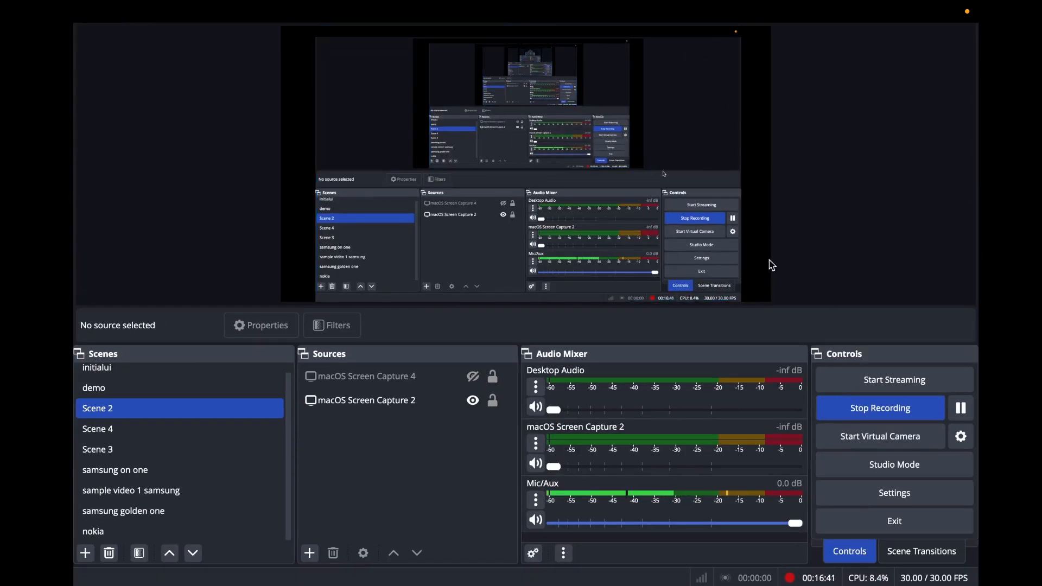